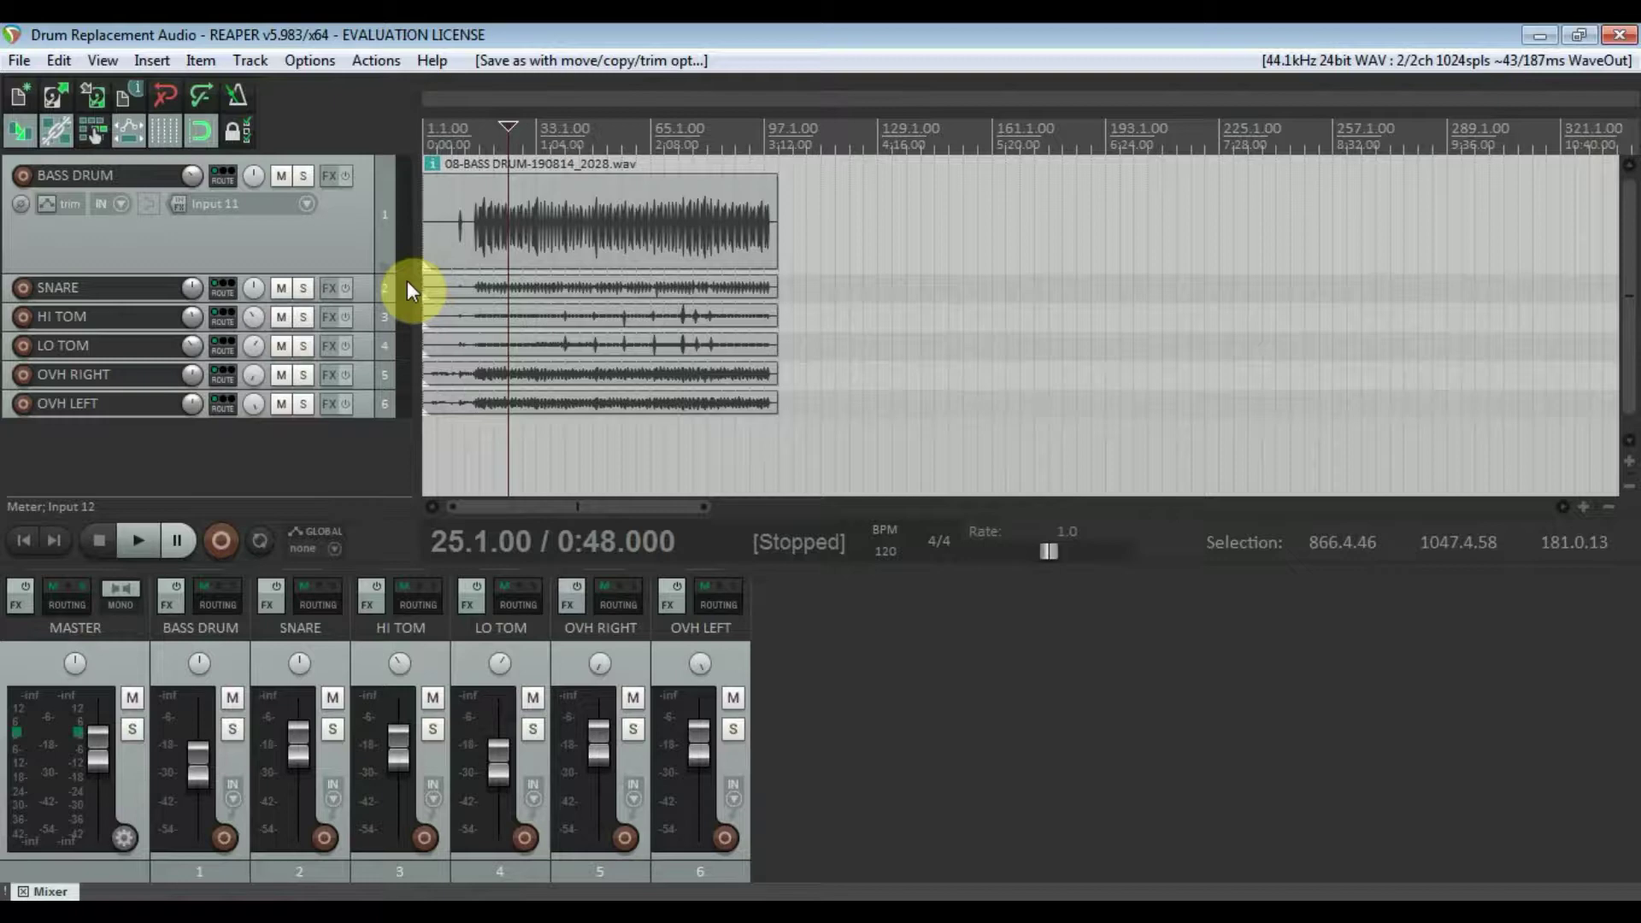
Play back the drum tracks briefly to hear the full kit.
{"action": "left_click_drag", "start_coordinate": [406, 280], "coordinate": [403, 299]}
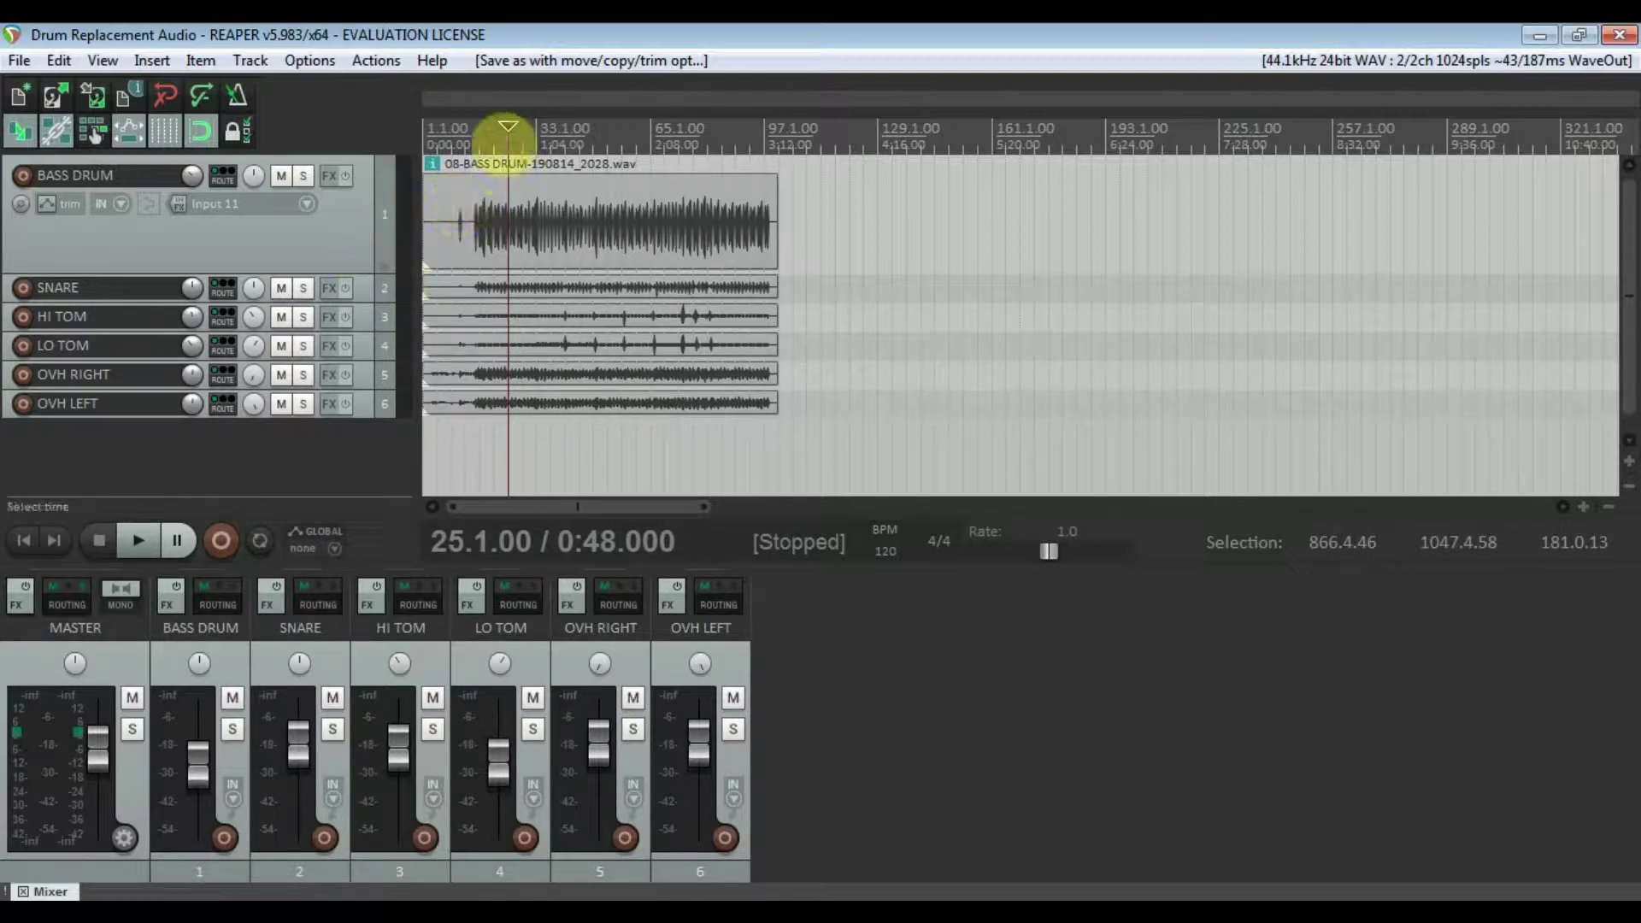
{"action": "key", "text": "space"}
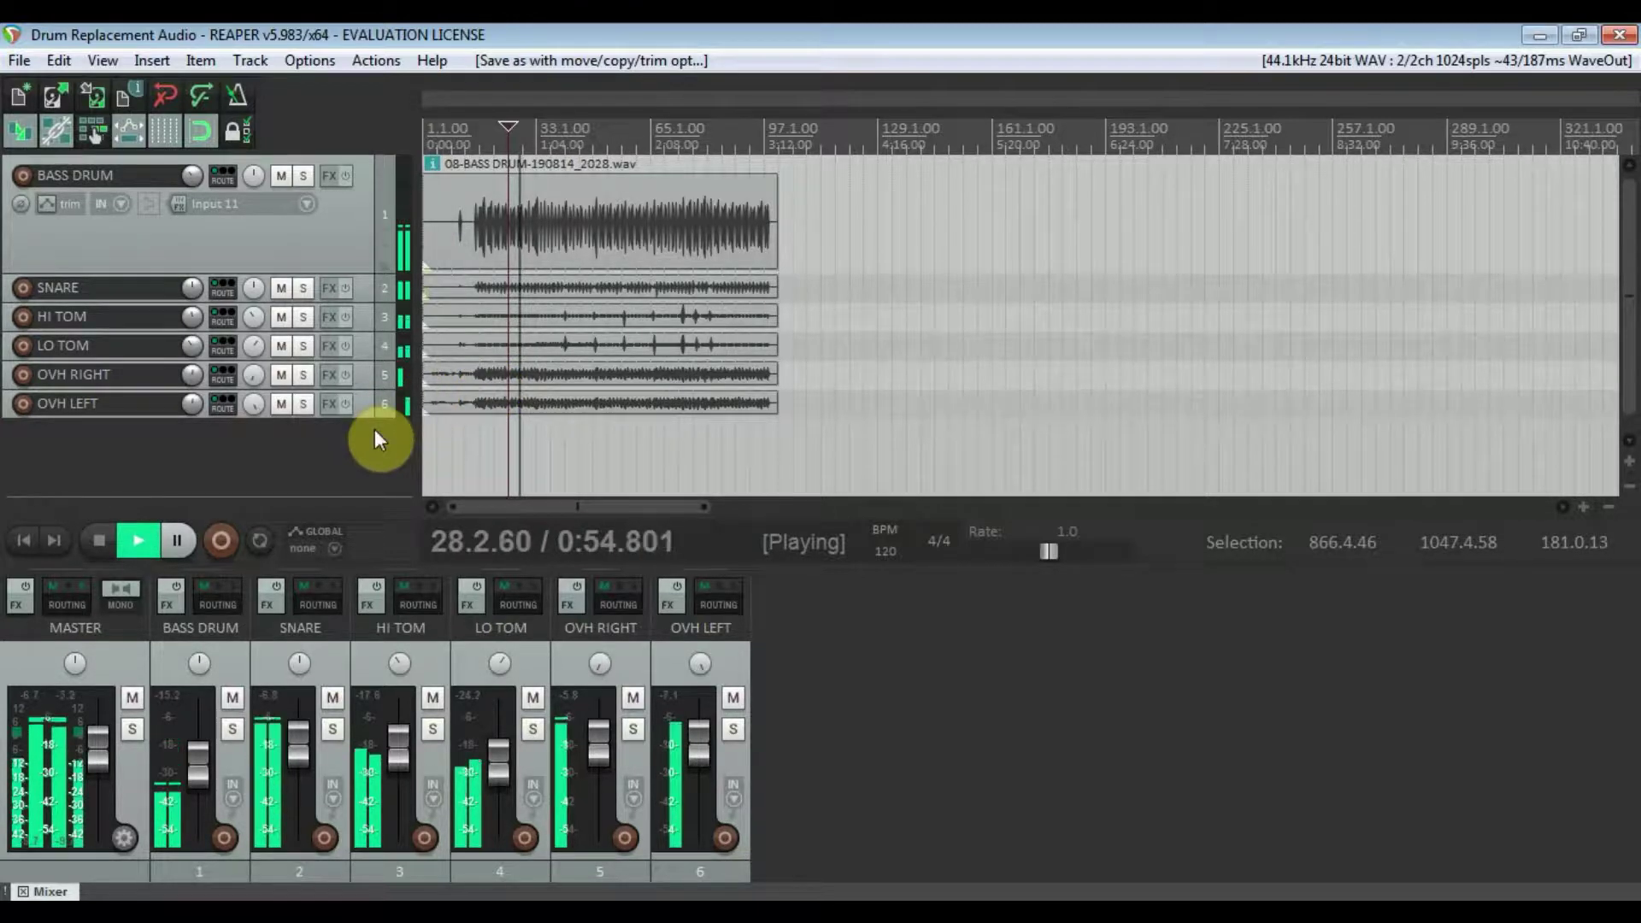
{"action": "key", "text": "space"}
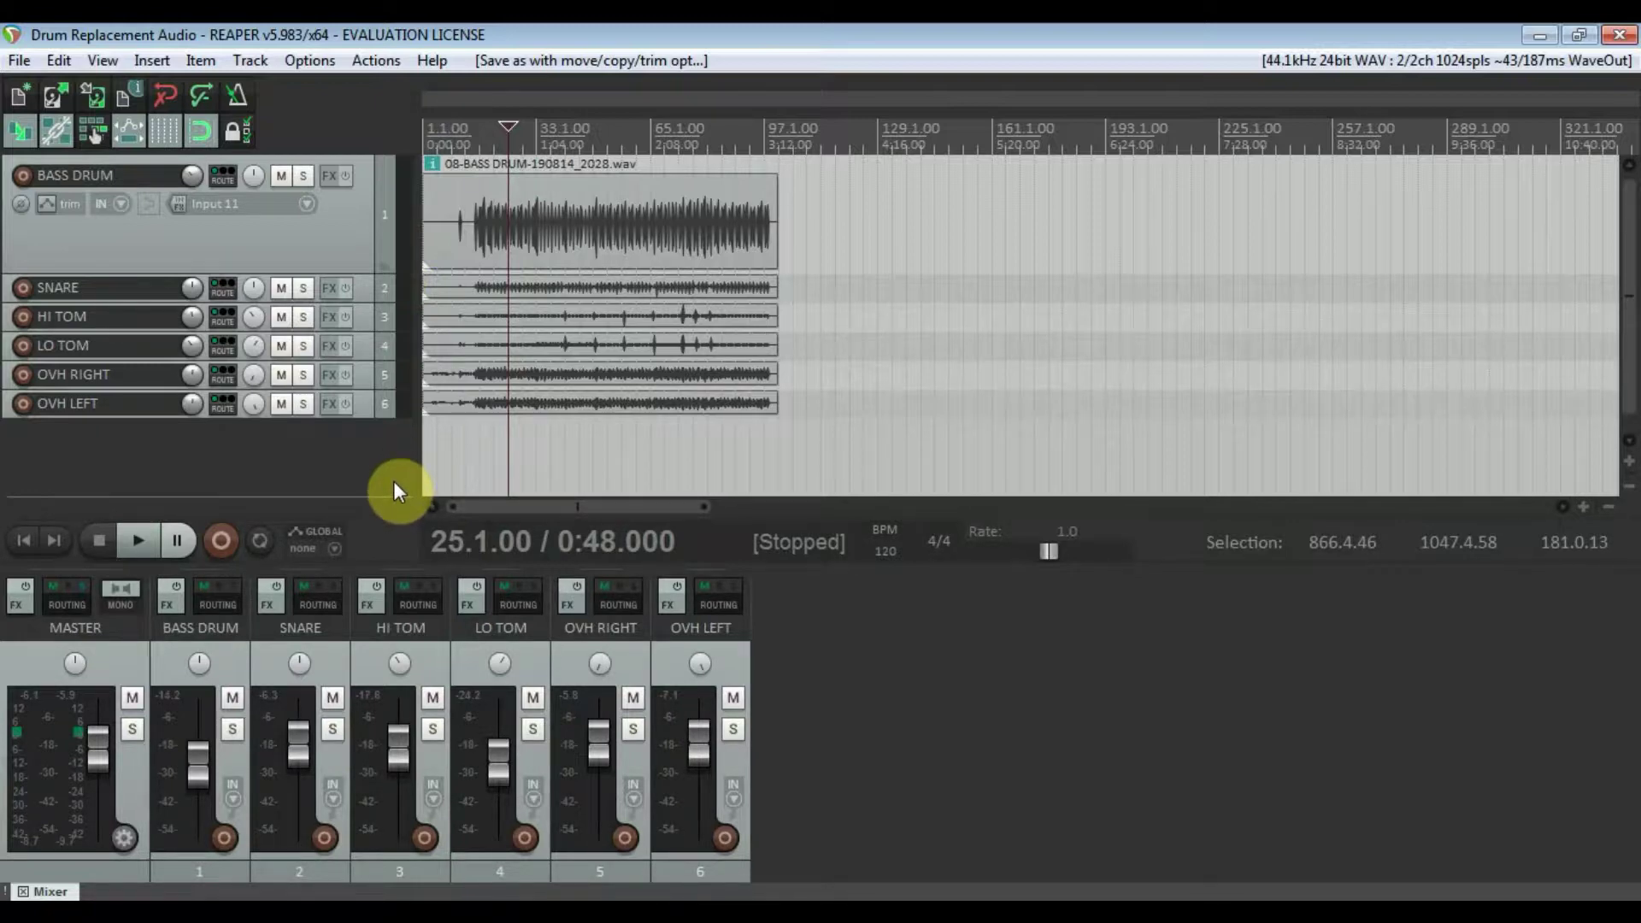
Solo BASS DRUM and raise its fader to +5.39 dB while it plays.
{"action": "left_click", "coordinate": [231, 731]}
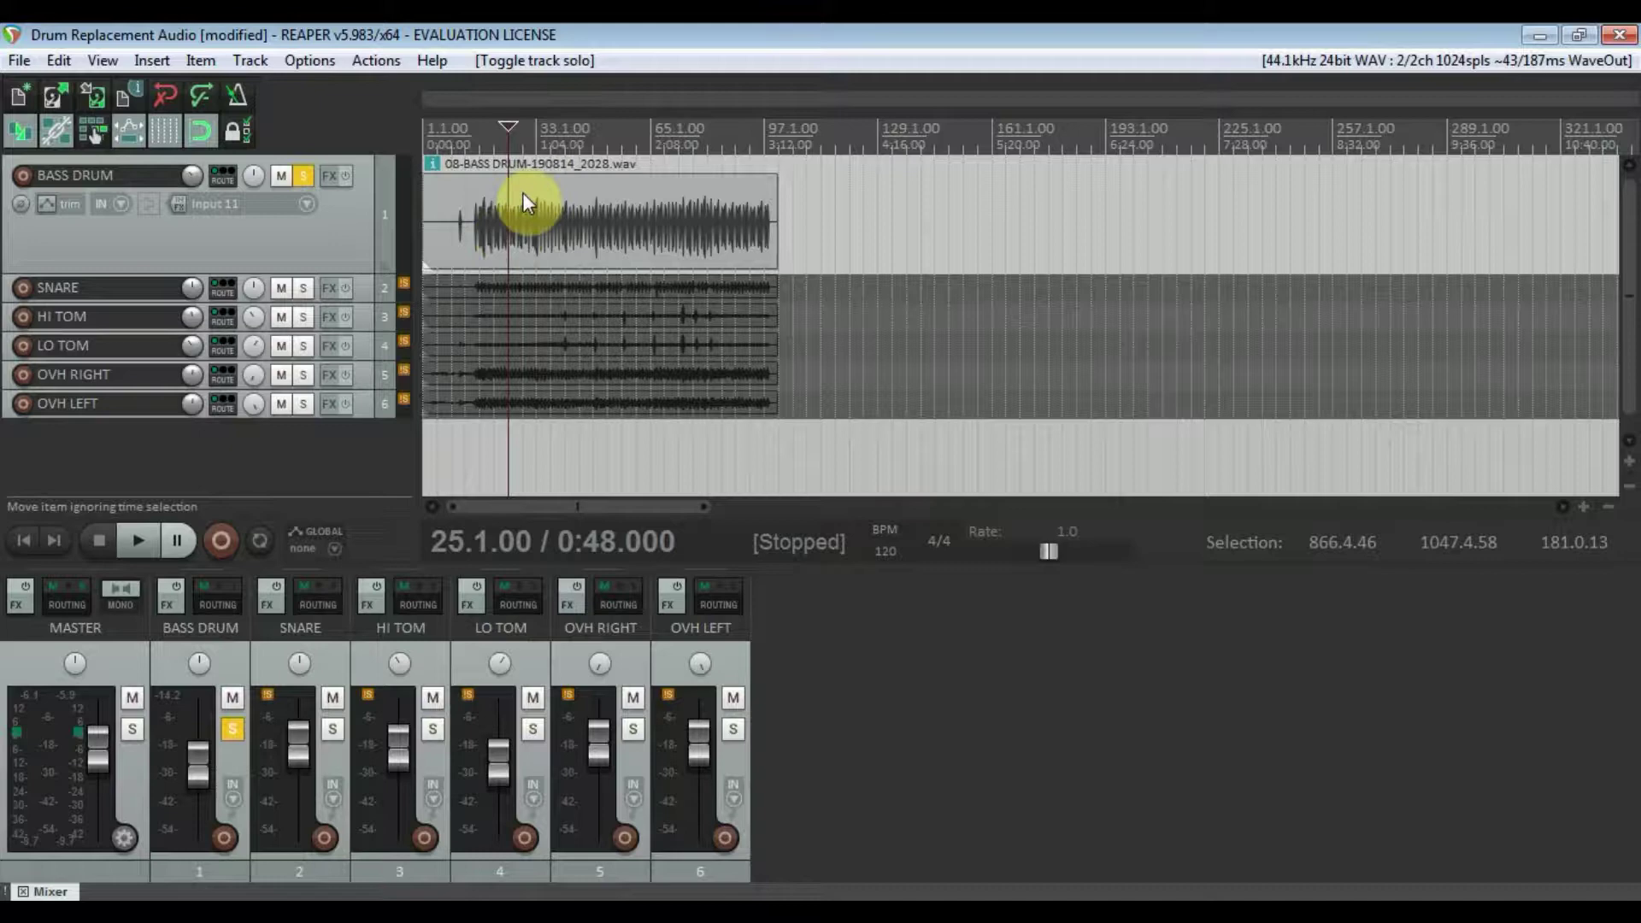
{"action": "key", "text": "space"}
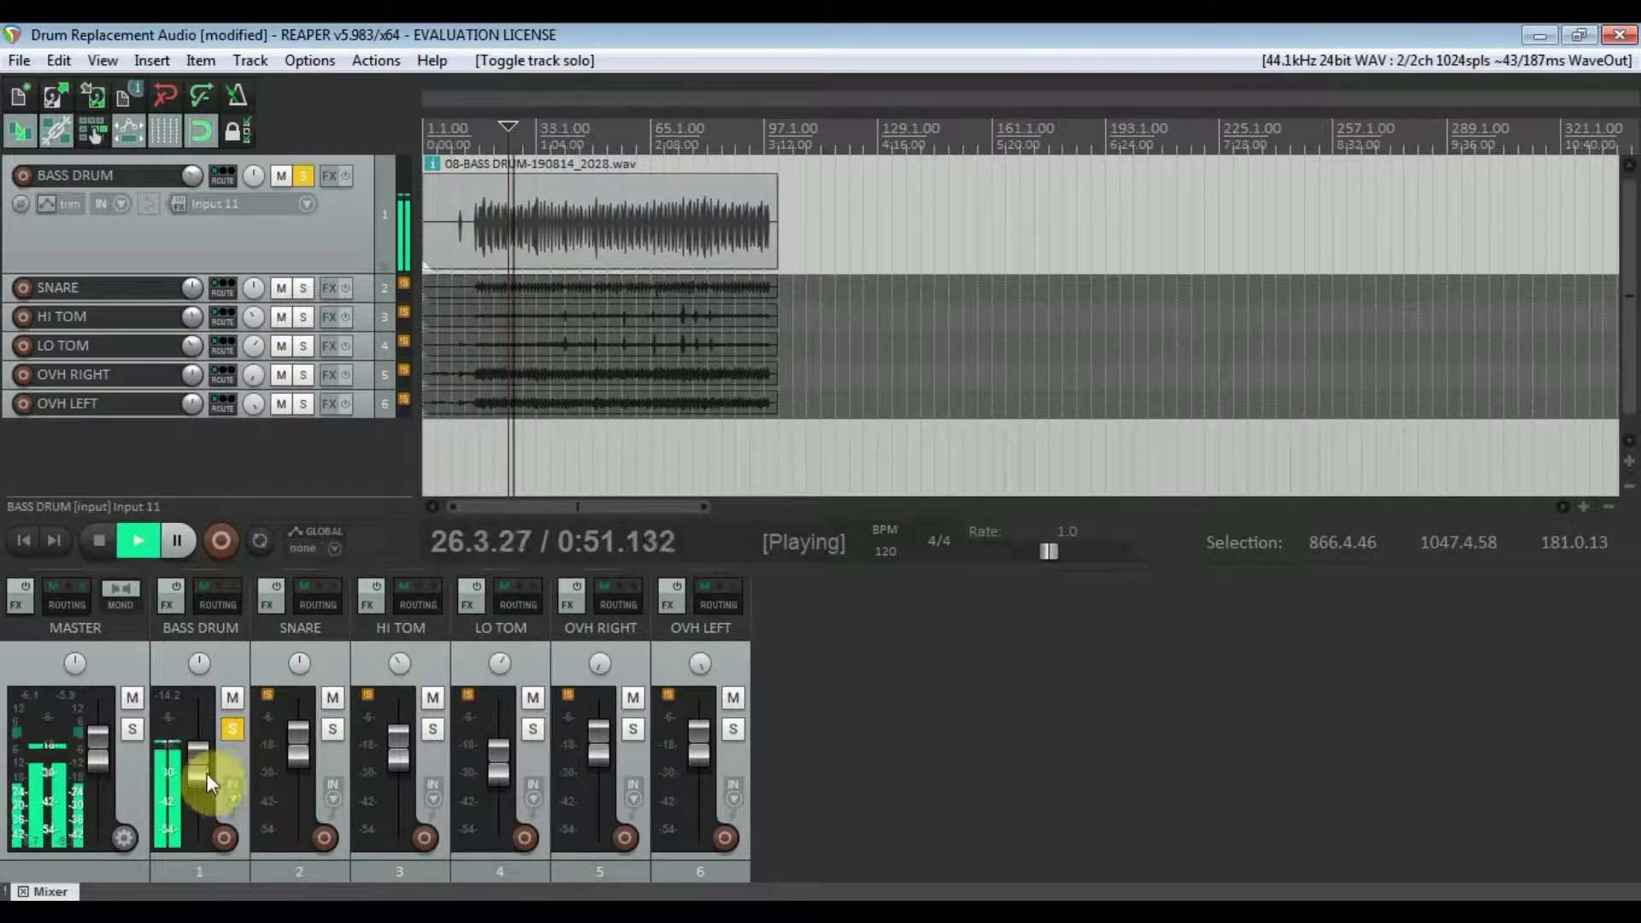
{"action": "left_click_drag", "start_coordinate": [207, 773], "coordinate": [197, 731]}
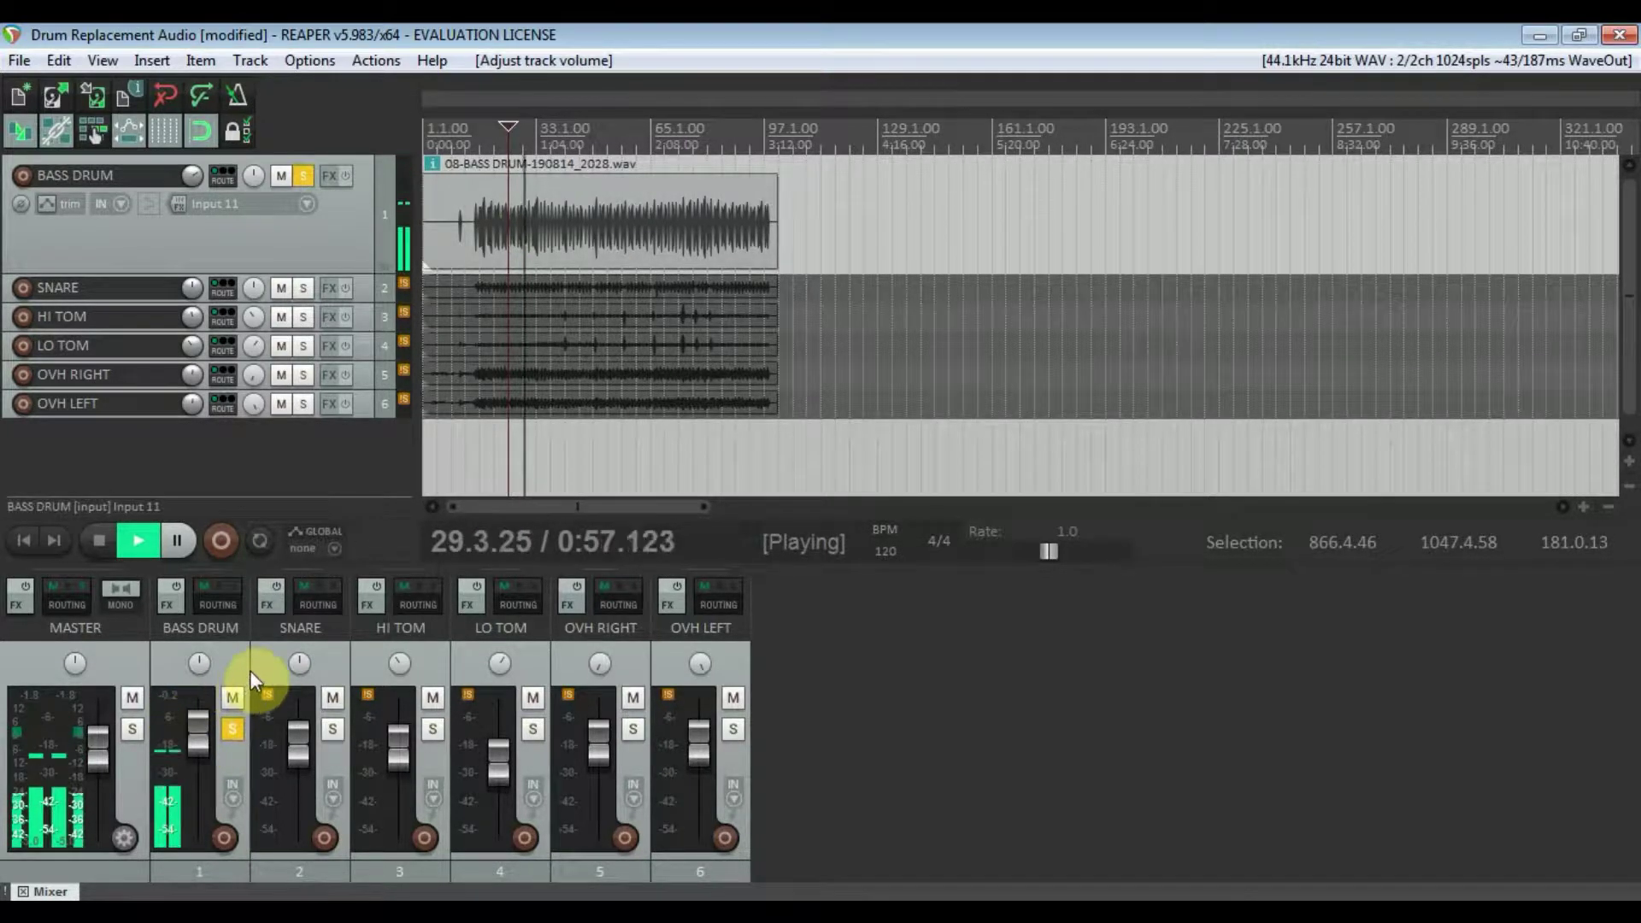
{"action": "key", "text": "space"}
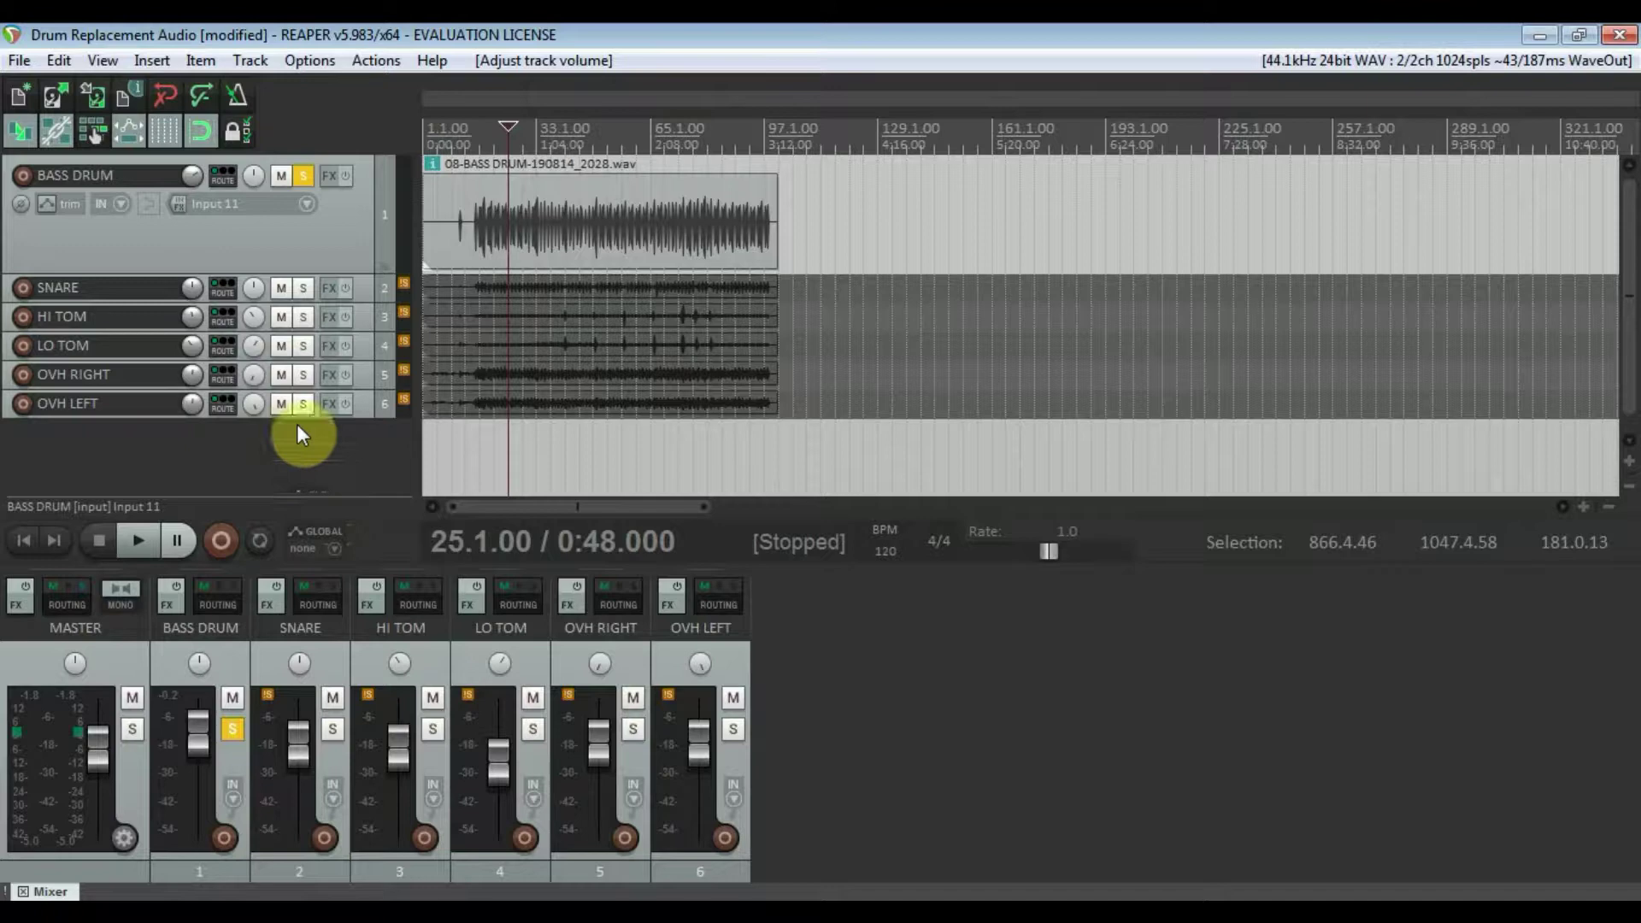
Unsolo the bass drum and add a new empty Track 7.
{"action": "left_click", "coordinate": [303, 177]}
{"action": "double_click", "coordinate": [358, 475]}
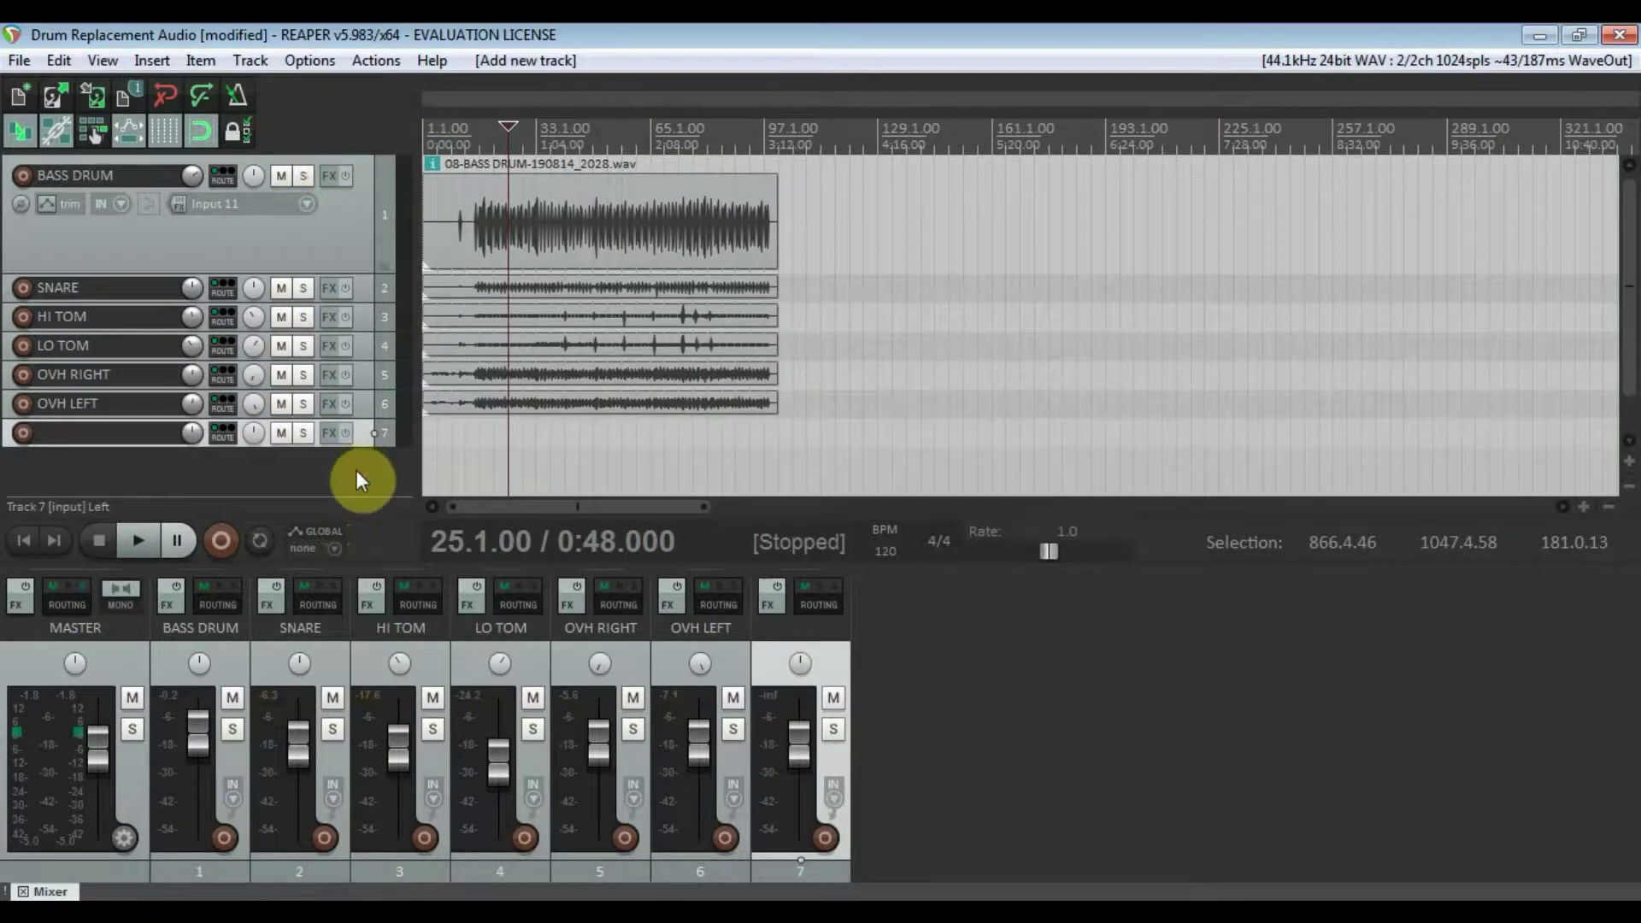
{"action": "left_click_drag", "start_coordinate": [265, 445], "coordinate": [264, 489]}
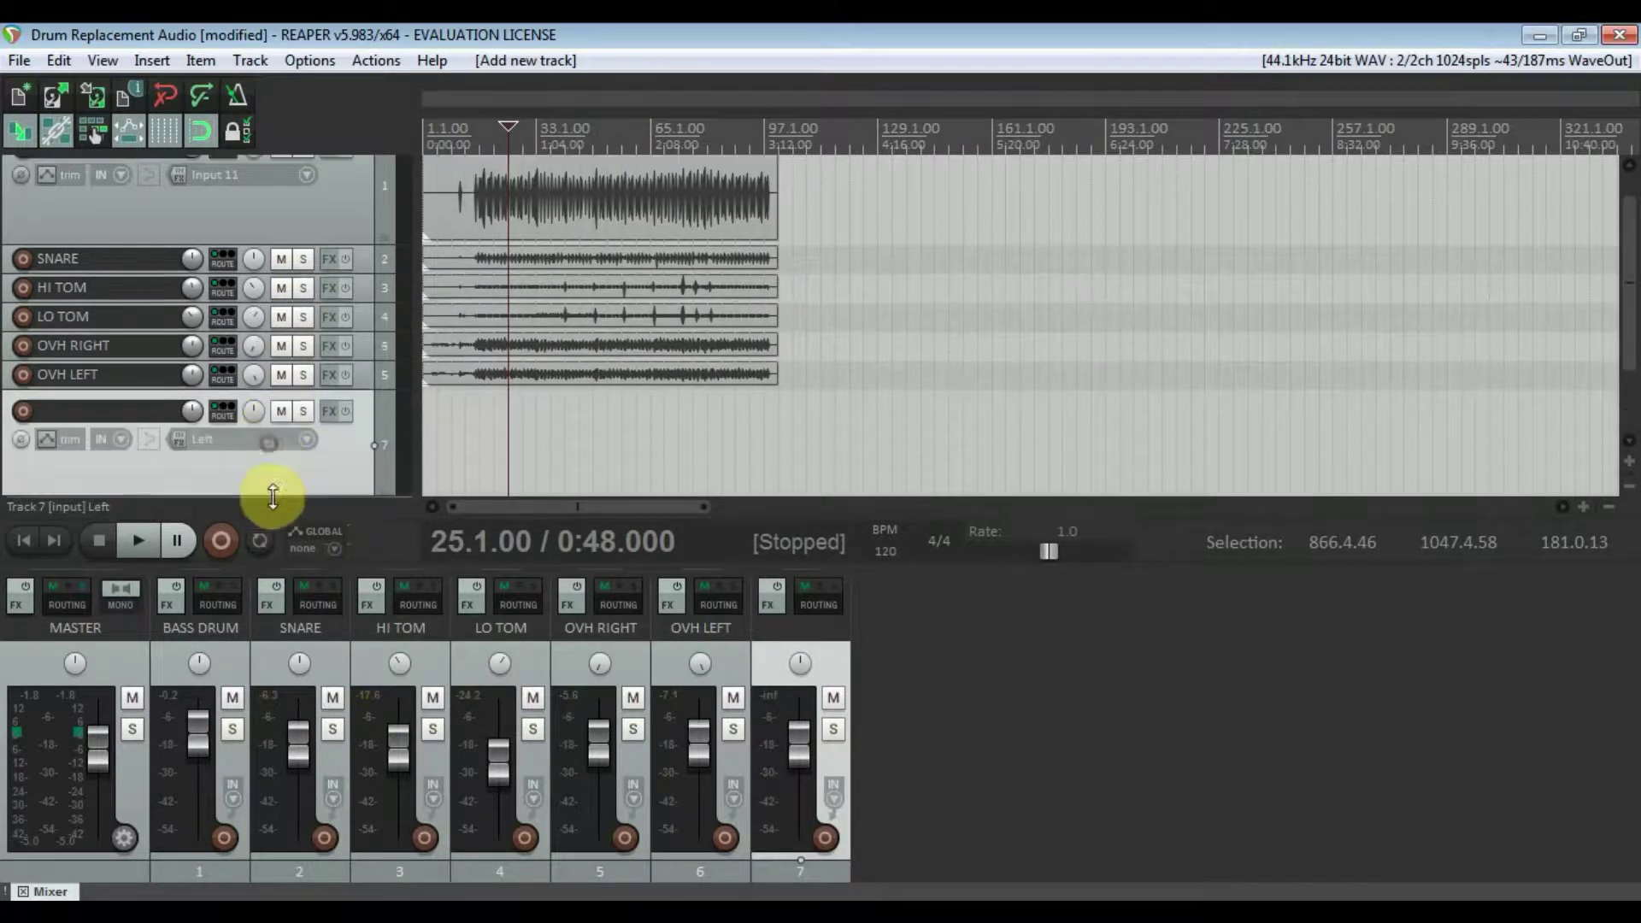
Load EZdrummer on Track 7 with the Drumkit from Hell Basic kit and audition its kick.
{"action": "left_click", "coordinate": [329, 411]}
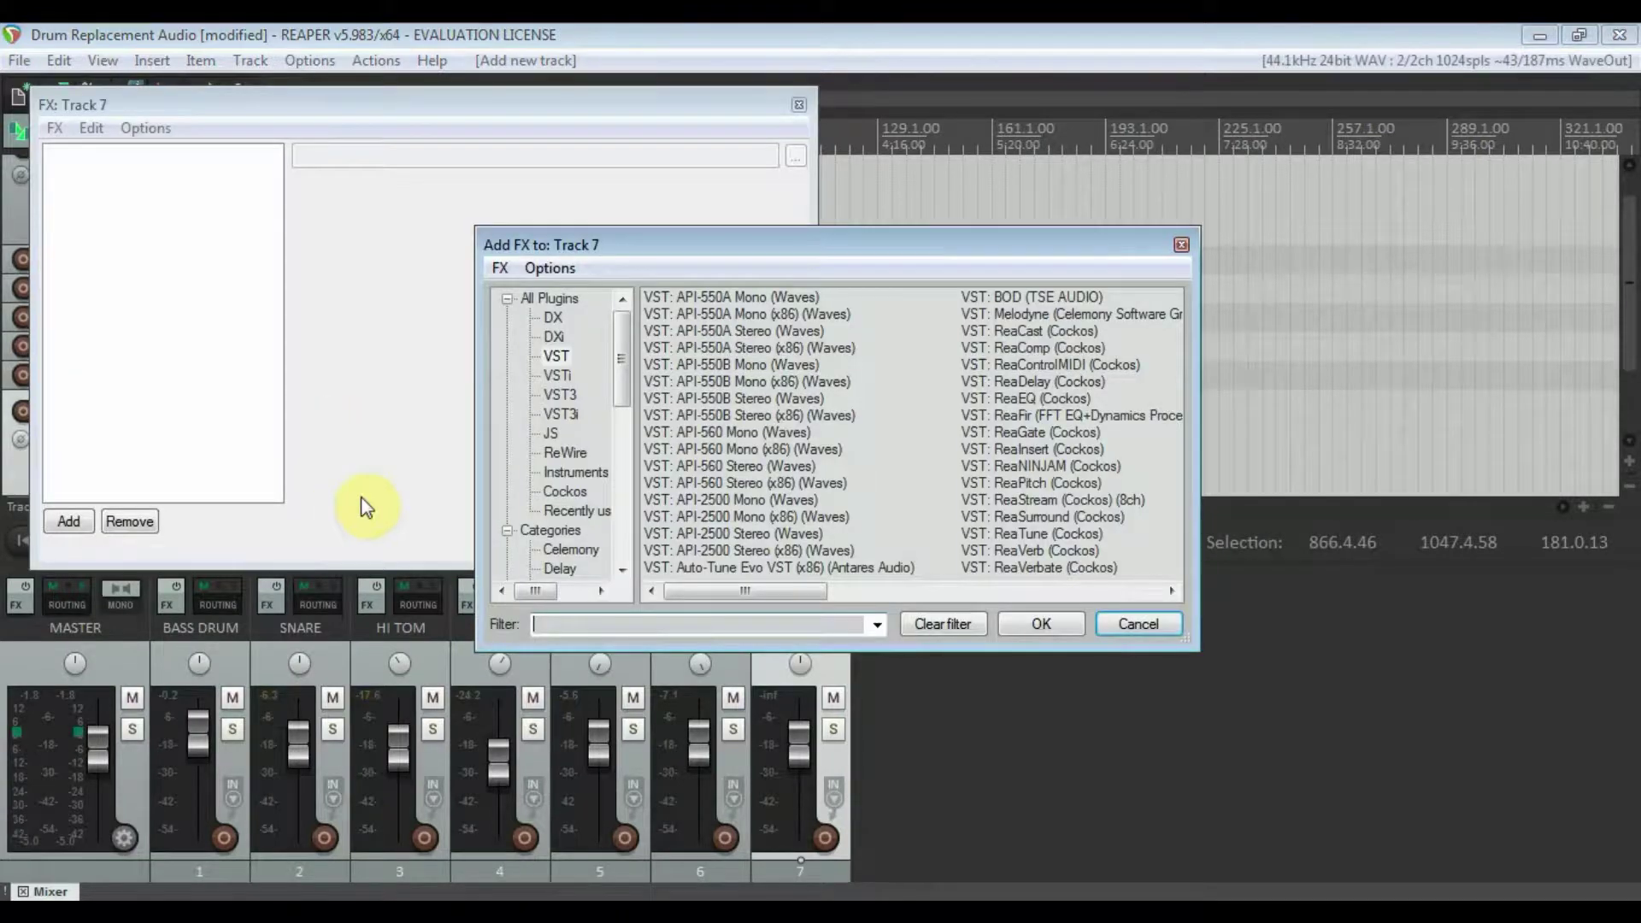
{"action": "left_click", "coordinate": [557, 375]}
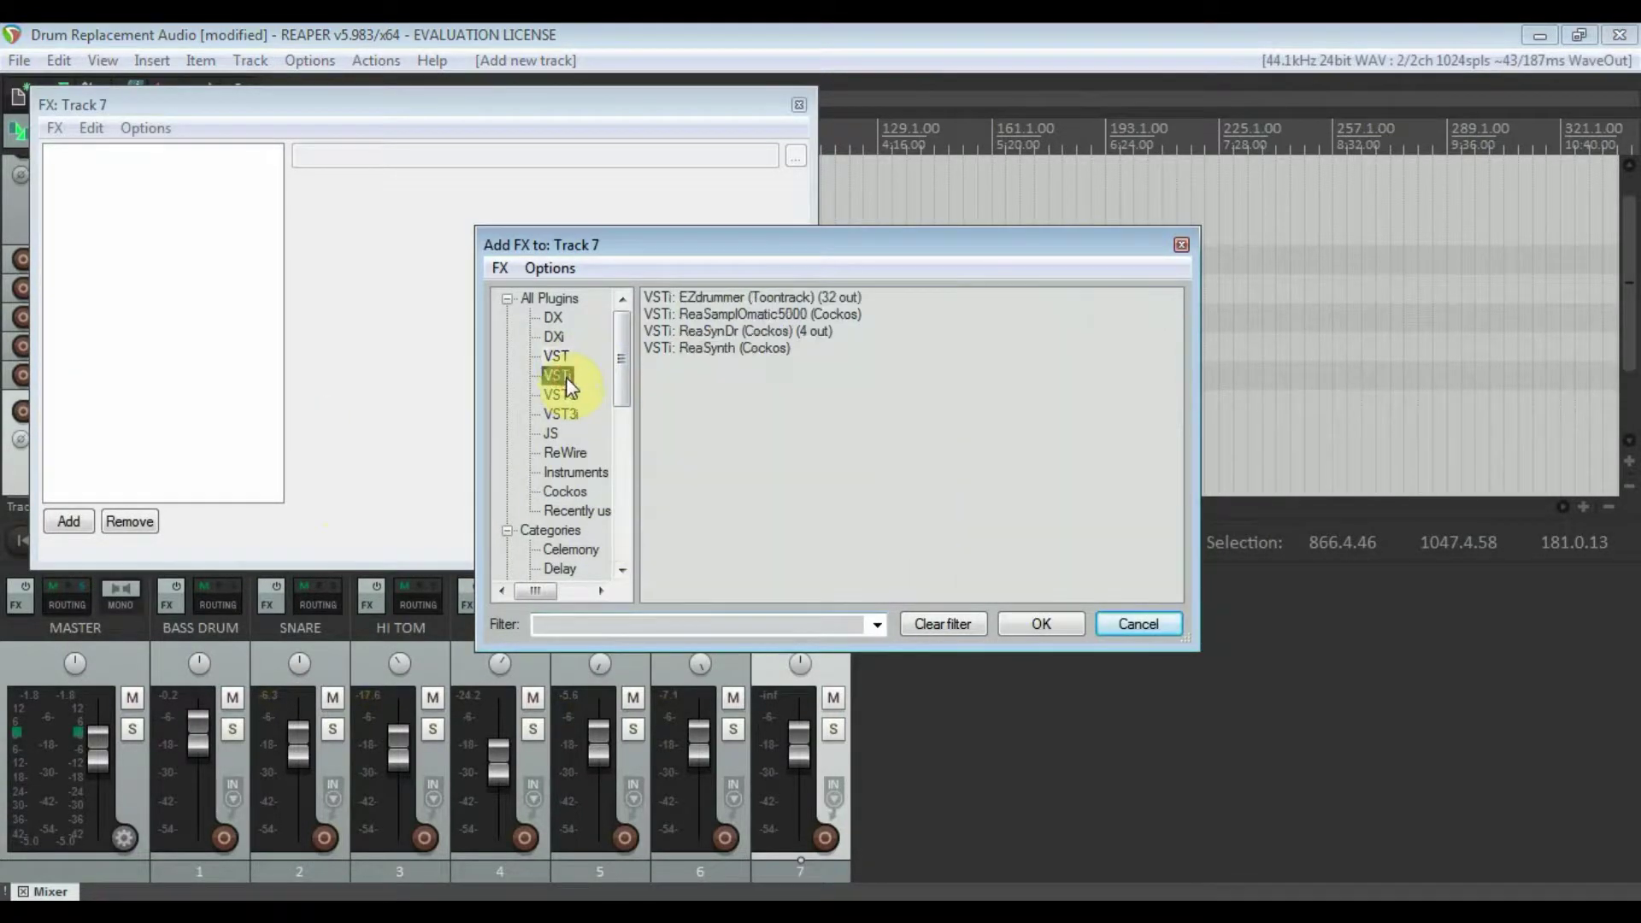
{"action": "double_click", "coordinate": [732, 299]}
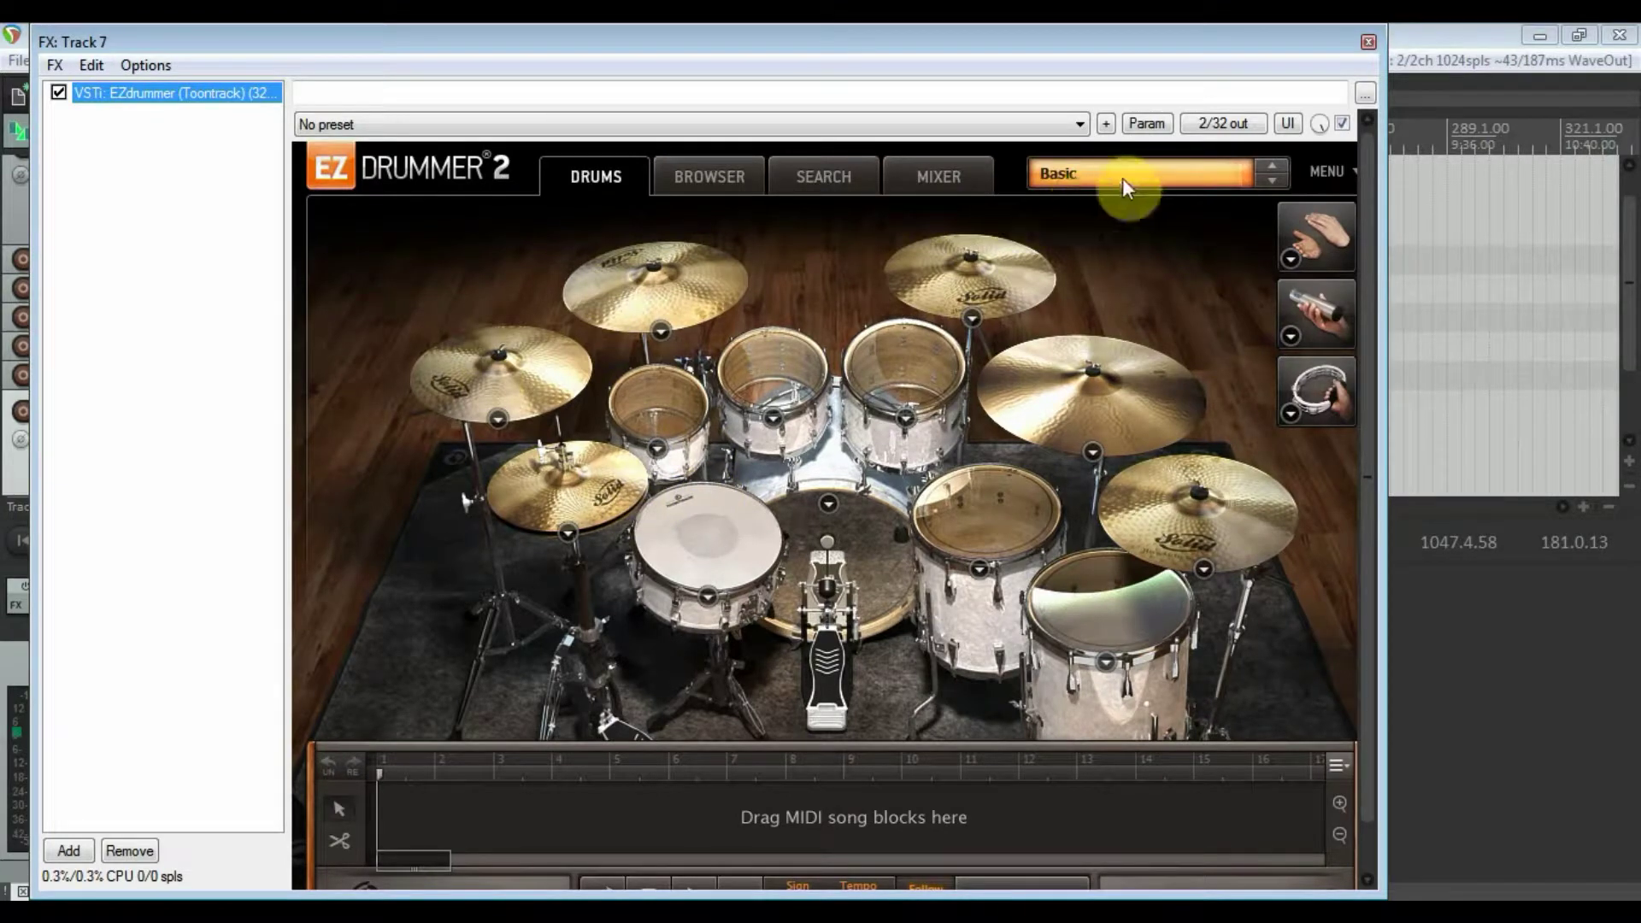
{"action": "left_click", "coordinate": [1162, 178]}
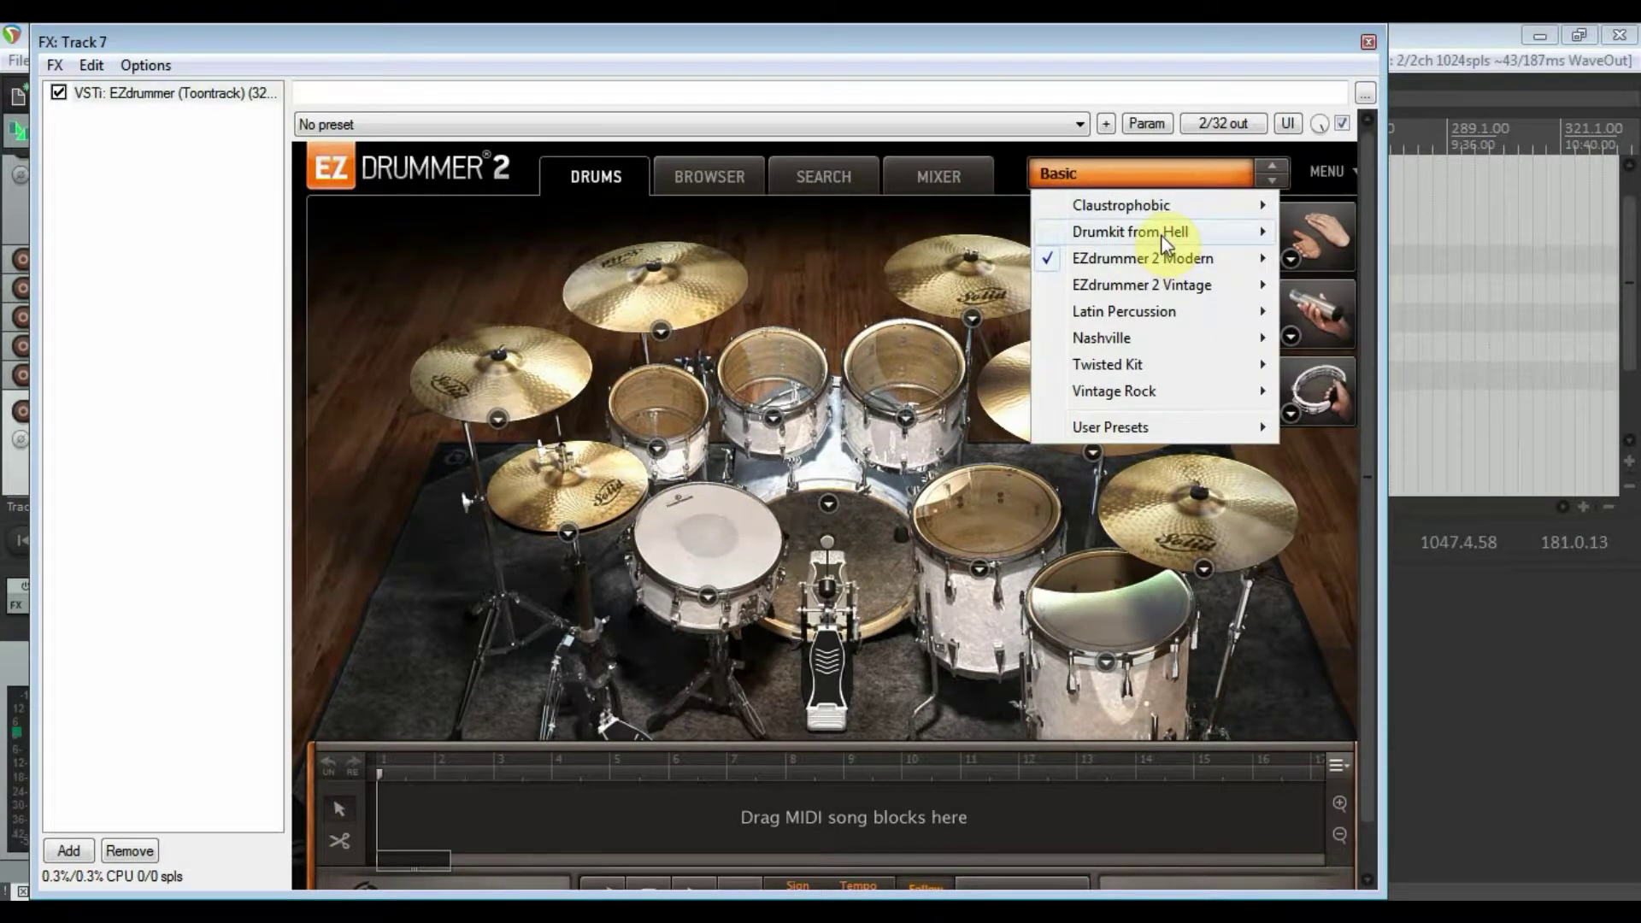
{"action": "mouse_move", "coordinate": [1160, 235]}
{"action": "left_click", "coordinate": [1317, 230]}
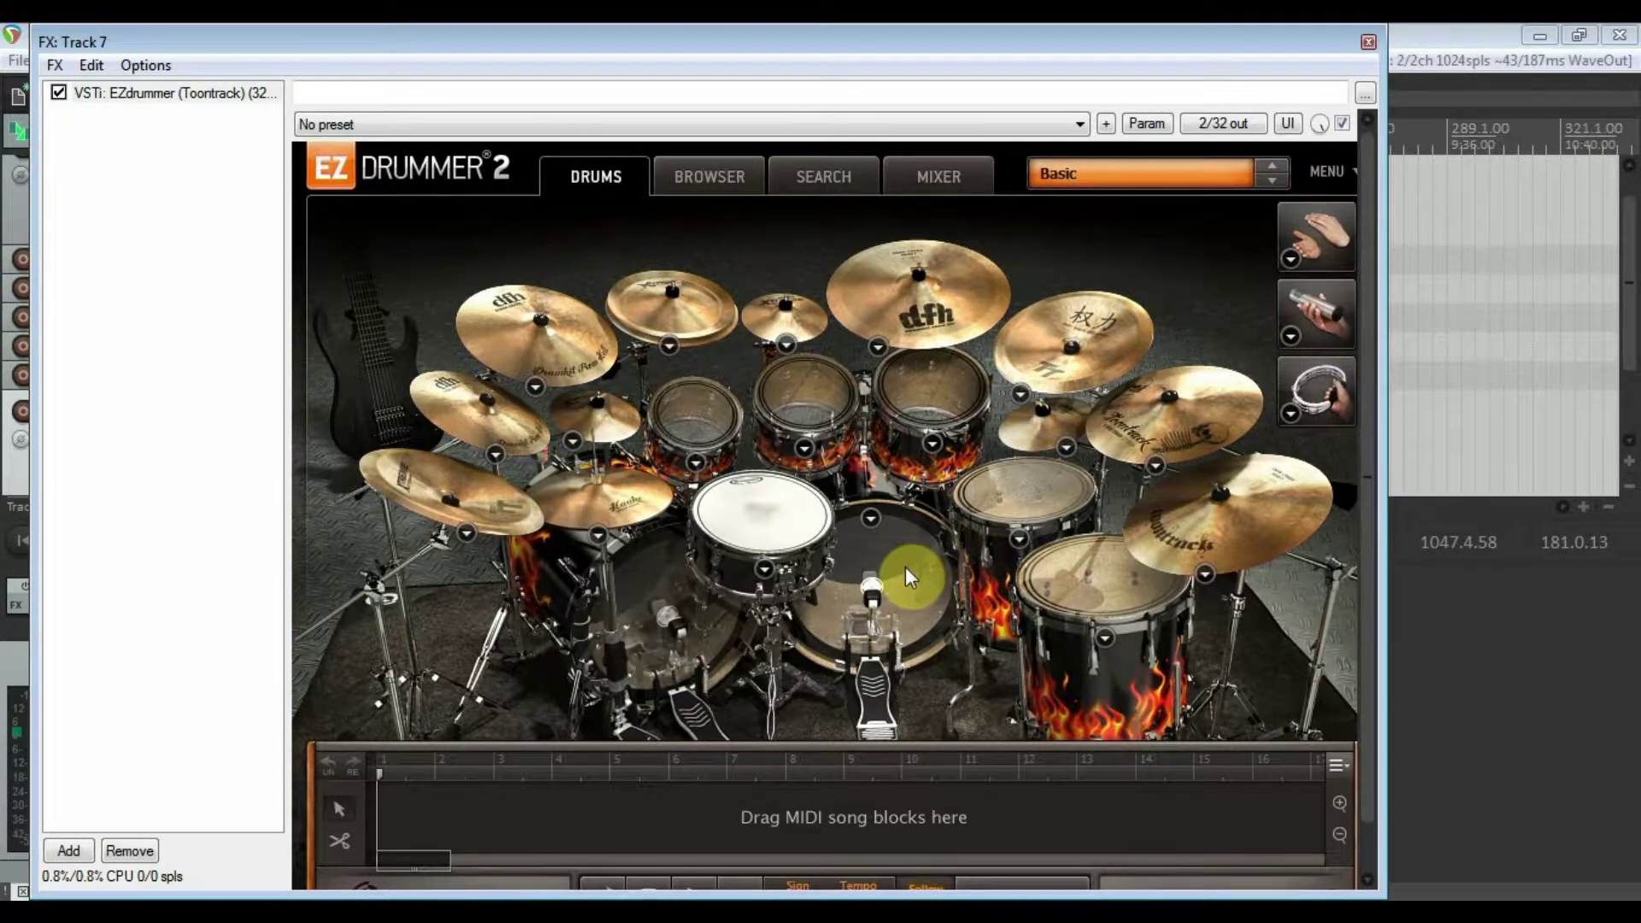
{"action": "left_click", "coordinate": [905, 567]}
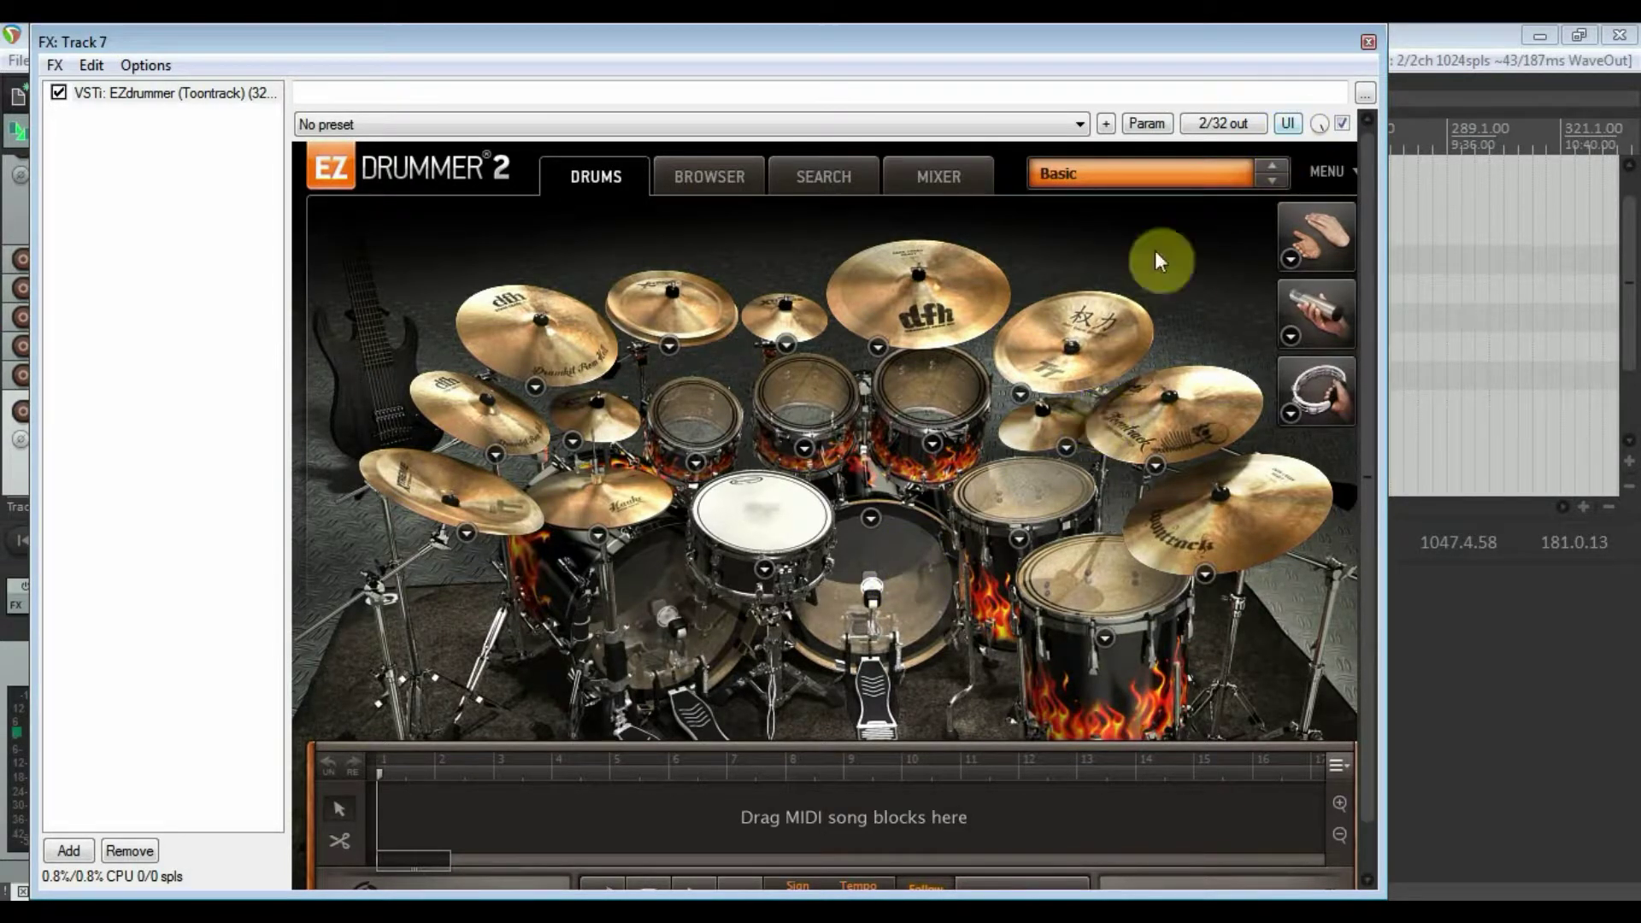
Select and preview the Drumkit from Hell Metal (1/2) Groove 001 '01. Hats - Closed'.
{"action": "left_click", "coordinate": [711, 175]}
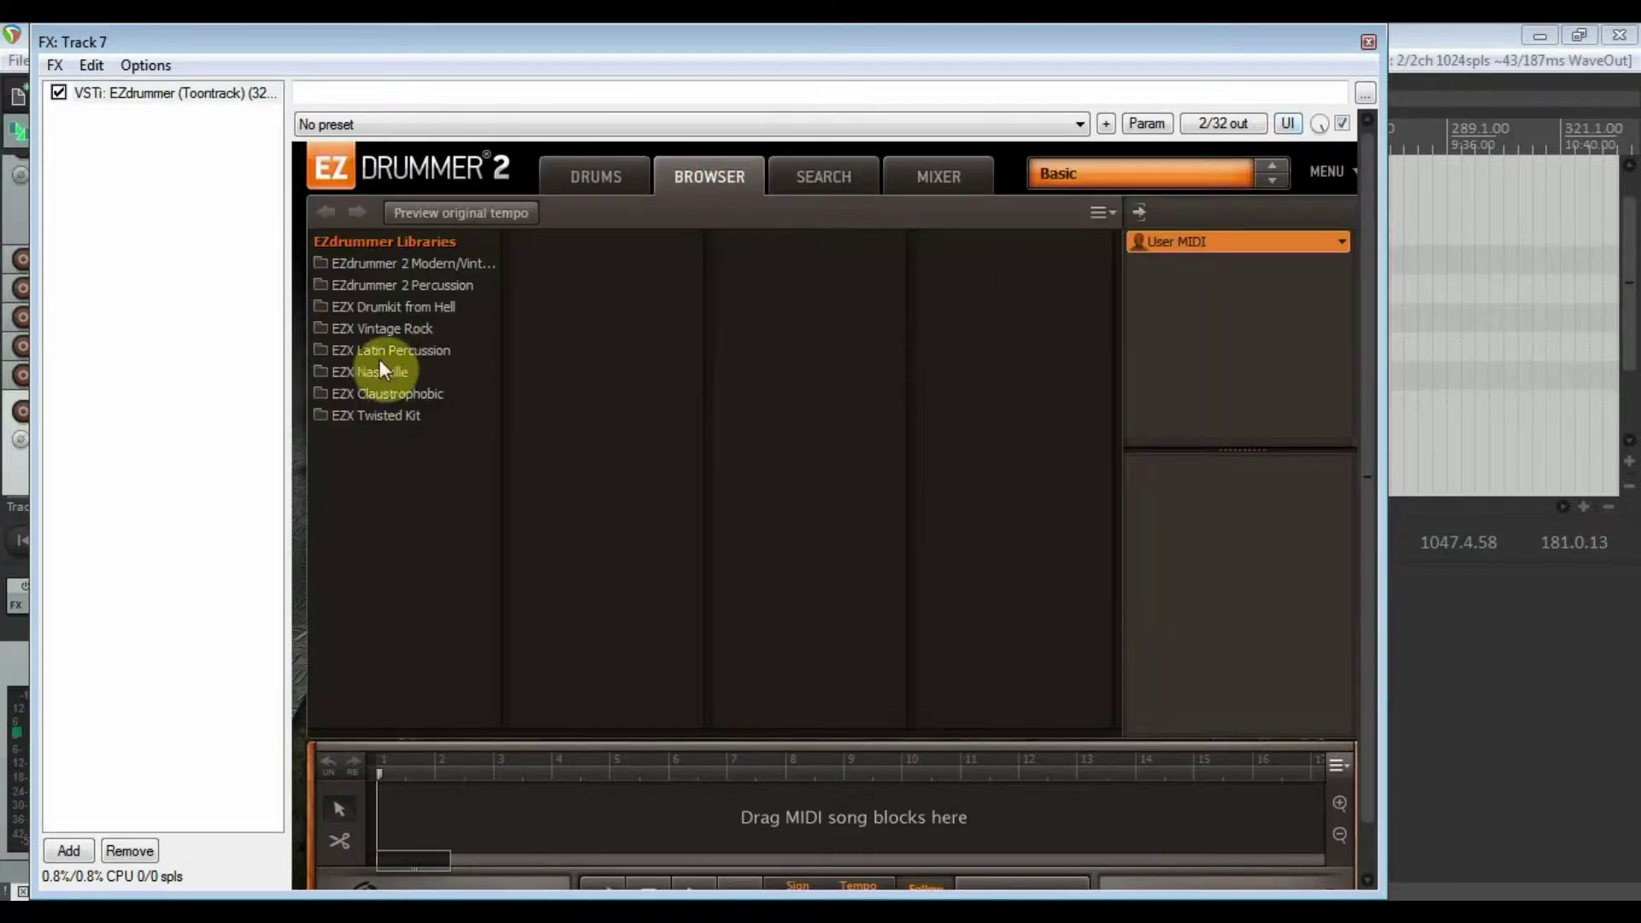
{"action": "left_click", "coordinate": [370, 309]}
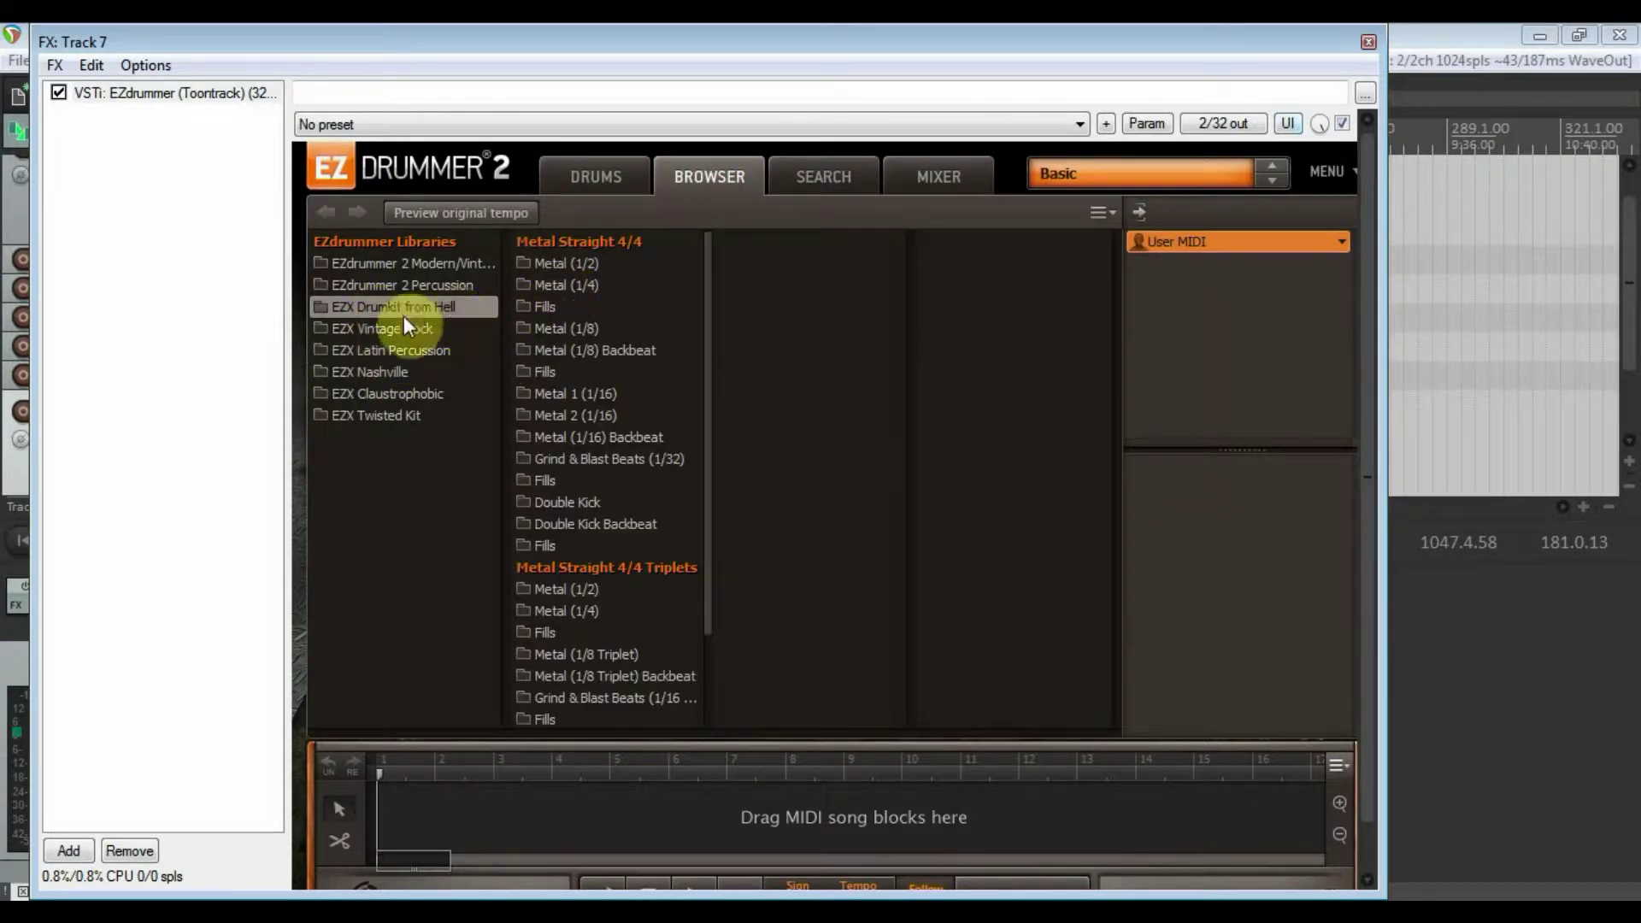
{"action": "left_click", "coordinate": [579, 264]}
{"action": "left_click", "coordinate": [768, 261]}
{"action": "left_click", "coordinate": [959, 265]}
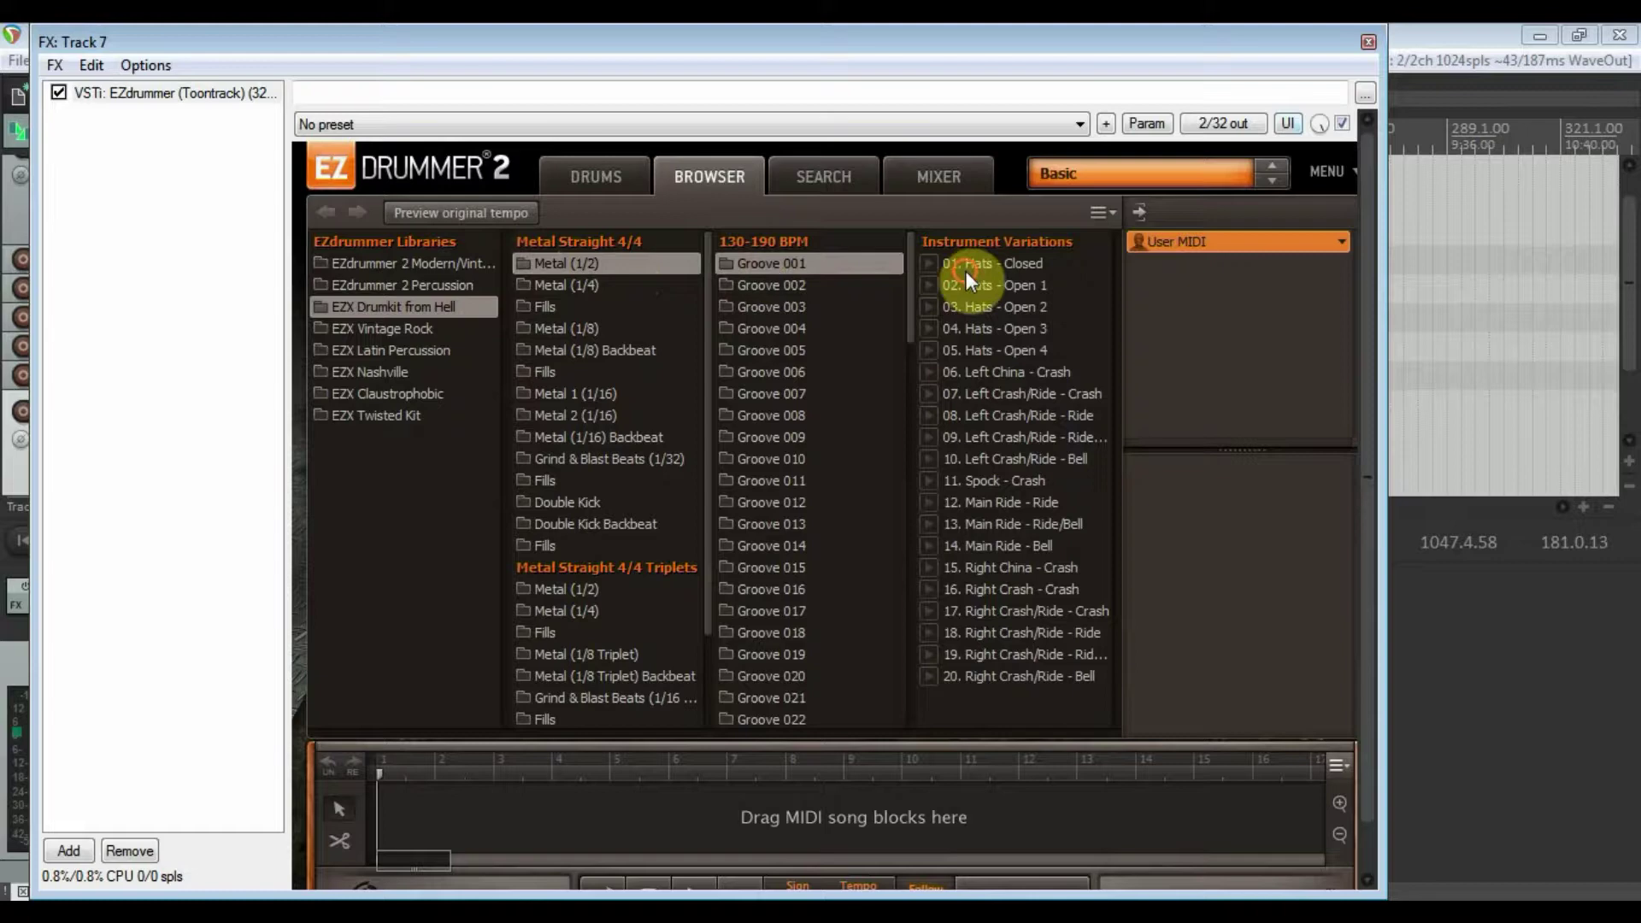
{"action": "left_click", "coordinate": [928, 263]}
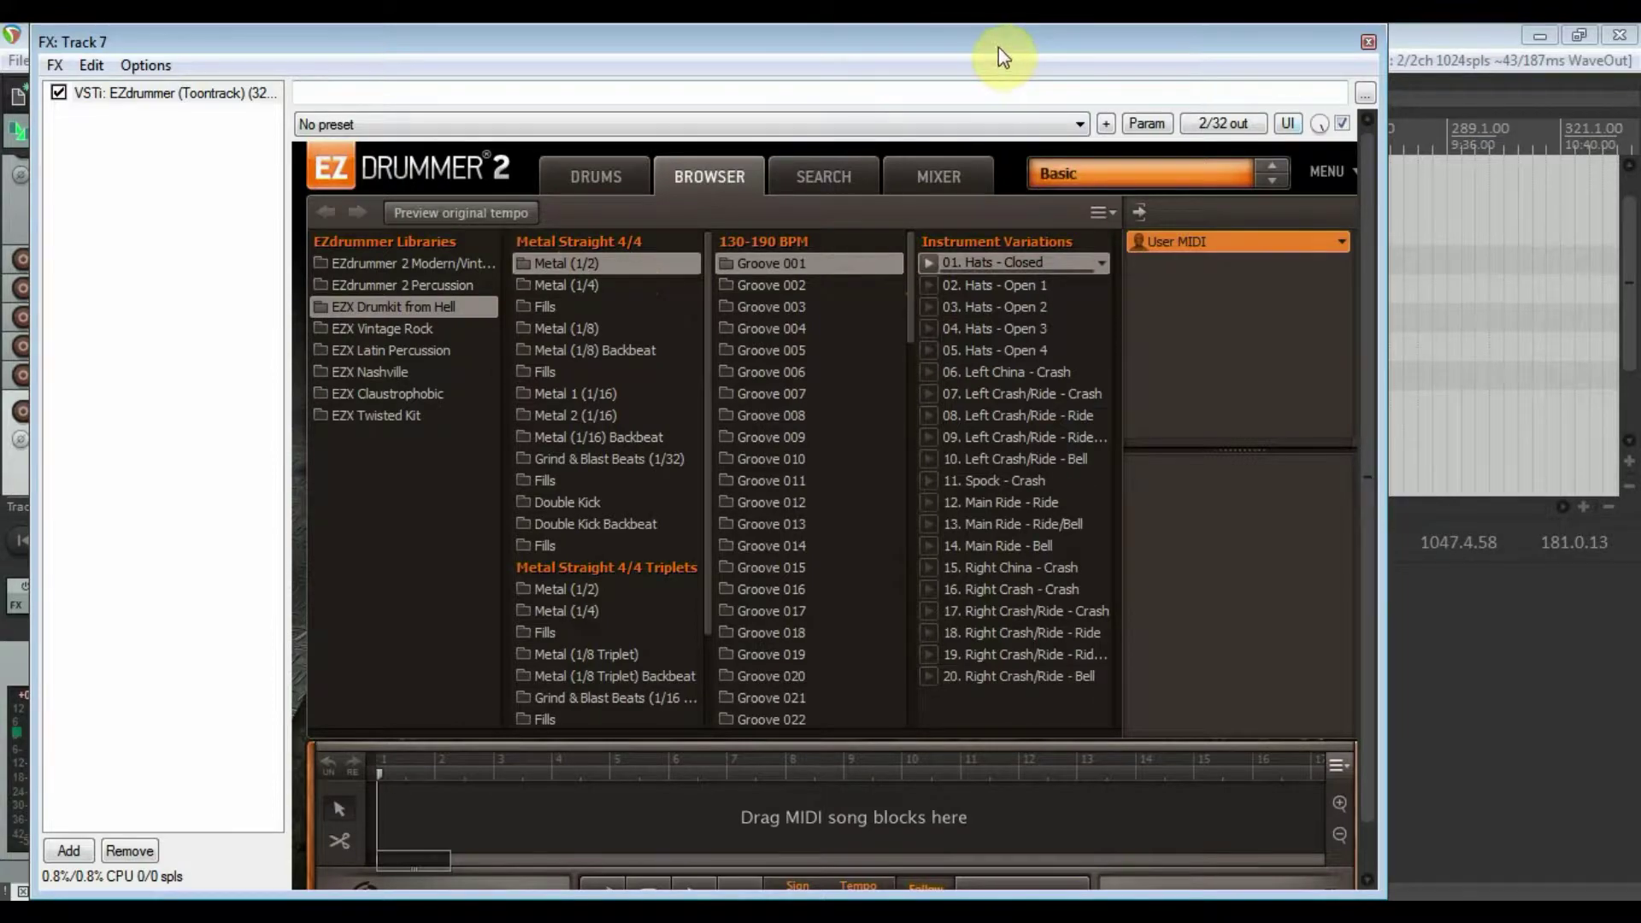
Move the plugin window aside and drag the groove onto track 7's lane.
{"action": "left_click_drag", "start_coordinate": [998, 48], "coordinate": [1522, 48]}
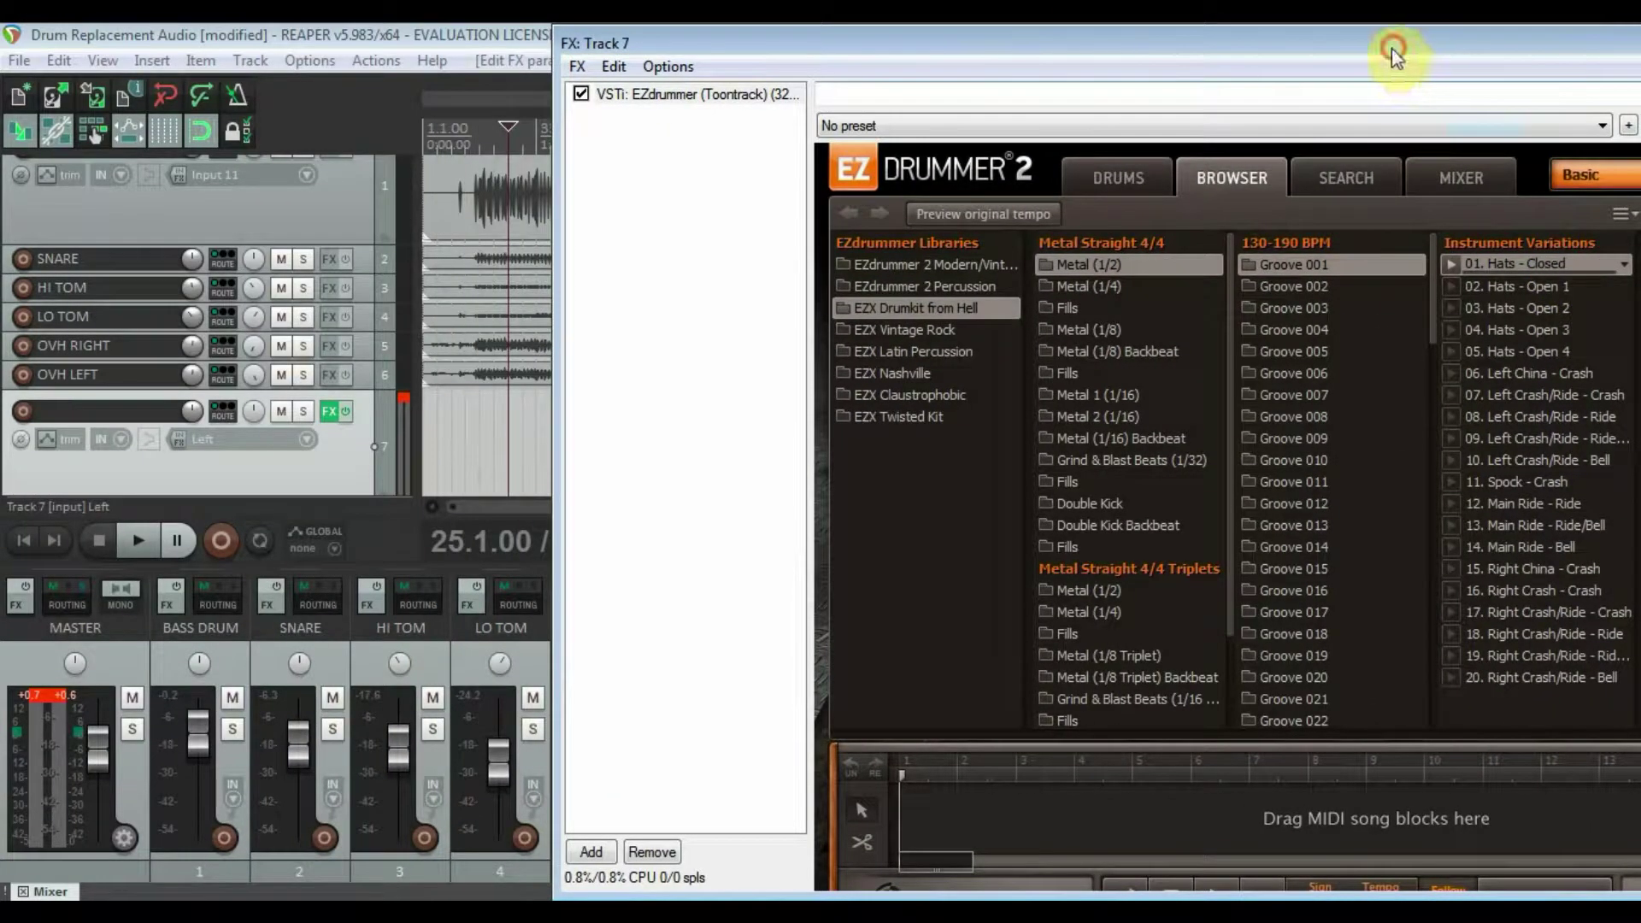
{"action": "left_click_drag", "start_coordinate": [1391, 48], "coordinate": [395, 512]}
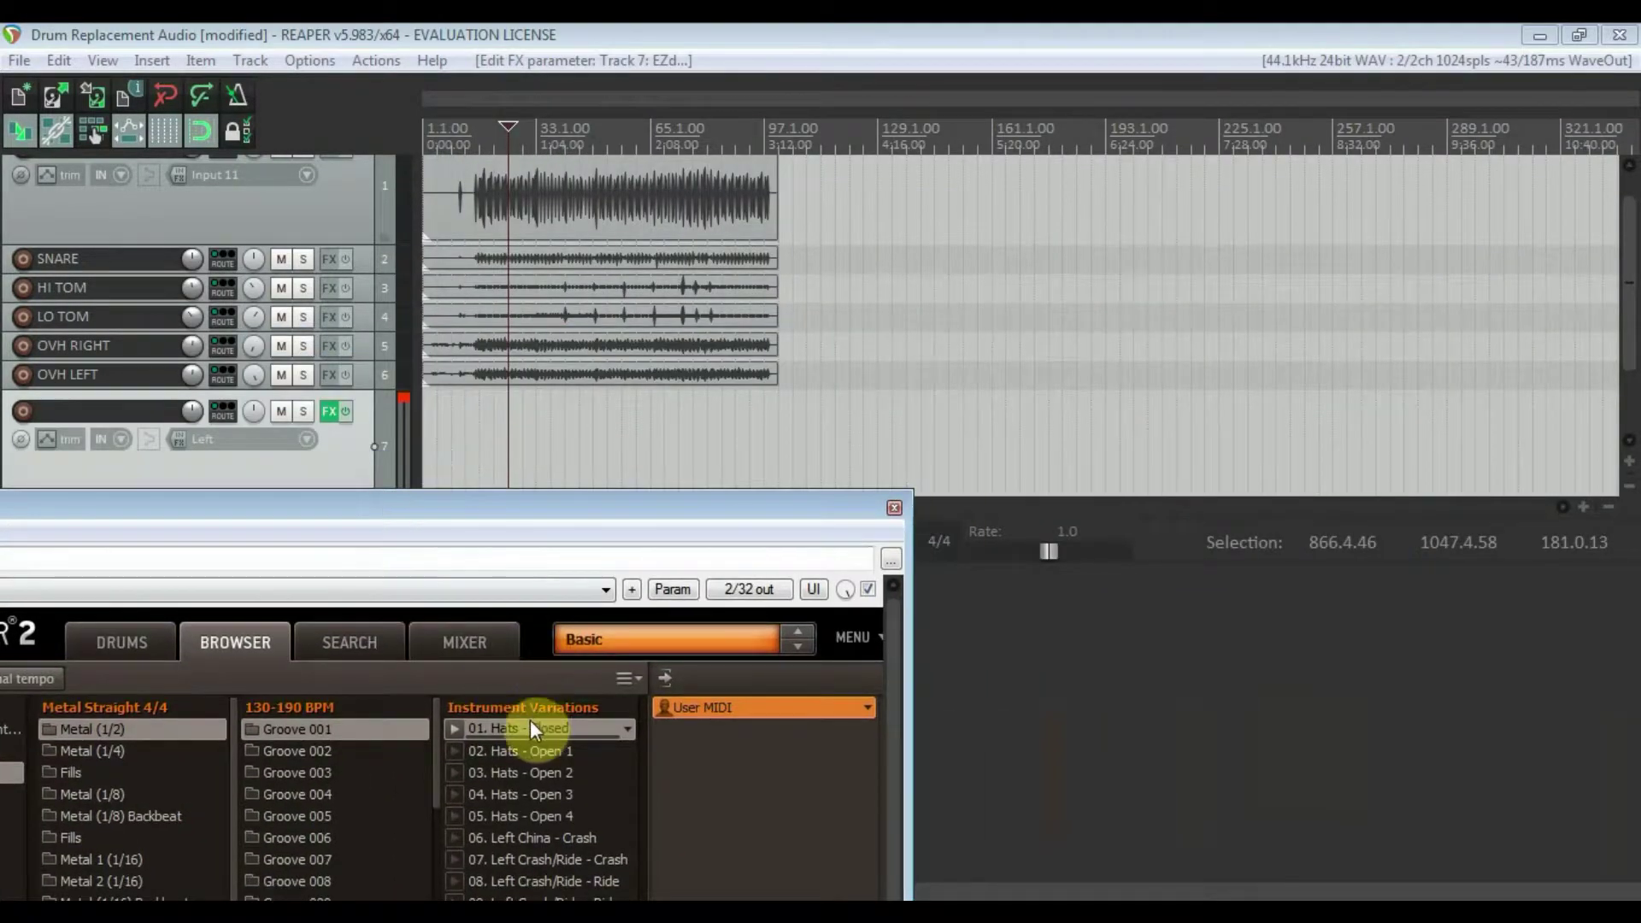
{"action": "left_click_drag", "start_coordinate": [530, 728], "coordinate": [505, 428]}
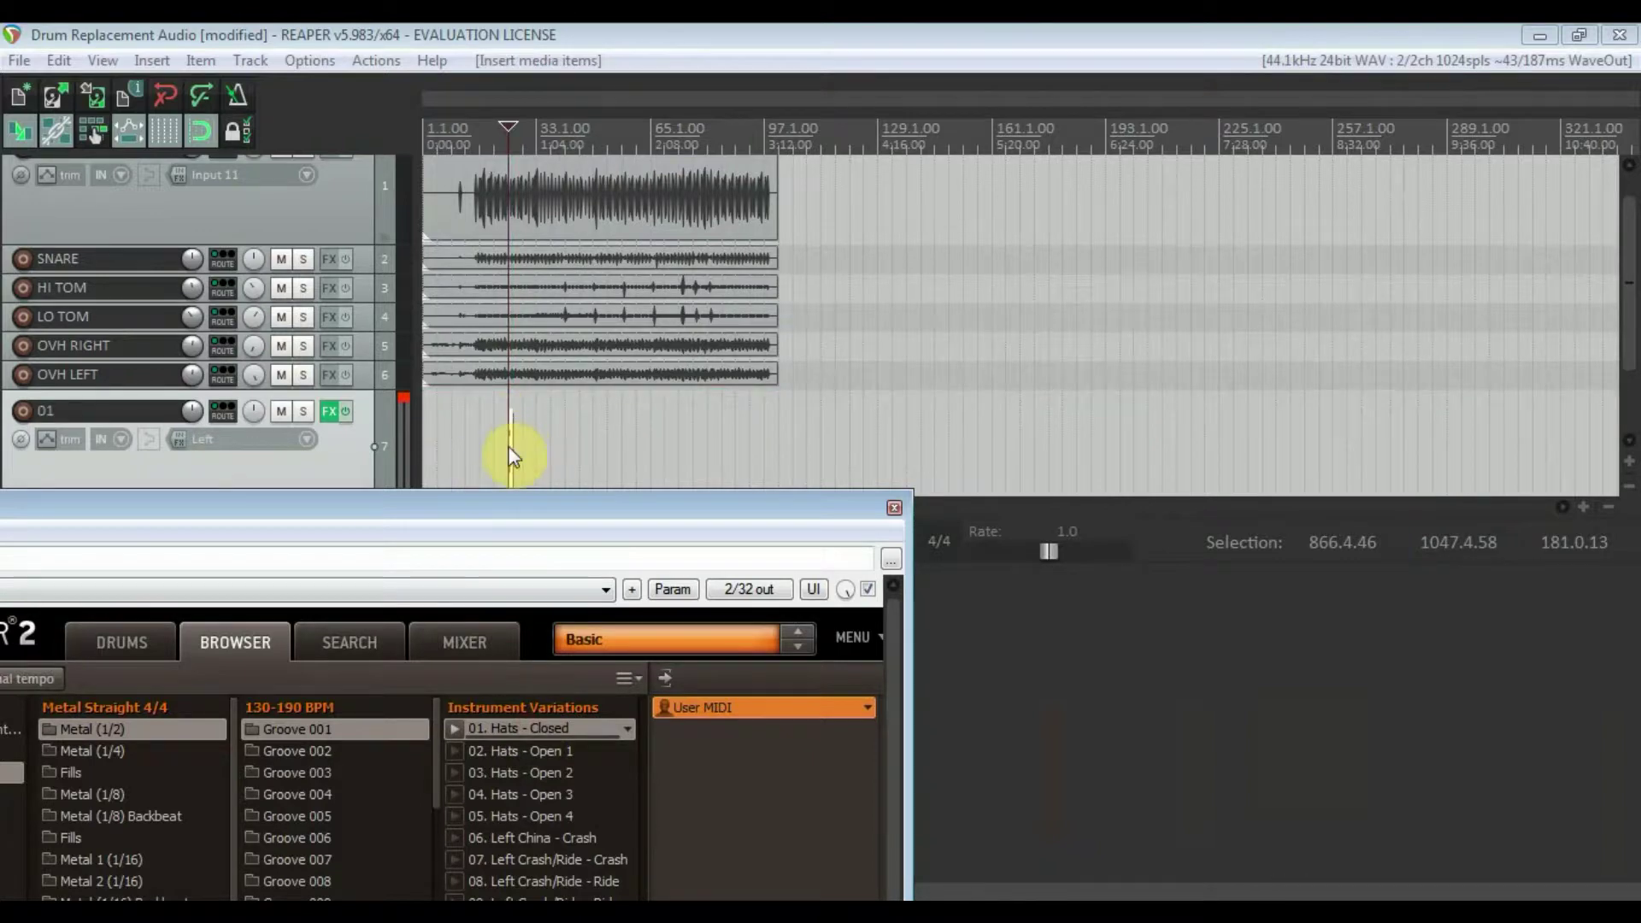
Audition C2 in the groove's MIDI editor to confirm the kick is note 36, then close it.
{"action": "double_click", "coordinate": [509, 449]}
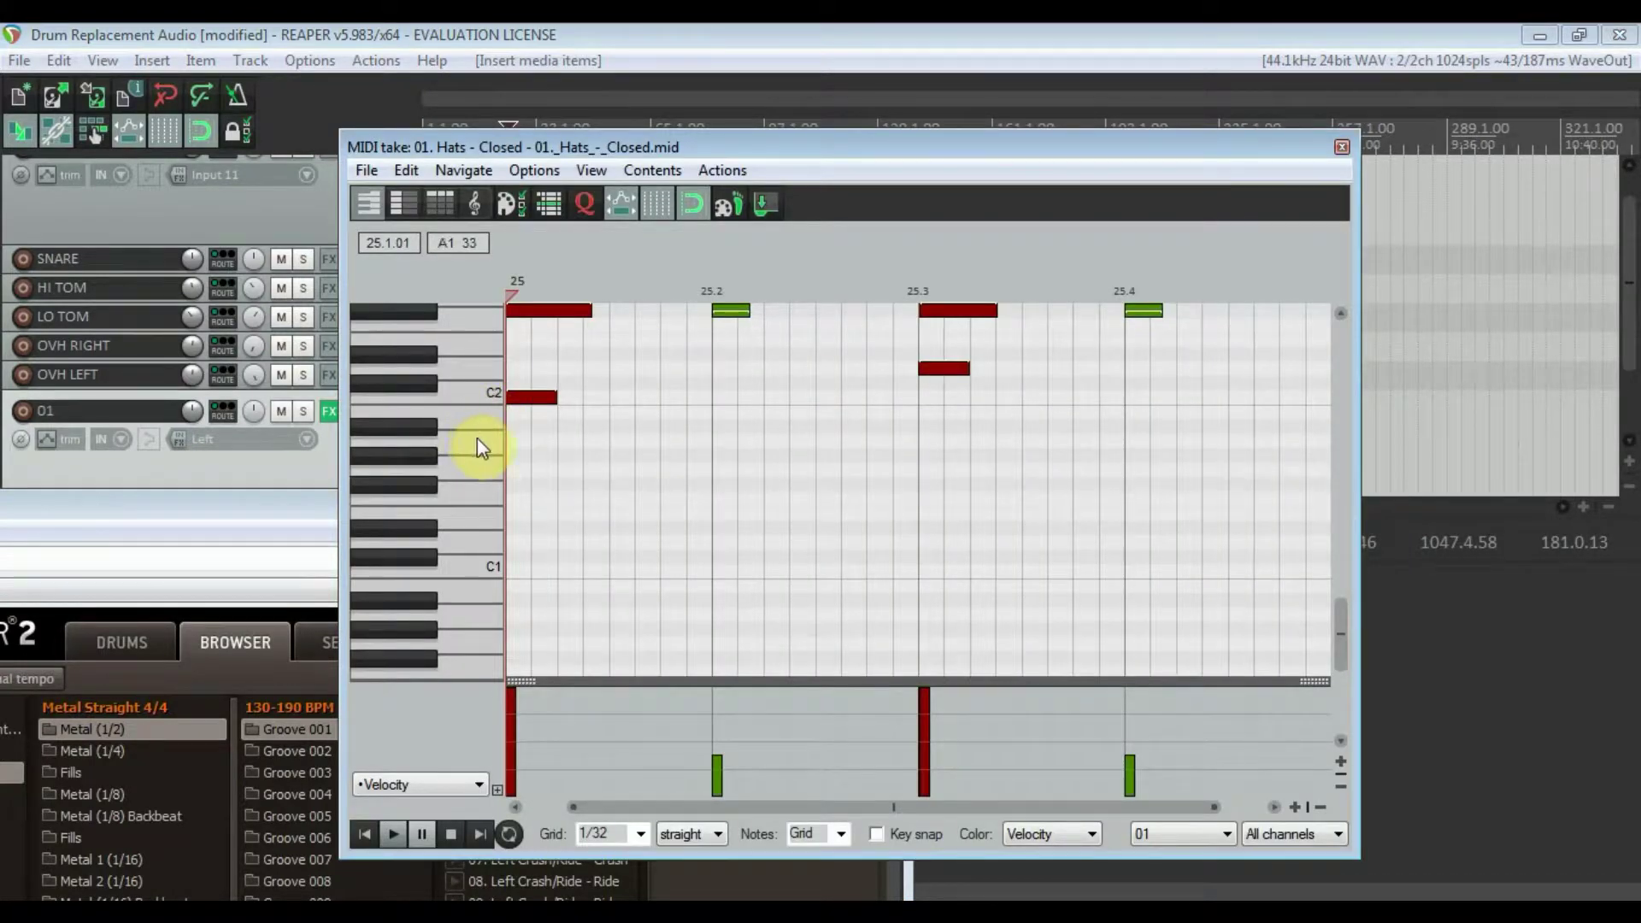
{"action": "scroll", "coordinate": [470, 453], "scroll_direction": "up", "scroll_amount": 3}
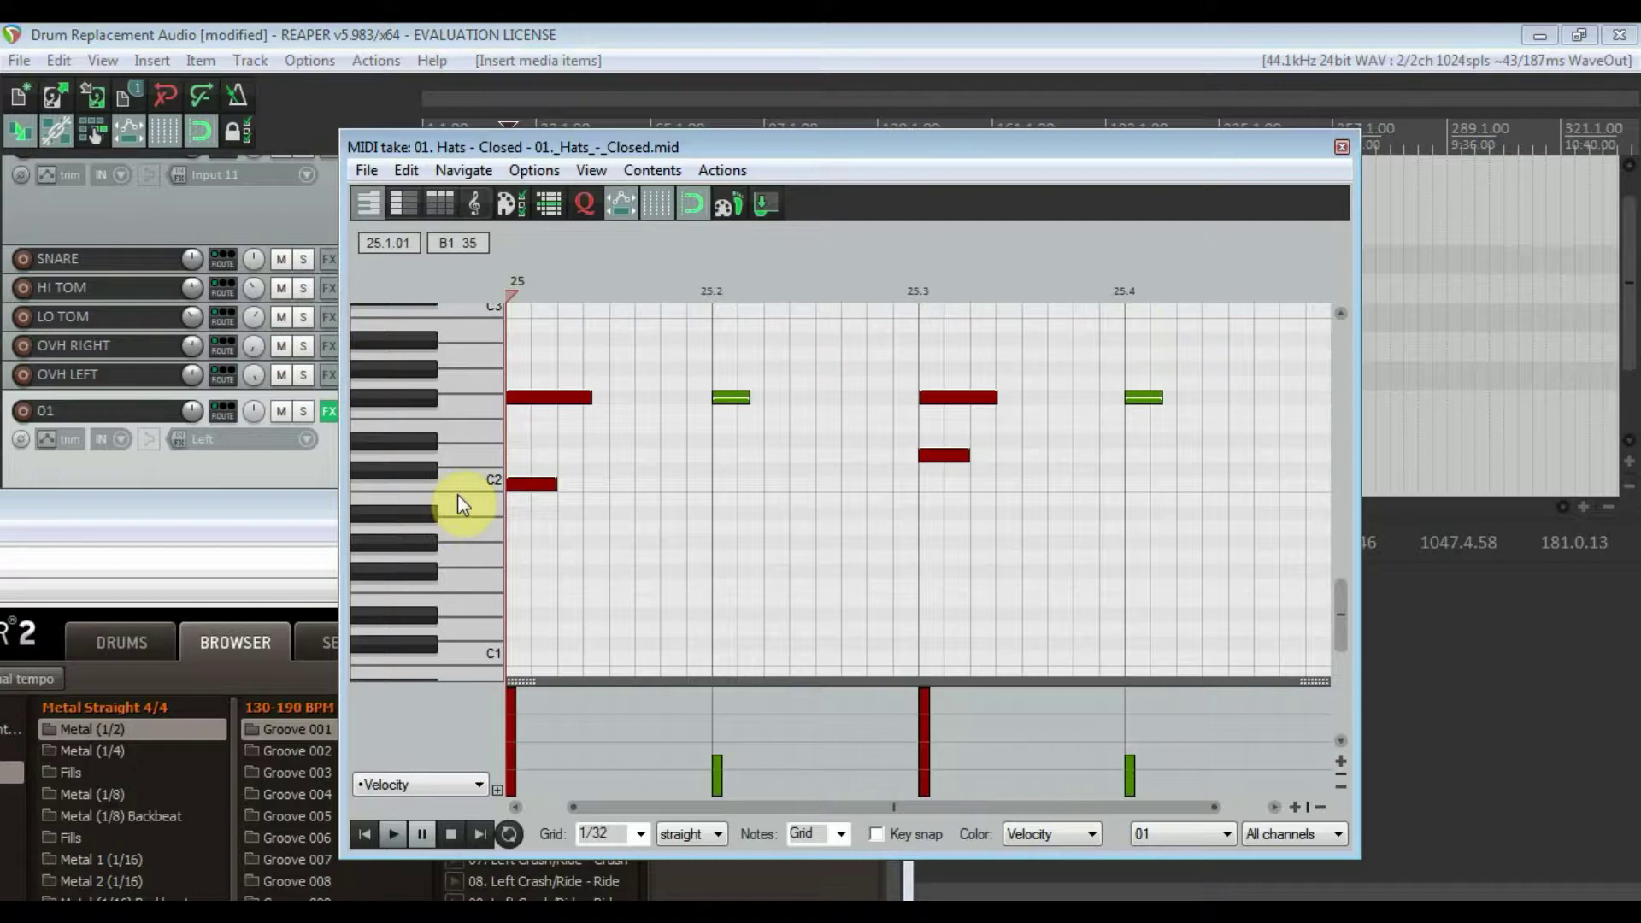
{"action": "left_click", "coordinate": [480, 482]}
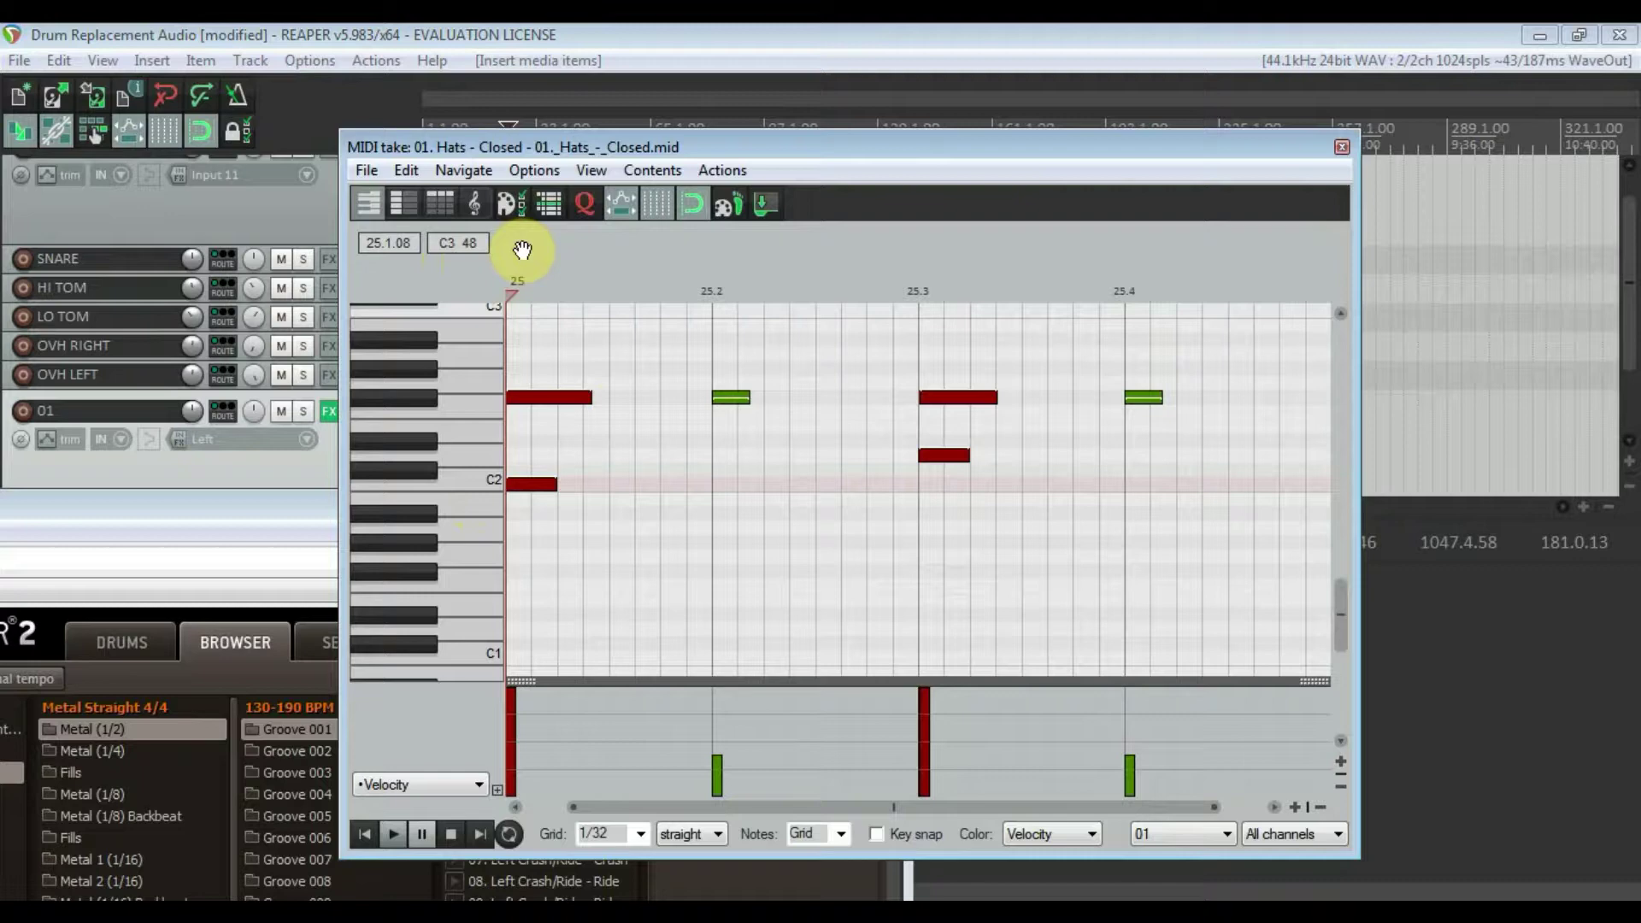
{"action": "left_click", "coordinate": [492, 489]}
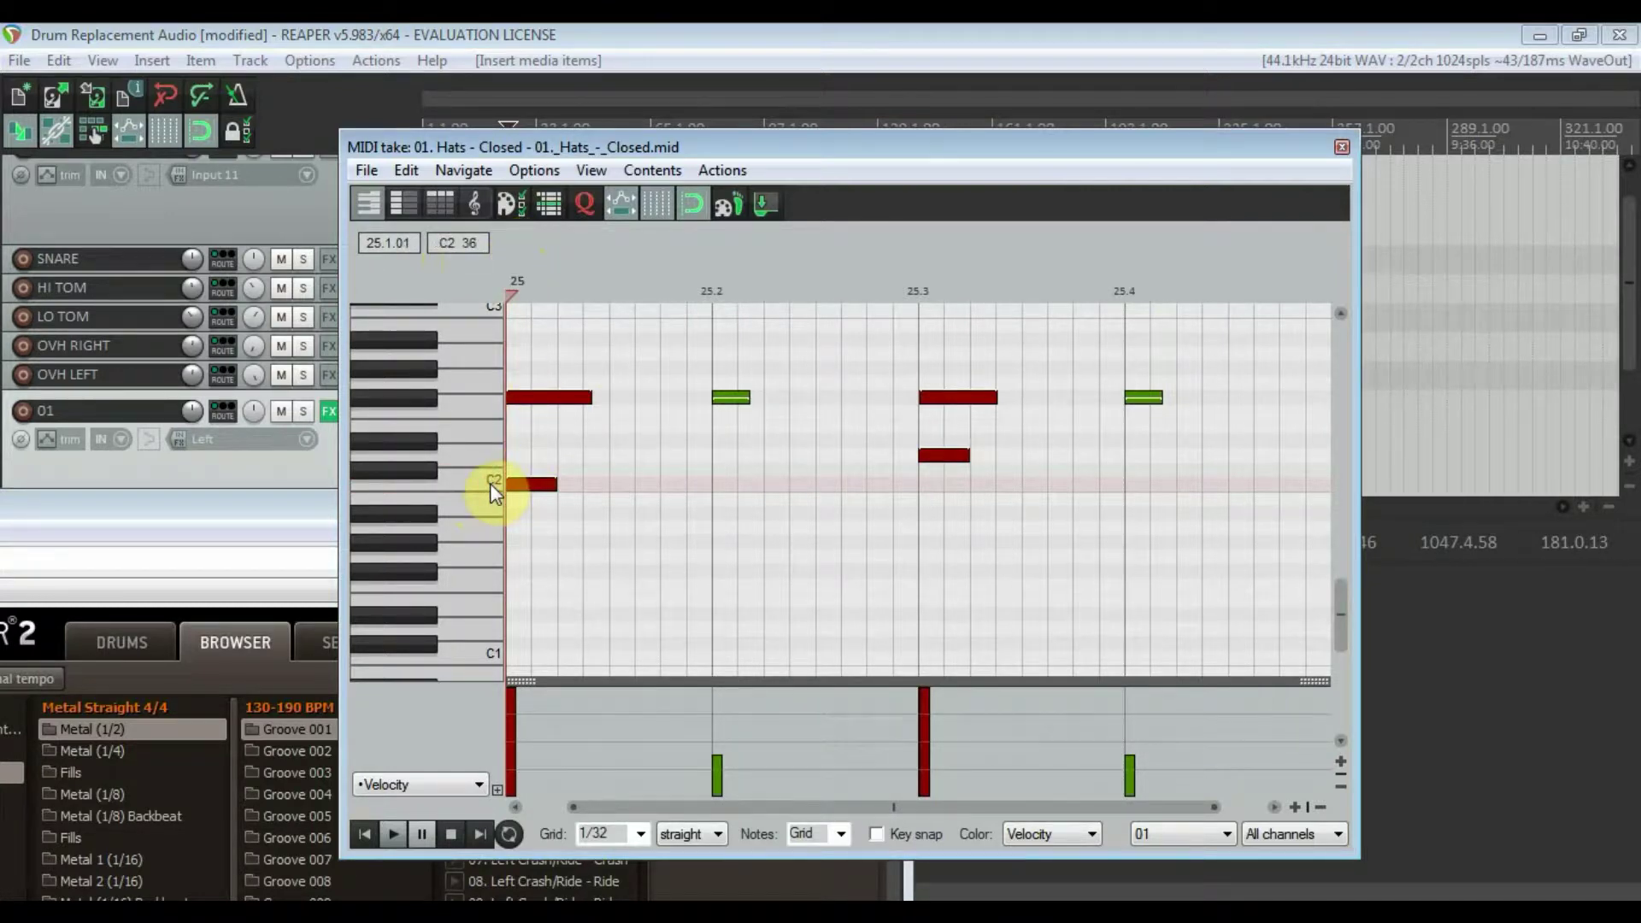
{"action": "left_click", "coordinate": [1341, 150]}
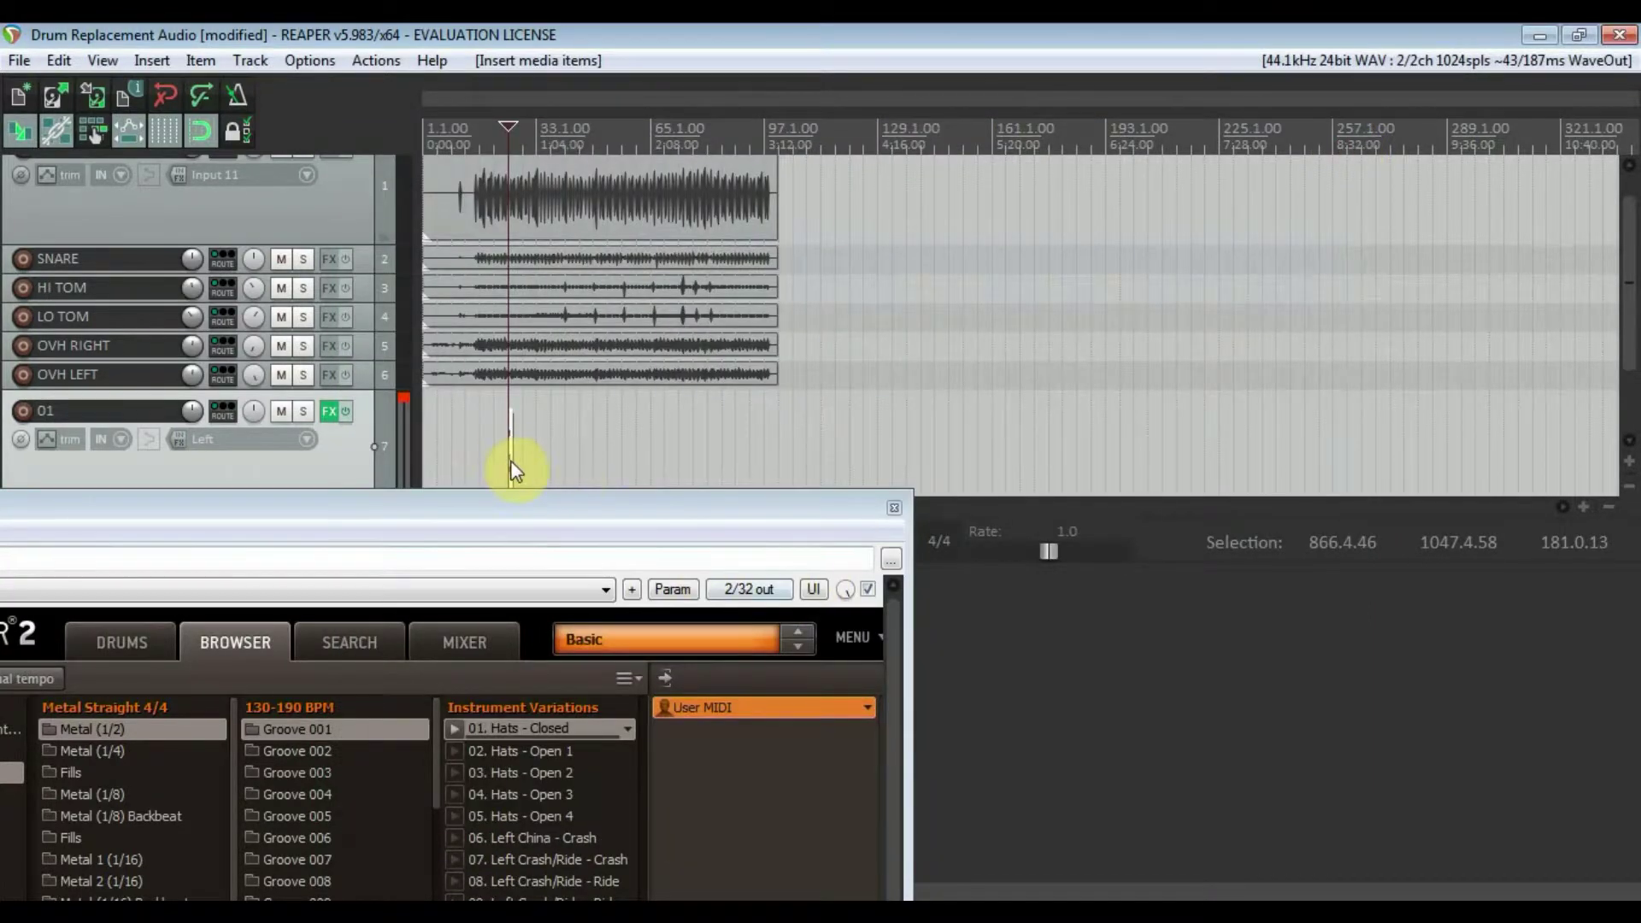
Delete the groove item from track 7 and add ReaGate (Cockos) to BASS DRUM's FX chain.
{"action": "key", "text": "Delete"}
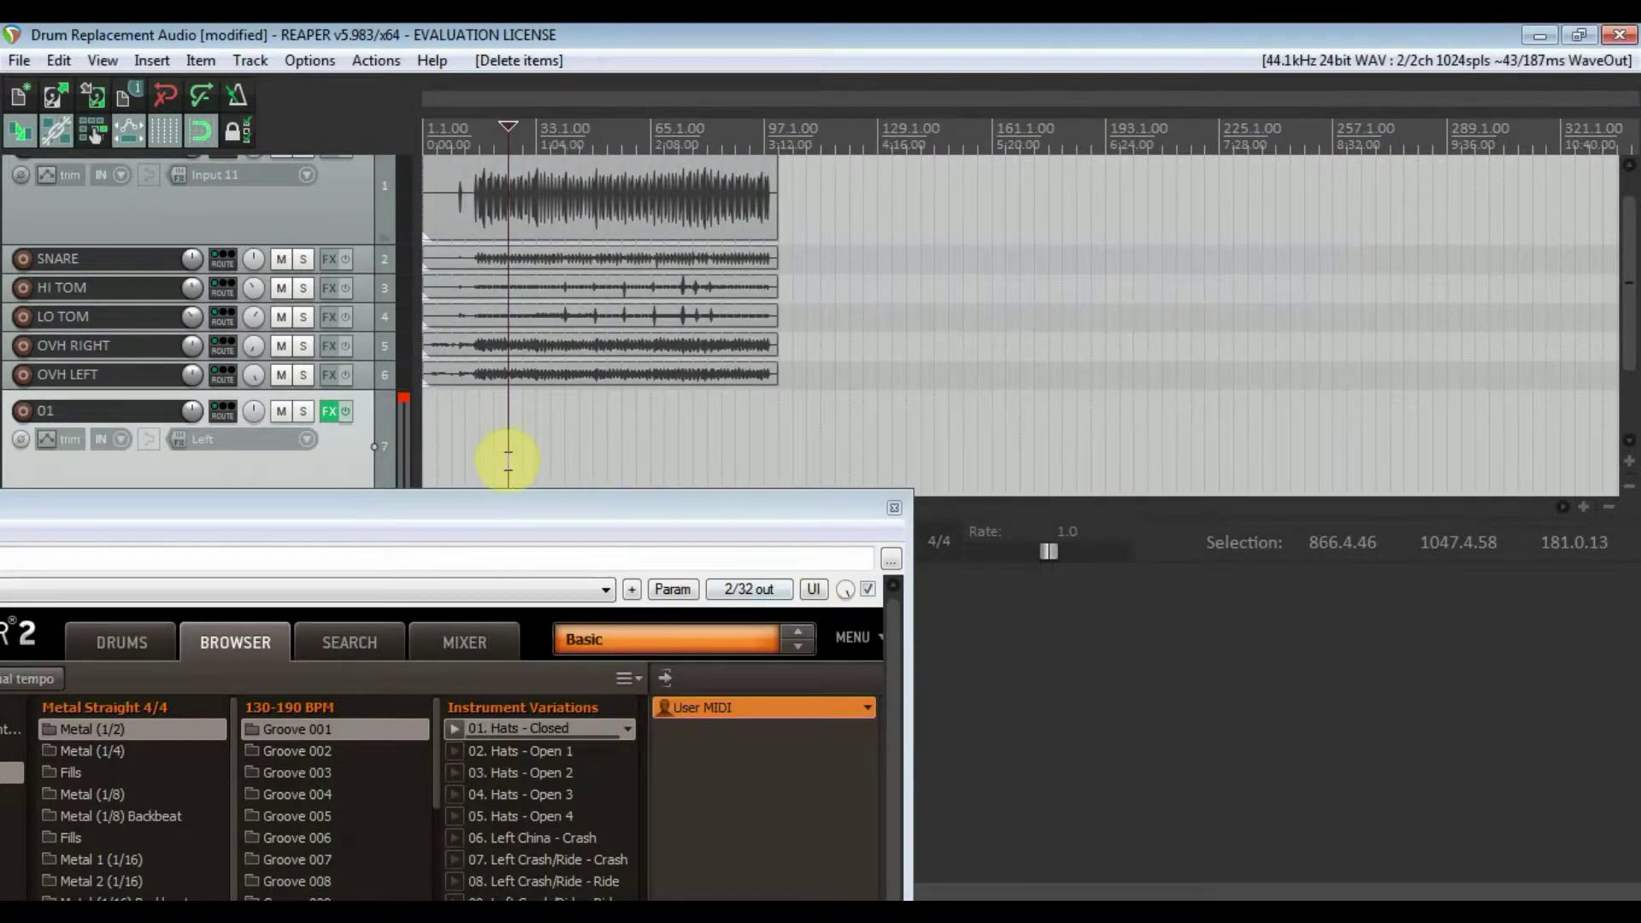
{"action": "left_click", "coordinate": [894, 507]}
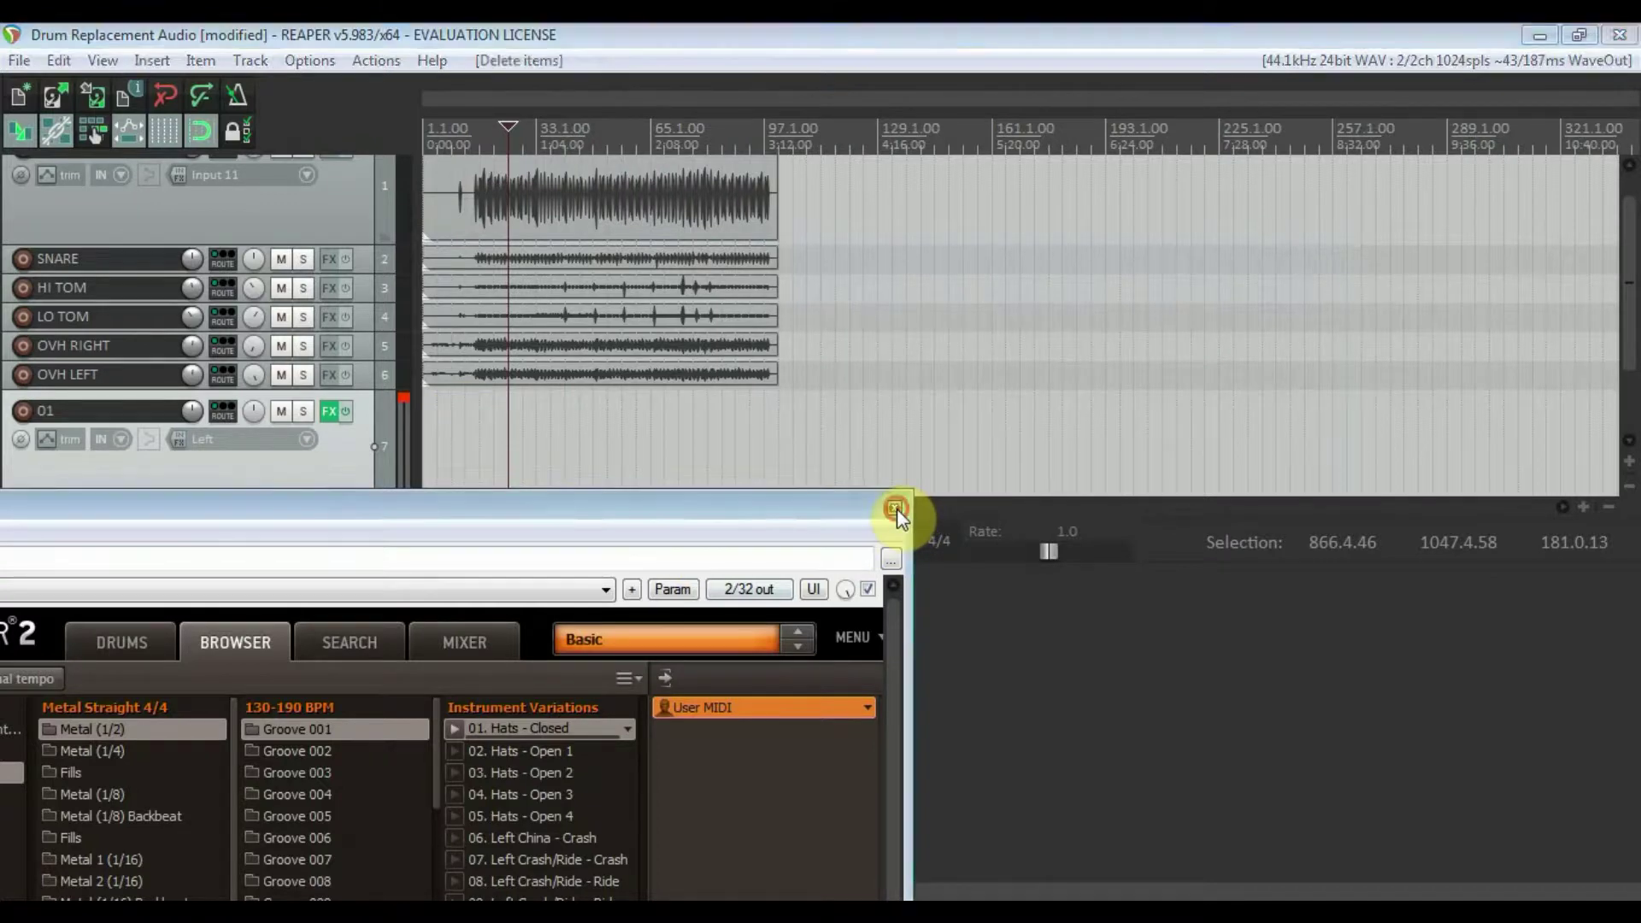
{"action": "scroll", "coordinate": [254, 381], "scroll_direction": "up", "scroll_amount": 1}
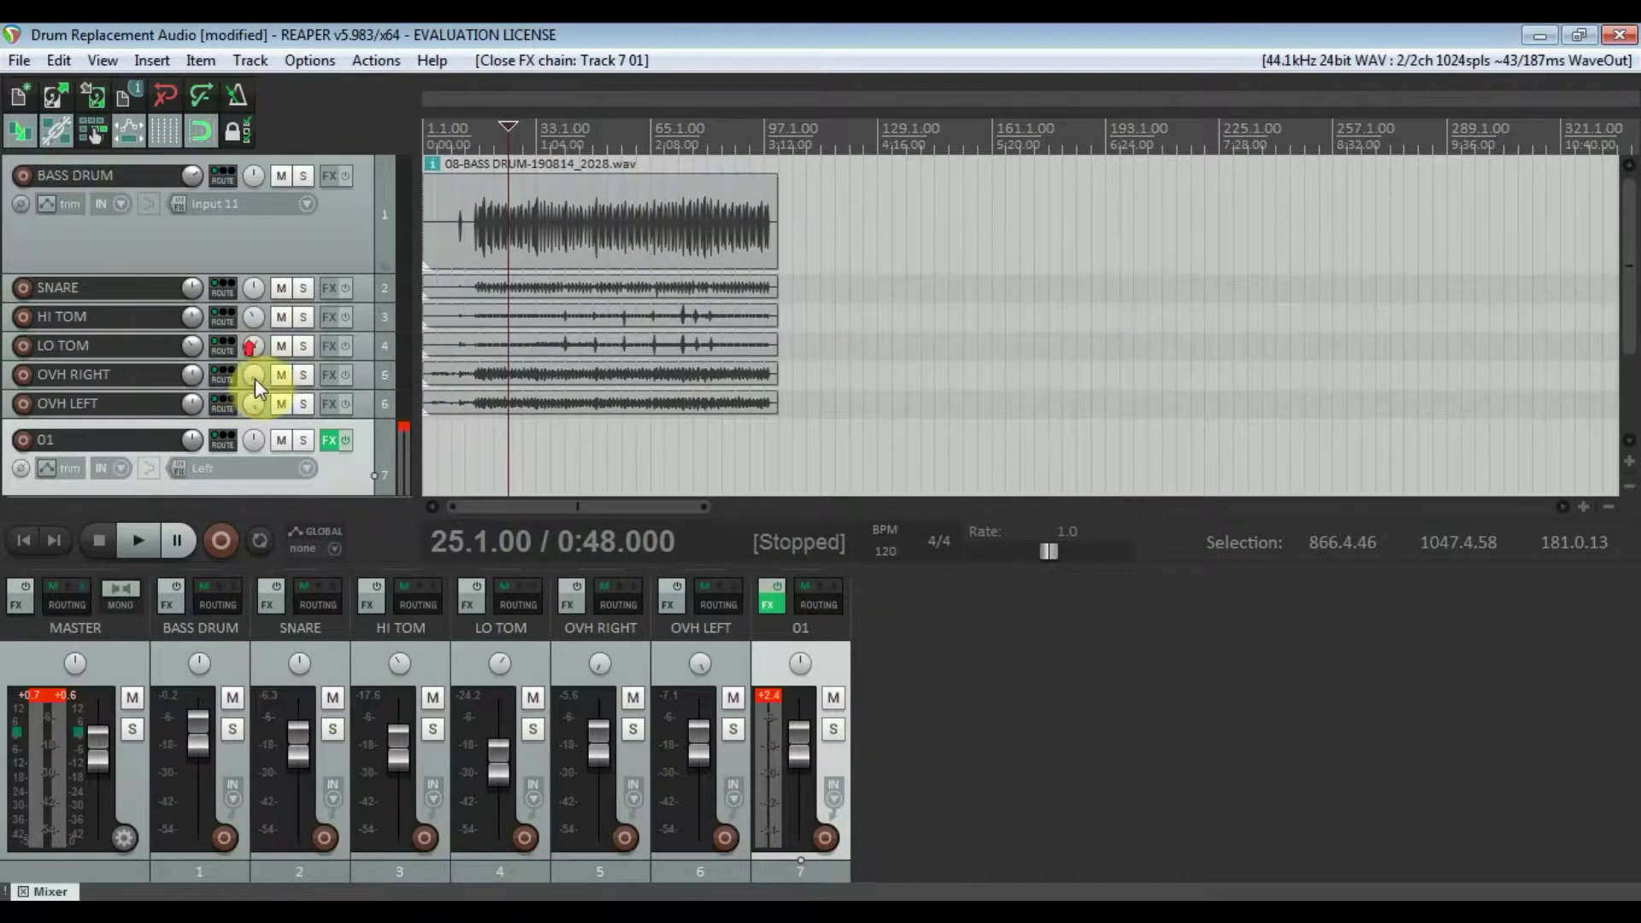
{"action": "left_click", "coordinate": [328, 177]}
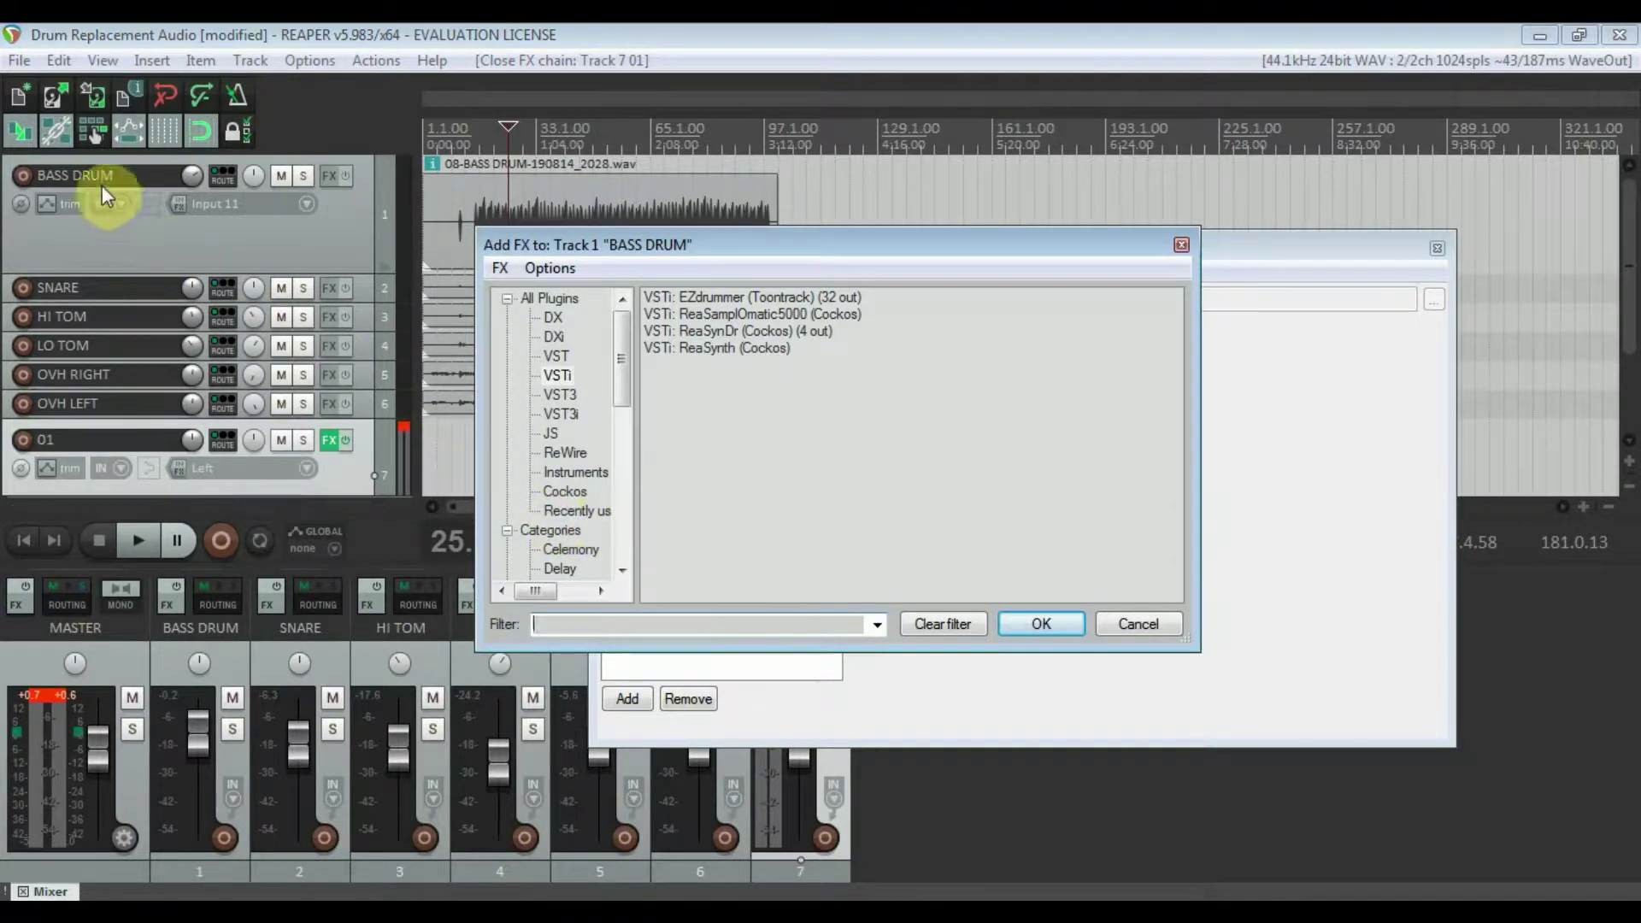
{"action": "left_click", "coordinate": [557, 355]}
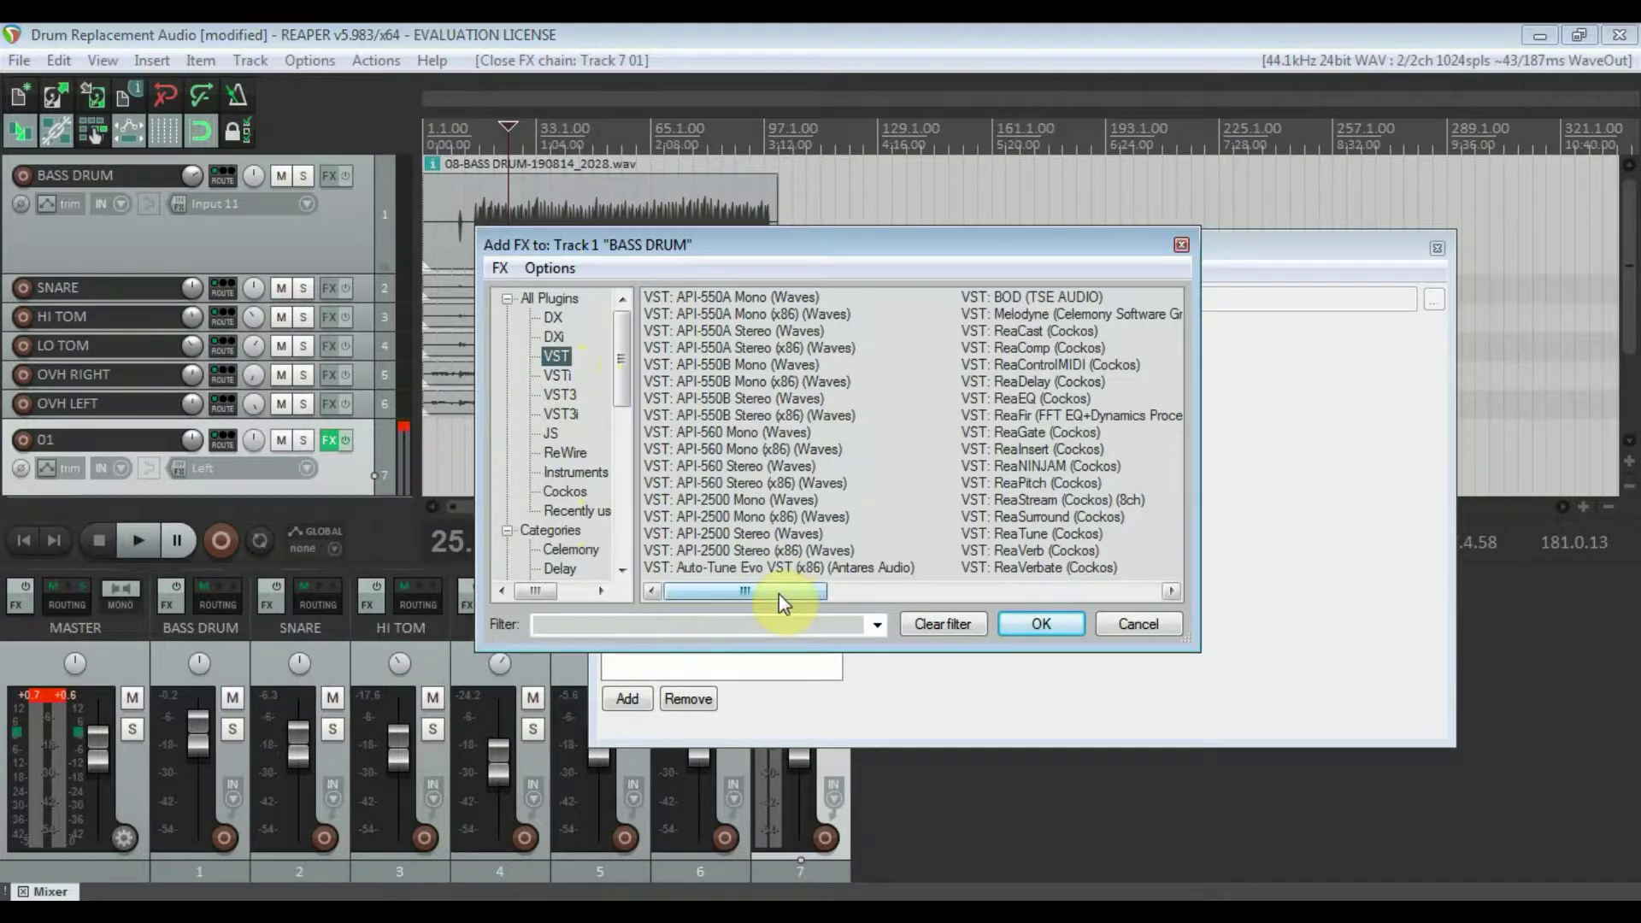
{"action": "left_click", "coordinate": [837, 590]}
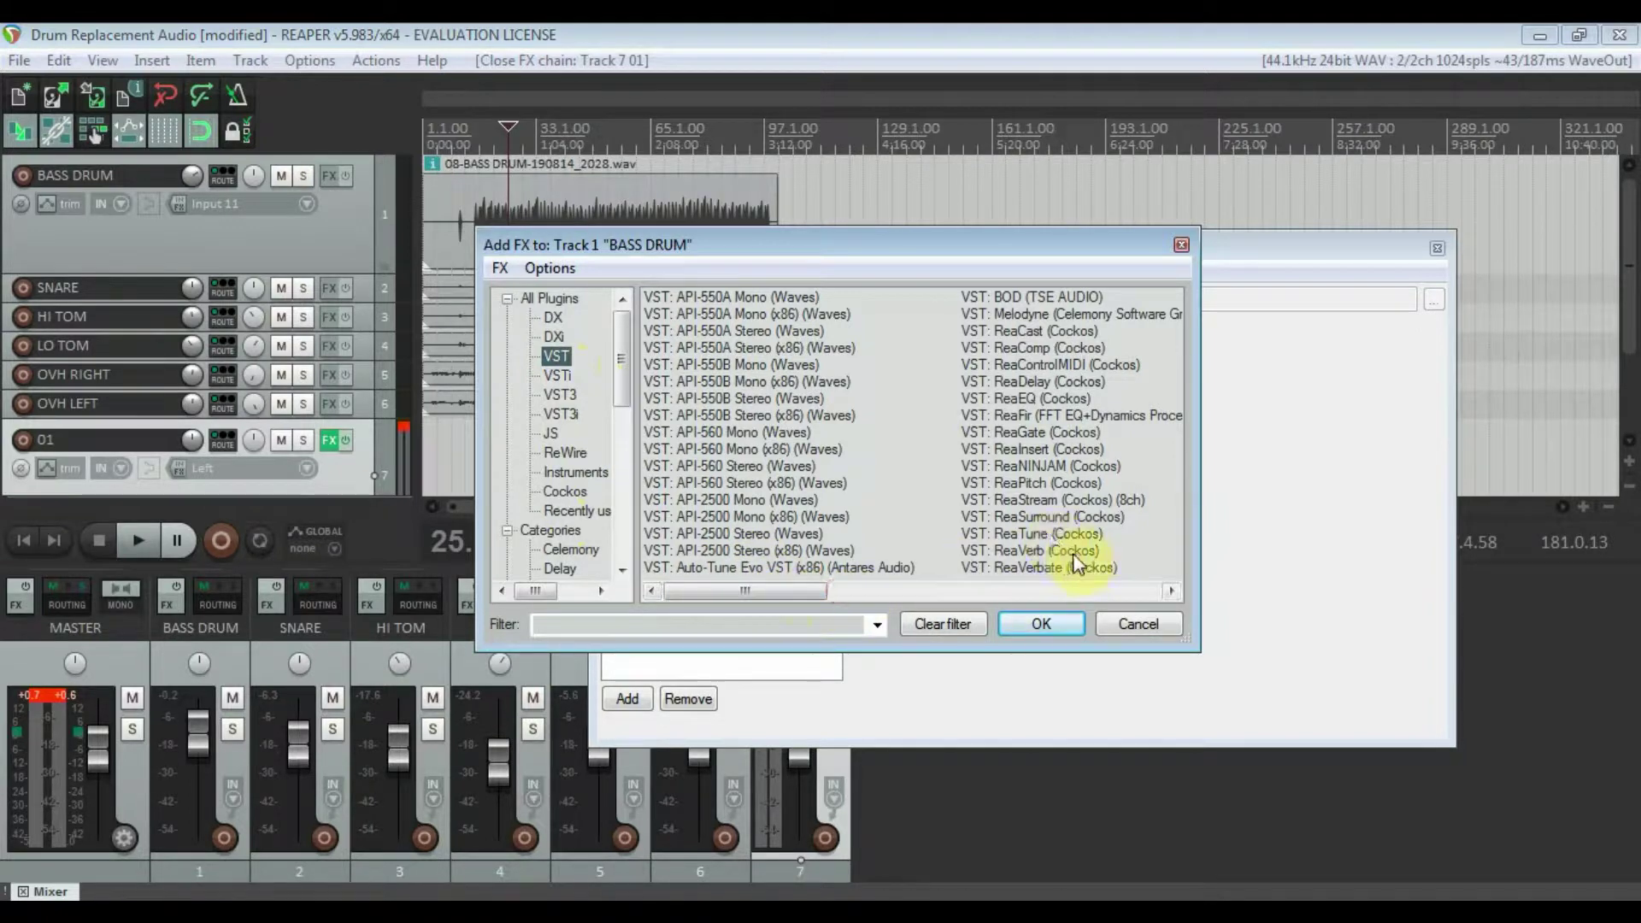
{"action": "double_click", "coordinate": [1051, 439]}
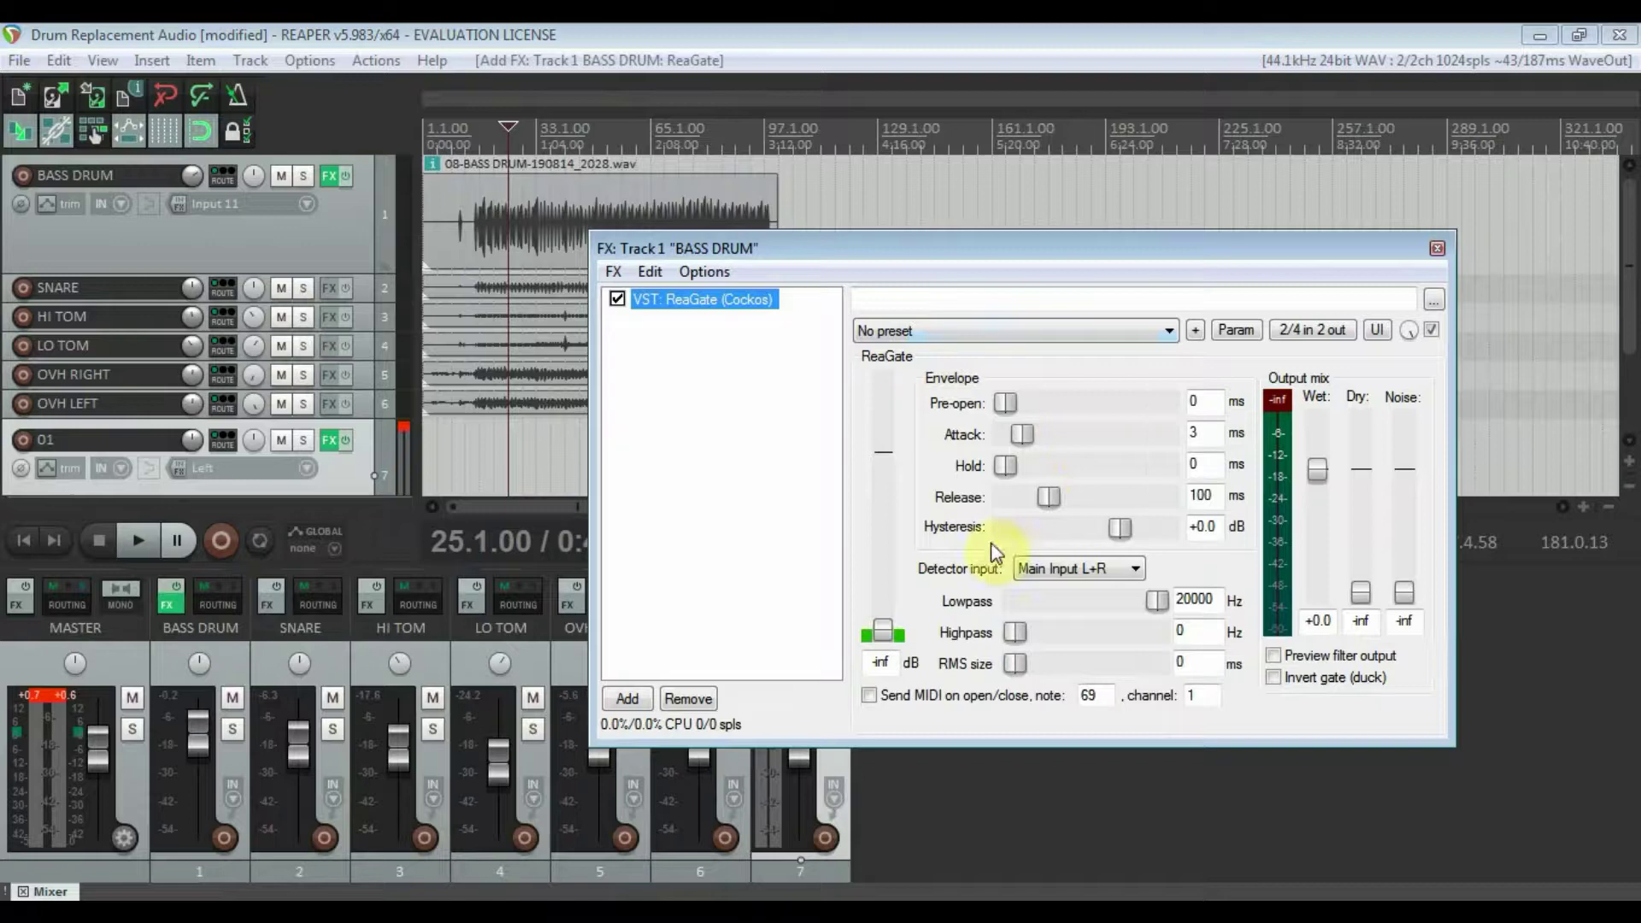
Set the bass drum ReaGate's Attack to 0 ms and Release from 100 ms to 0 ms.
{"action": "left_click", "coordinate": [1005, 403]}
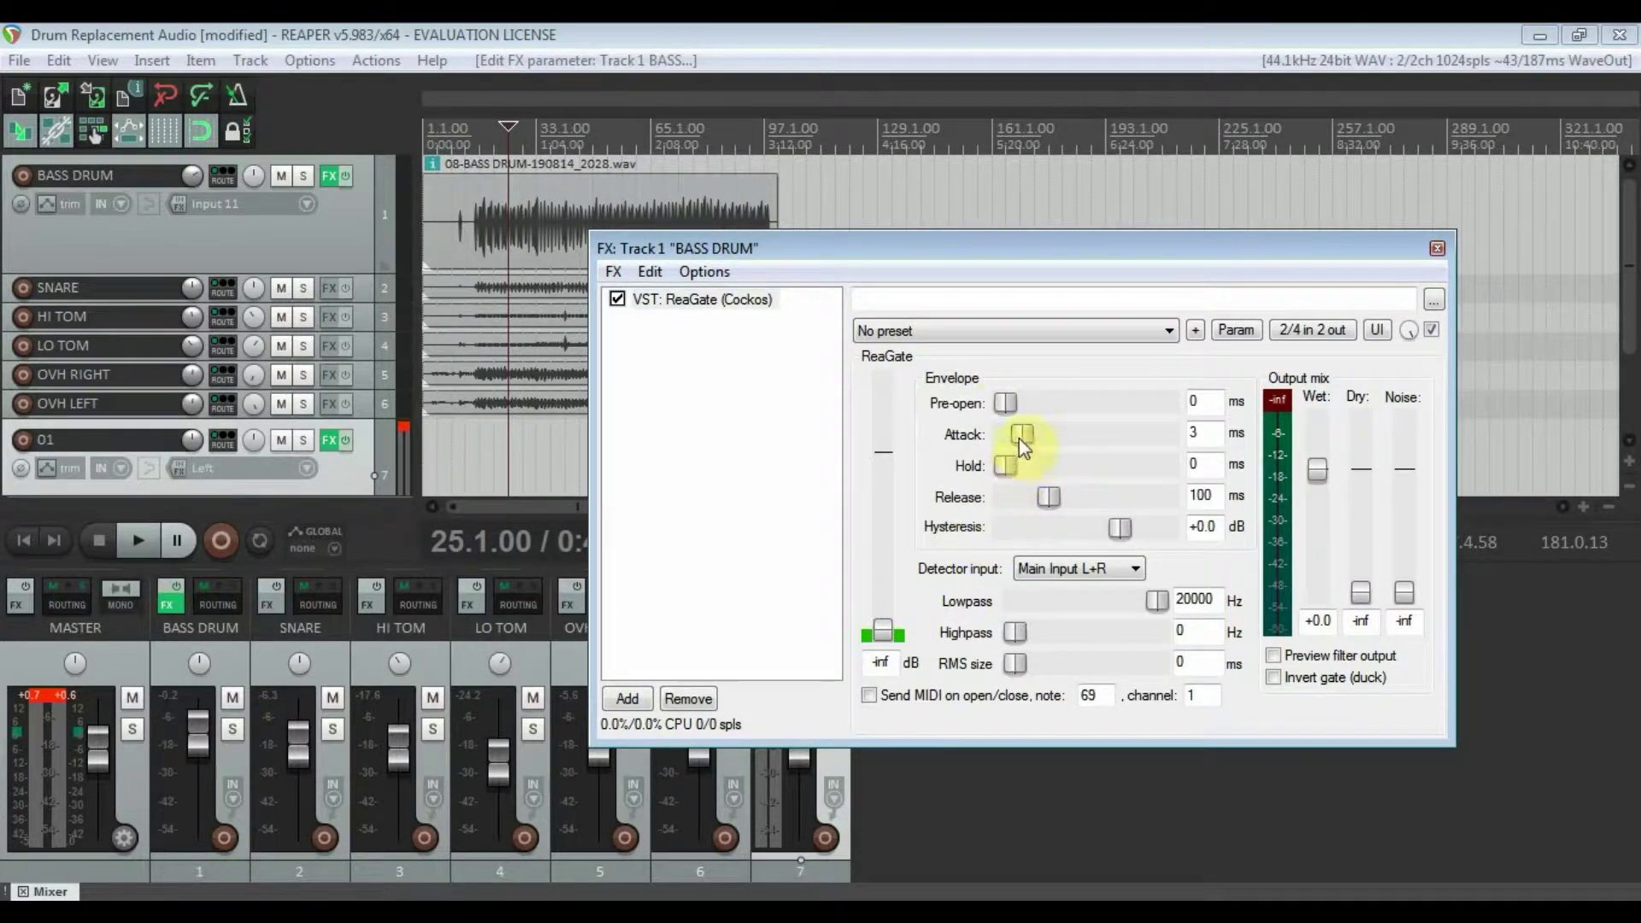
{"action": "left_click_drag", "start_coordinate": [1022, 439], "coordinate": [976, 447]}
{"action": "left_click_drag", "start_coordinate": [1049, 496], "coordinate": [988, 513]}
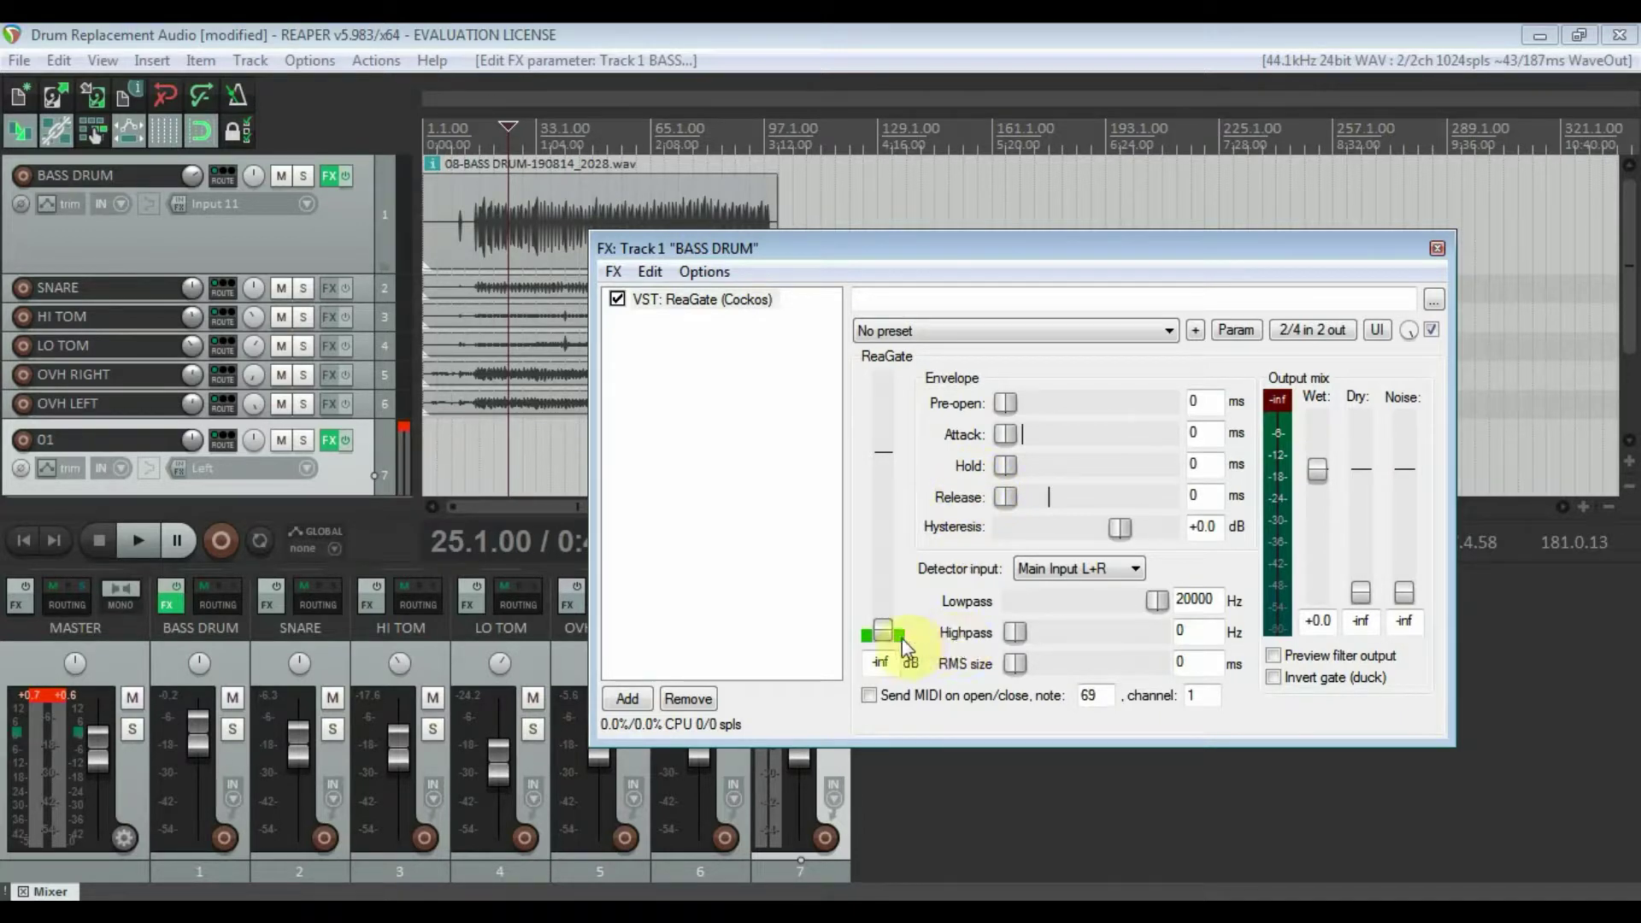
Enable ReaGate's Send MIDI on open/close with note 36 and raise the threshold to about -12.4 dB.
{"action": "left_click", "coordinate": [869, 697]}
{"action": "double_click", "coordinate": [1100, 697]}
{"action": "type", "text": "36"}
{"action": "left_click_drag", "start_coordinate": [889, 641], "coordinate": [891, 603]}
{"action": "left_click_drag", "start_coordinate": [884, 572], "coordinate": [883, 528]}
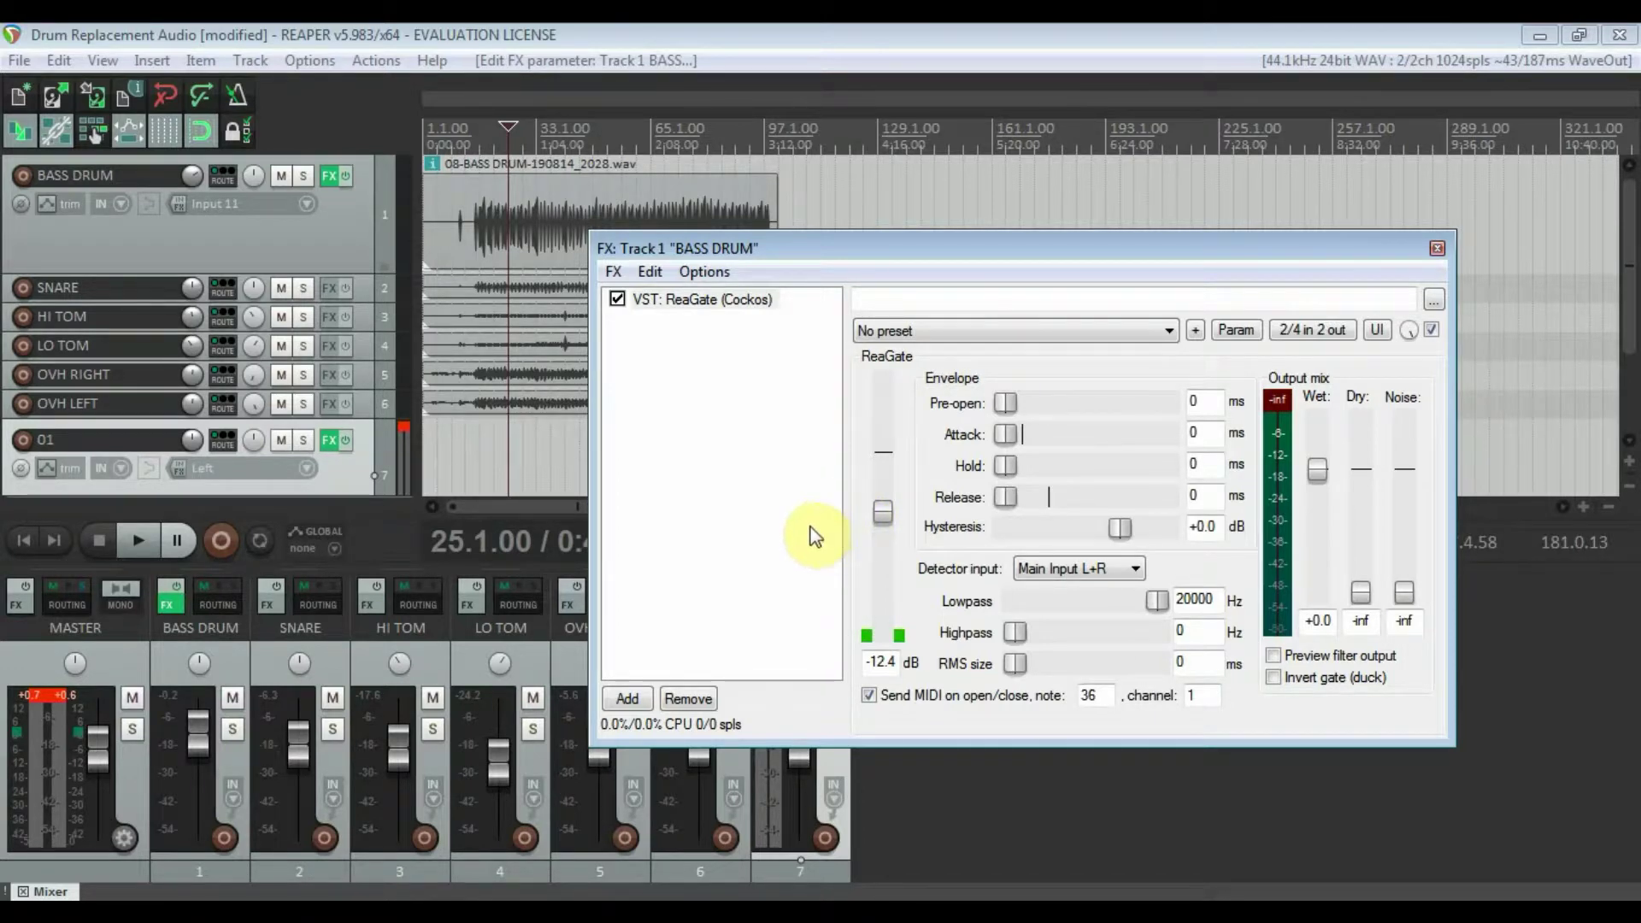
Play back with BASS DRUM soloed and nudge ReaGate's threshold up to -9.9 dB.
{"action": "key", "text": "space"}
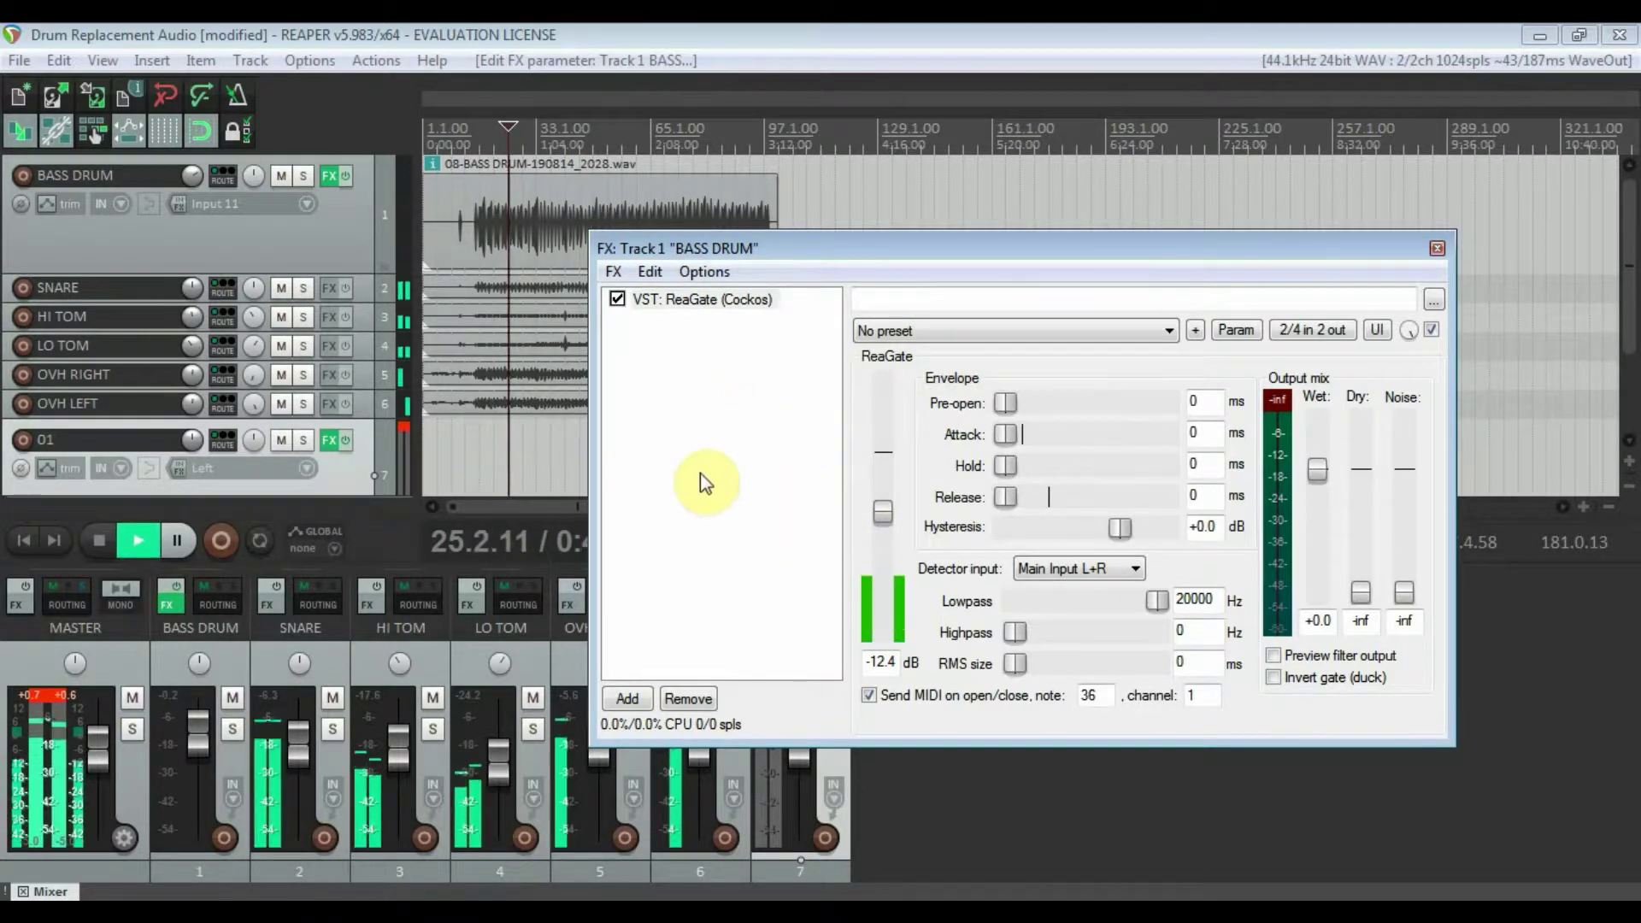
{"action": "left_click", "coordinate": [231, 729]}
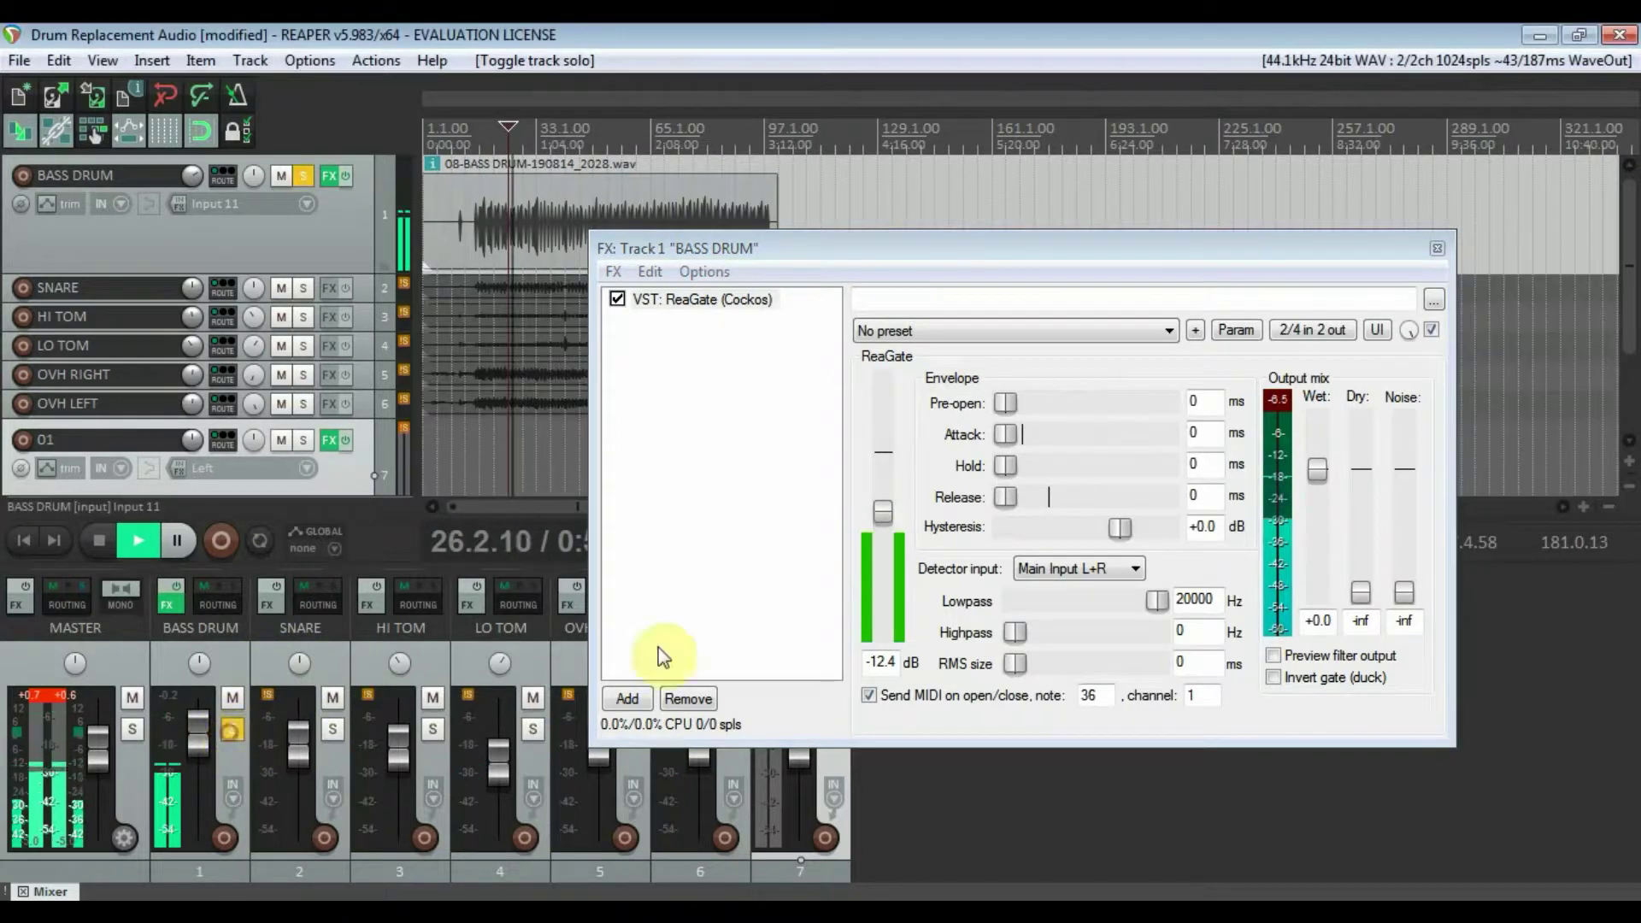
{"action": "left_click_drag", "start_coordinate": [880, 515], "coordinate": [890, 514]}
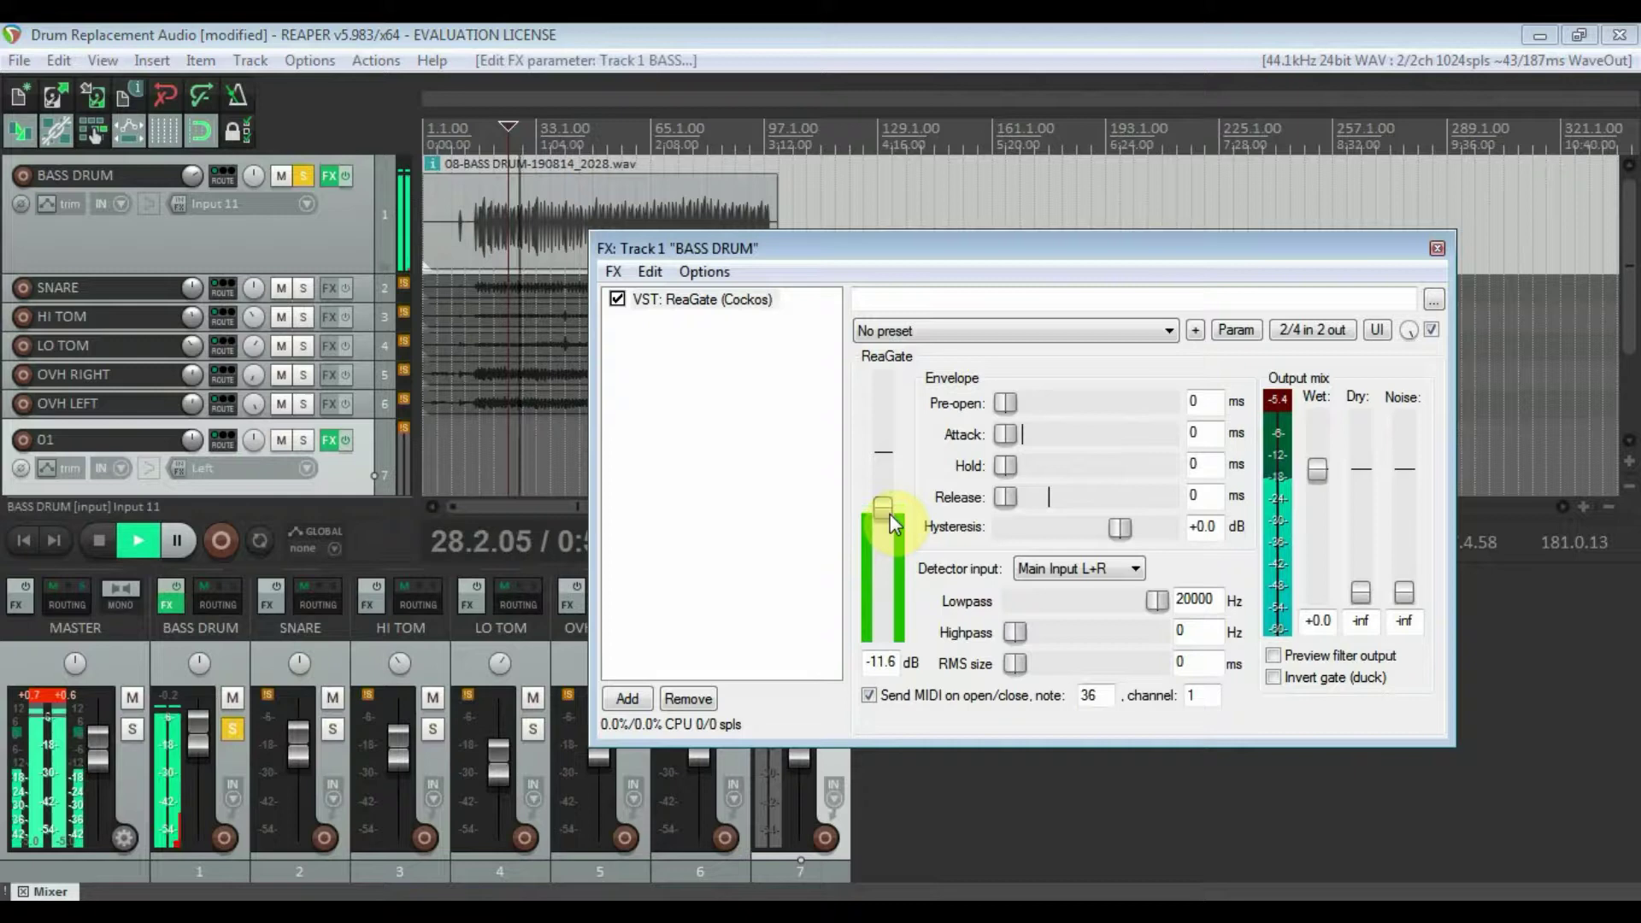
{"action": "left_click_drag", "start_coordinate": [889, 514], "coordinate": [890, 506]}
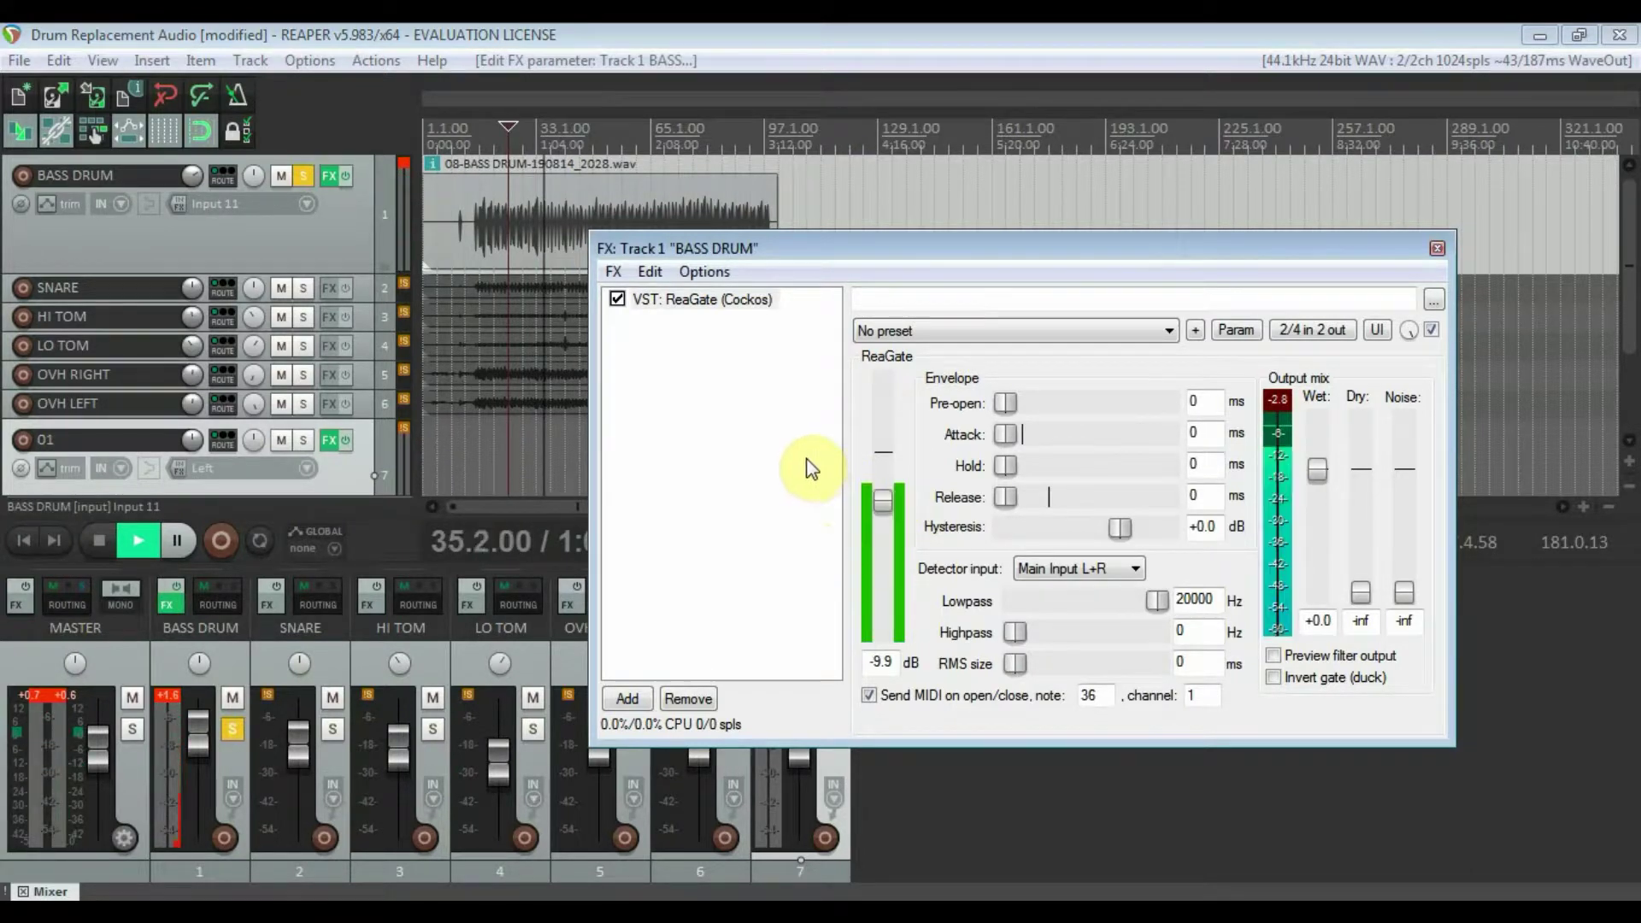
{"action": "key", "text": "space"}
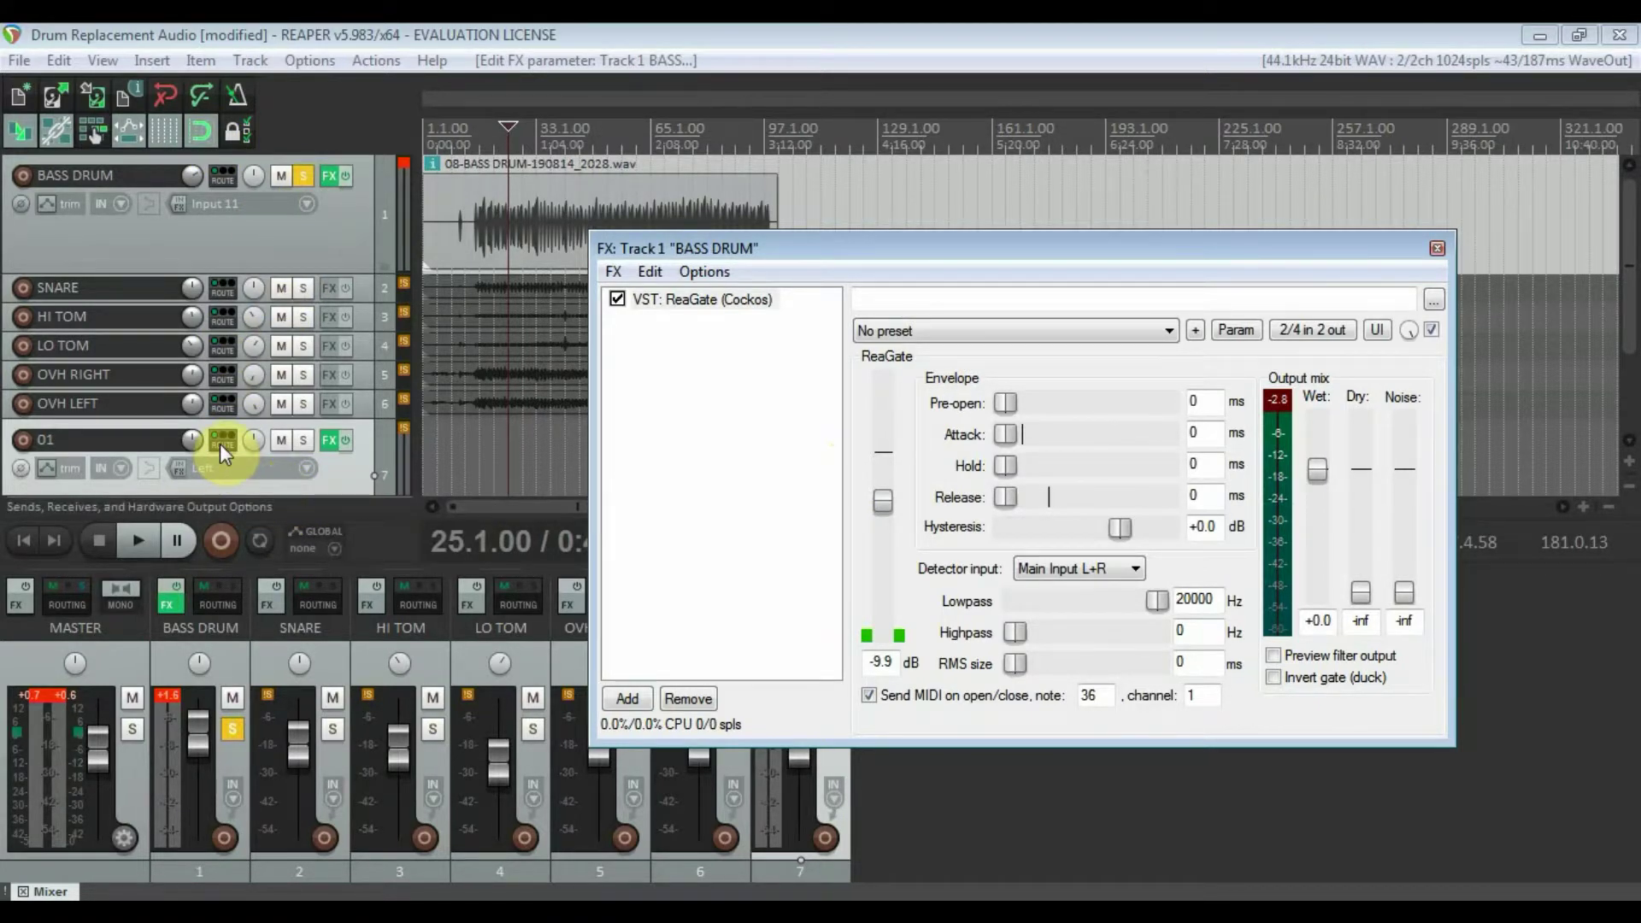
Rename track 7 from '01' to 'Ezdrummer'.
{"action": "double_click", "coordinate": [121, 439]}
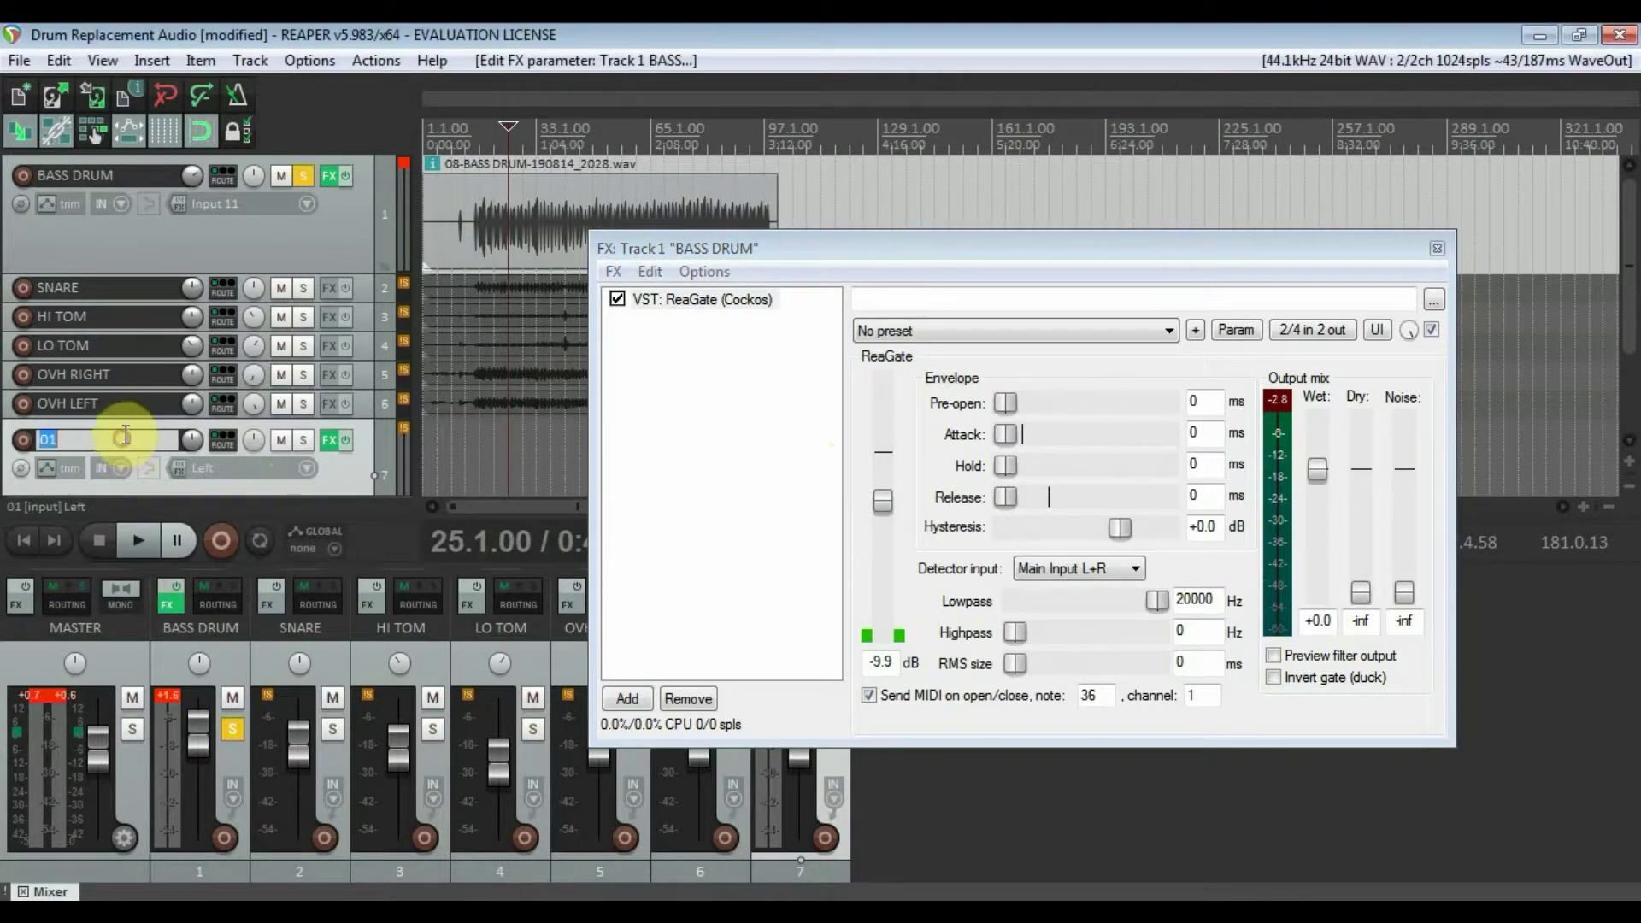
{"action": "type", "text": "Ezdrummer"}
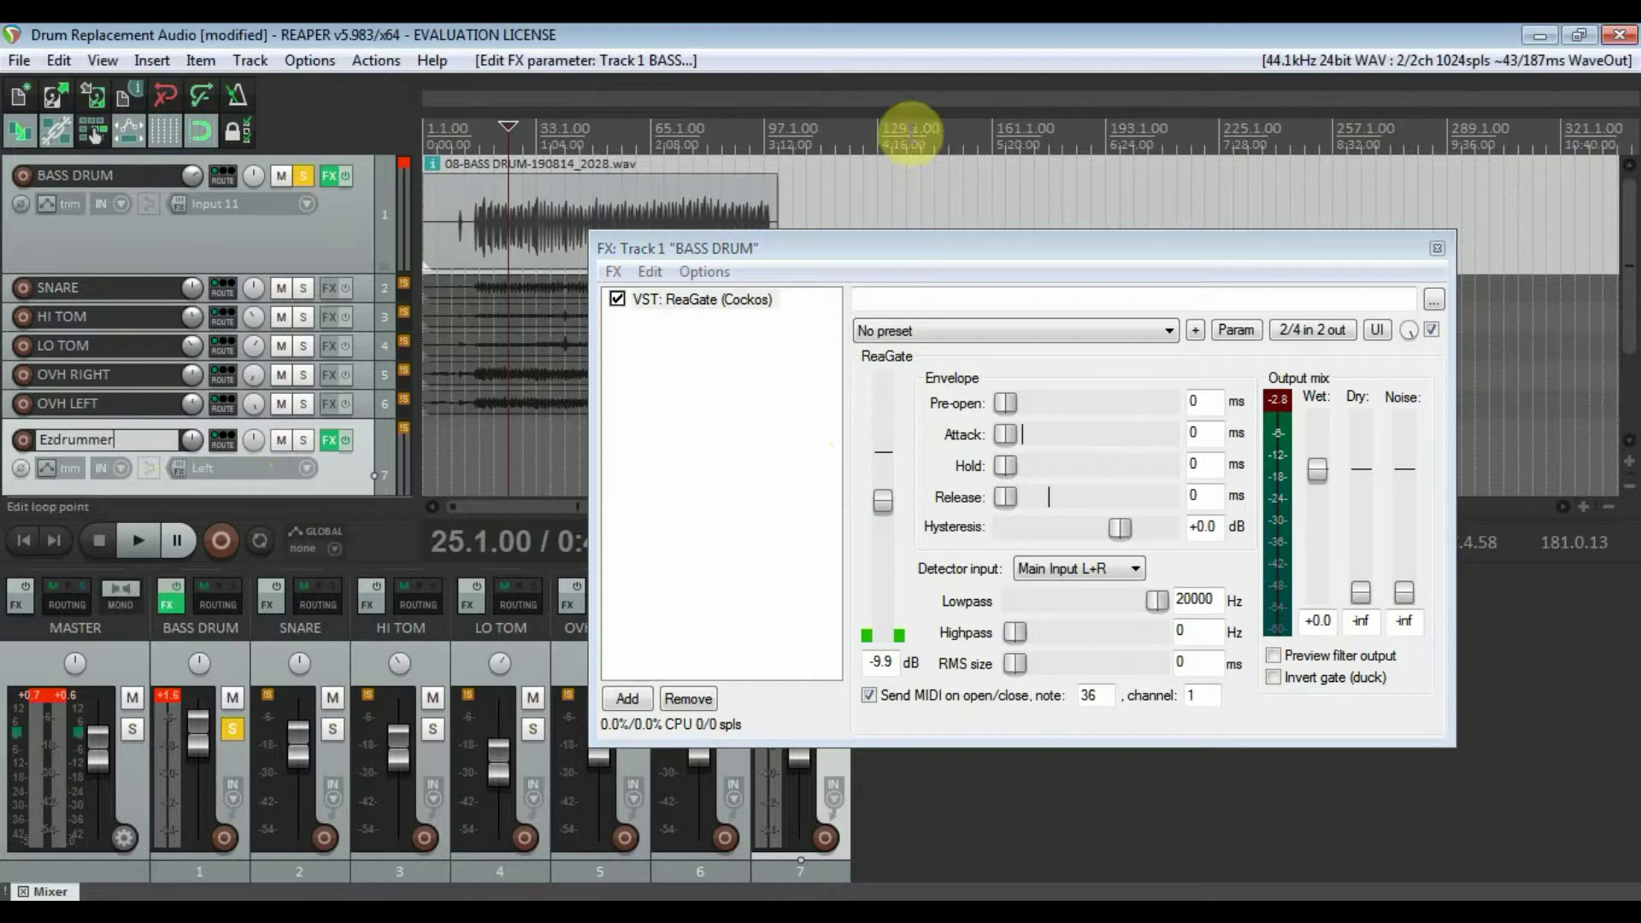
{"action": "left_click", "coordinate": [313, 478]}
Add a receive from track 1 BASS DRUM to the Ezdrummer track.
{"action": "left_click", "coordinate": [220, 441]}
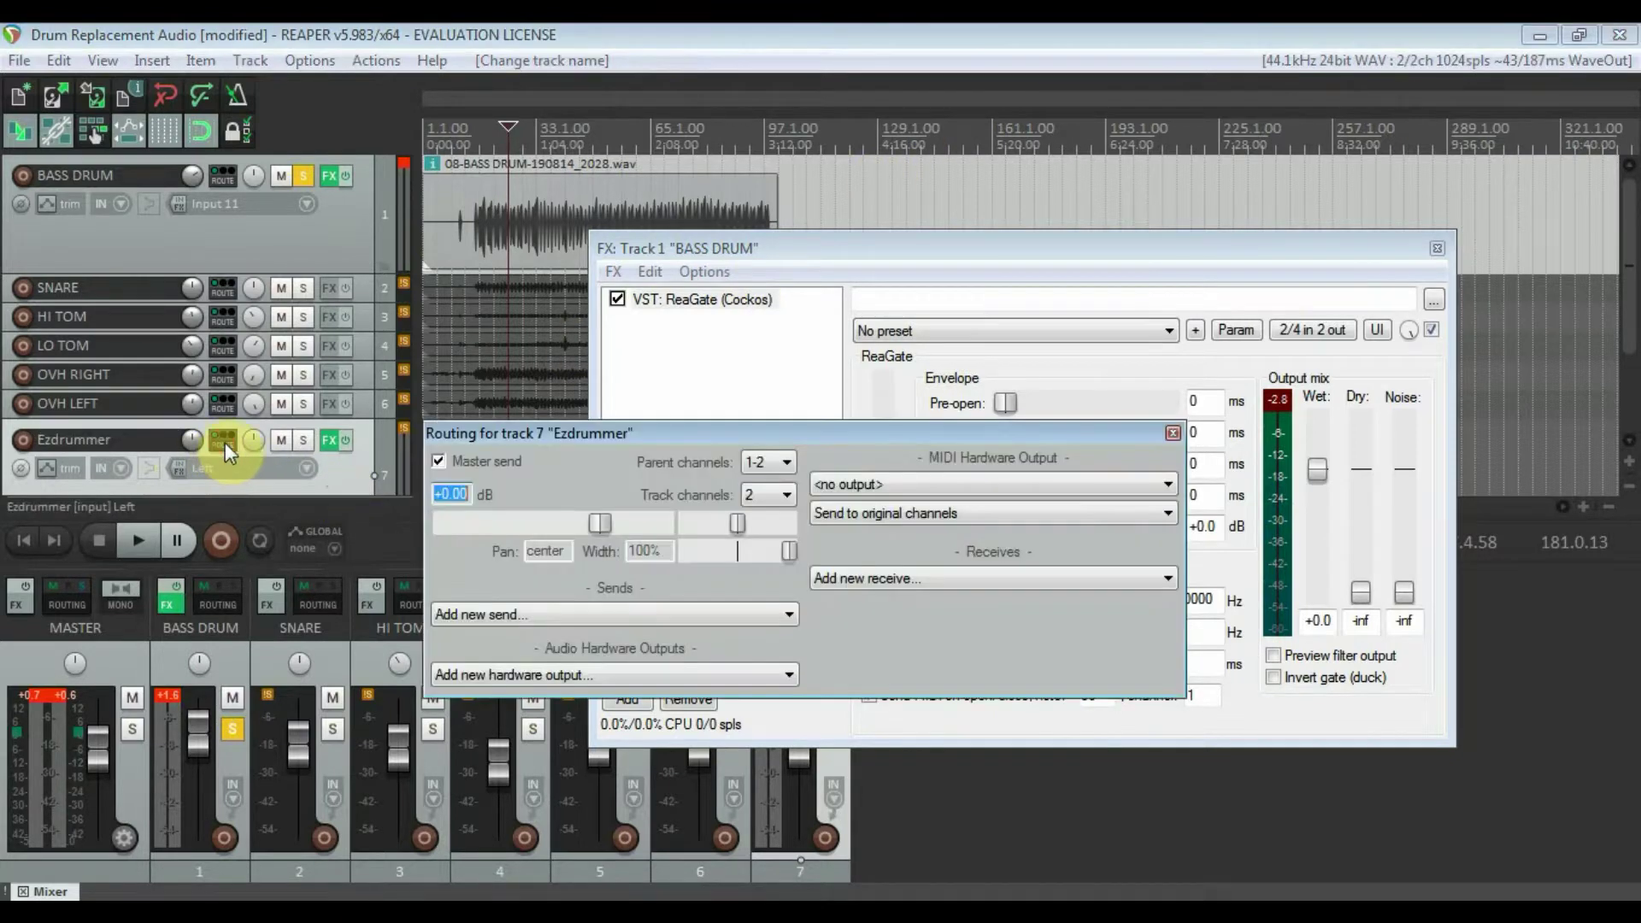
{"action": "left_click", "coordinate": [434, 499]}
{"action": "left_click", "coordinate": [938, 588]}
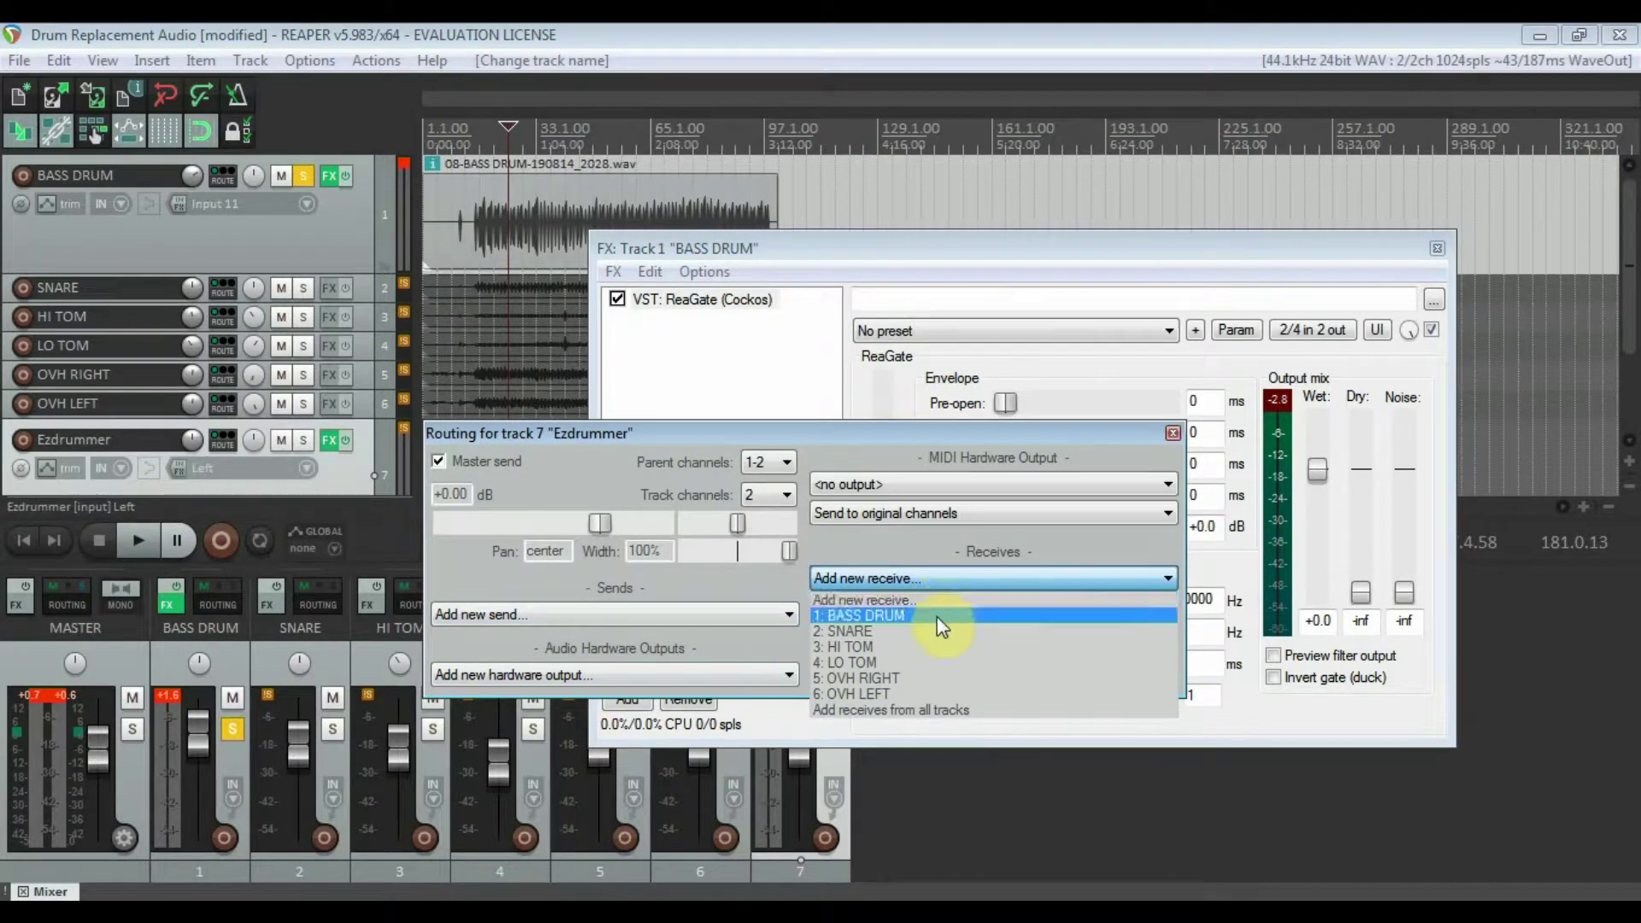
{"action": "left_click", "coordinate": [937, 616]}
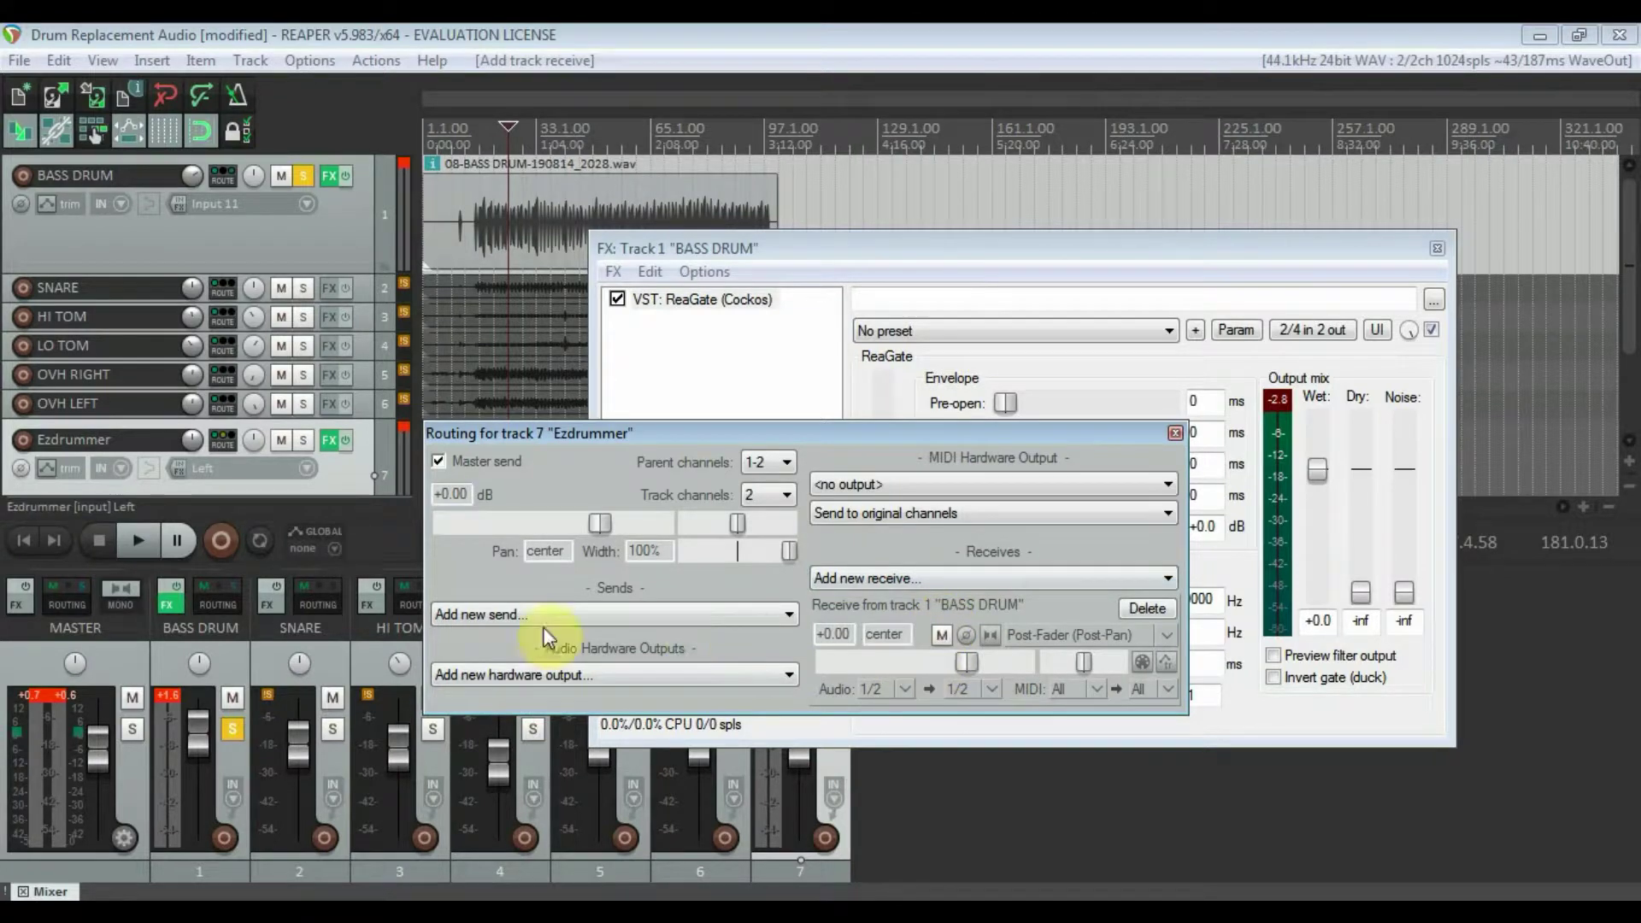
{"action": "left_click_drag", "start_coordinate": [632, 434], "coordinate": [1280, 500]}
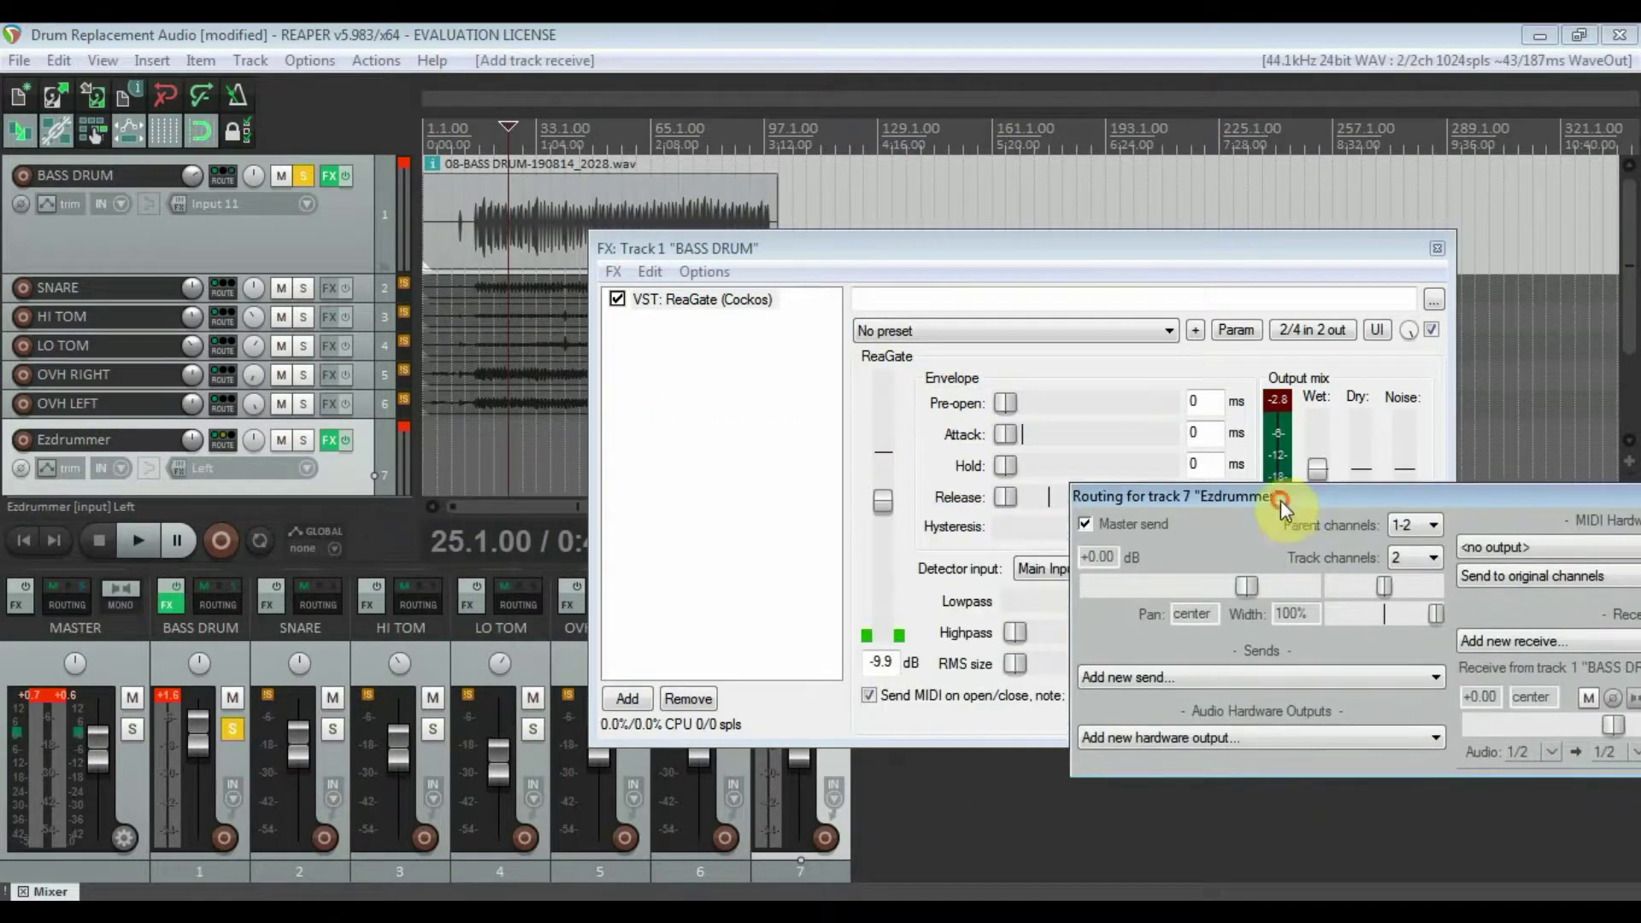
Unsolo BASS DRUM and play the whole kit, moving the ReaGate window to the right.
{"action": "left_click", "coordinate": [297, 177]}
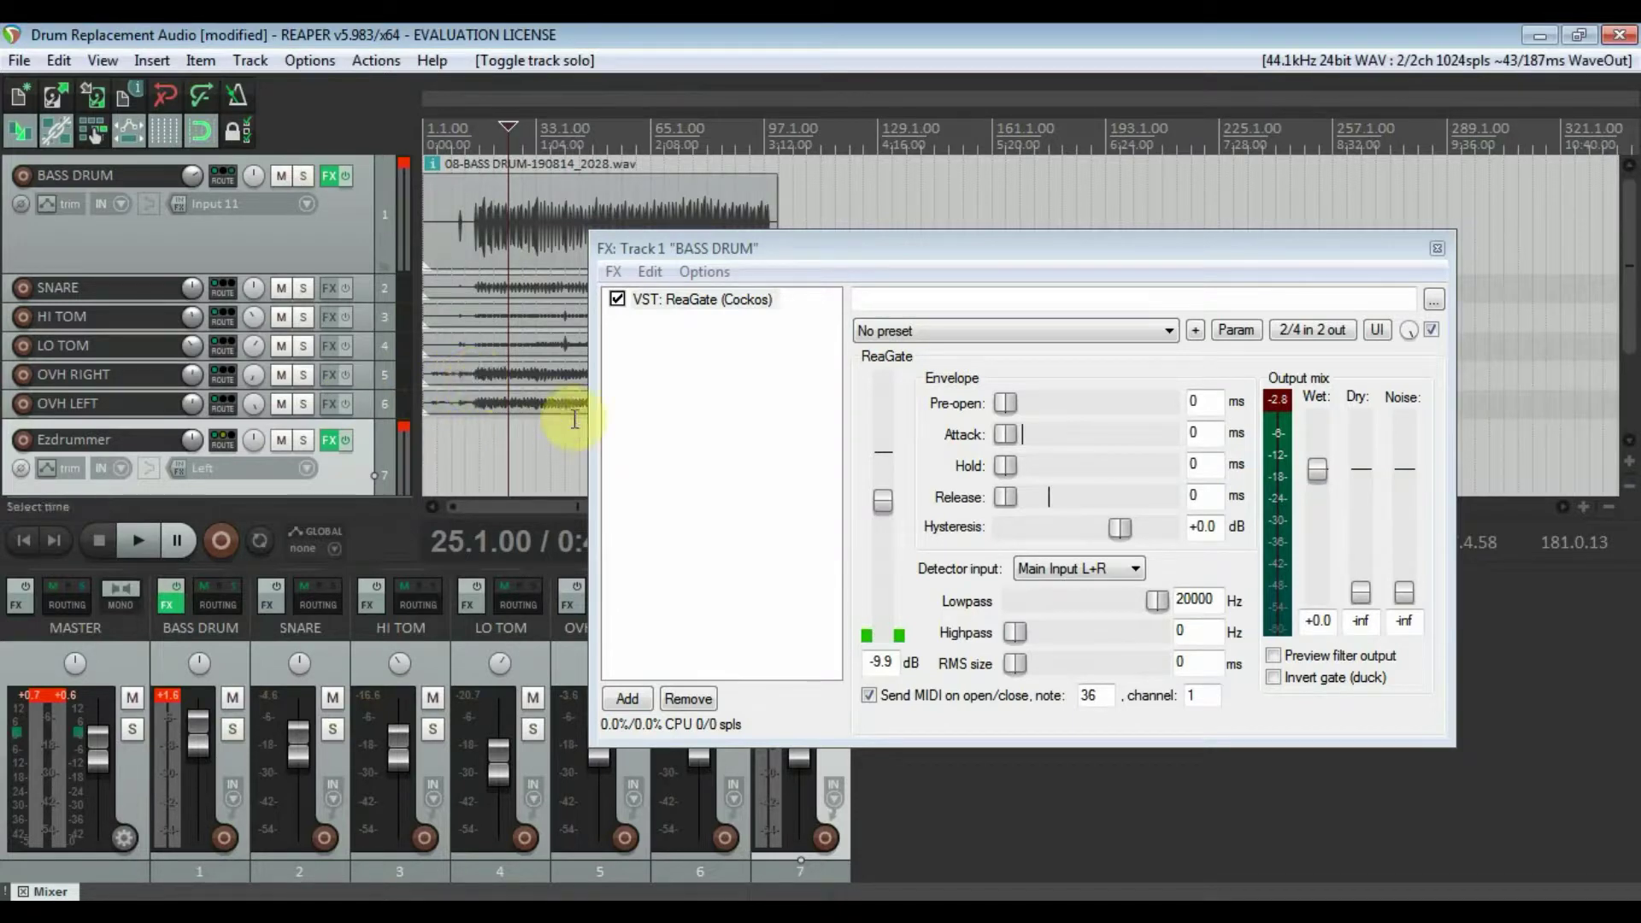
{"action": "key", "text": "space"}
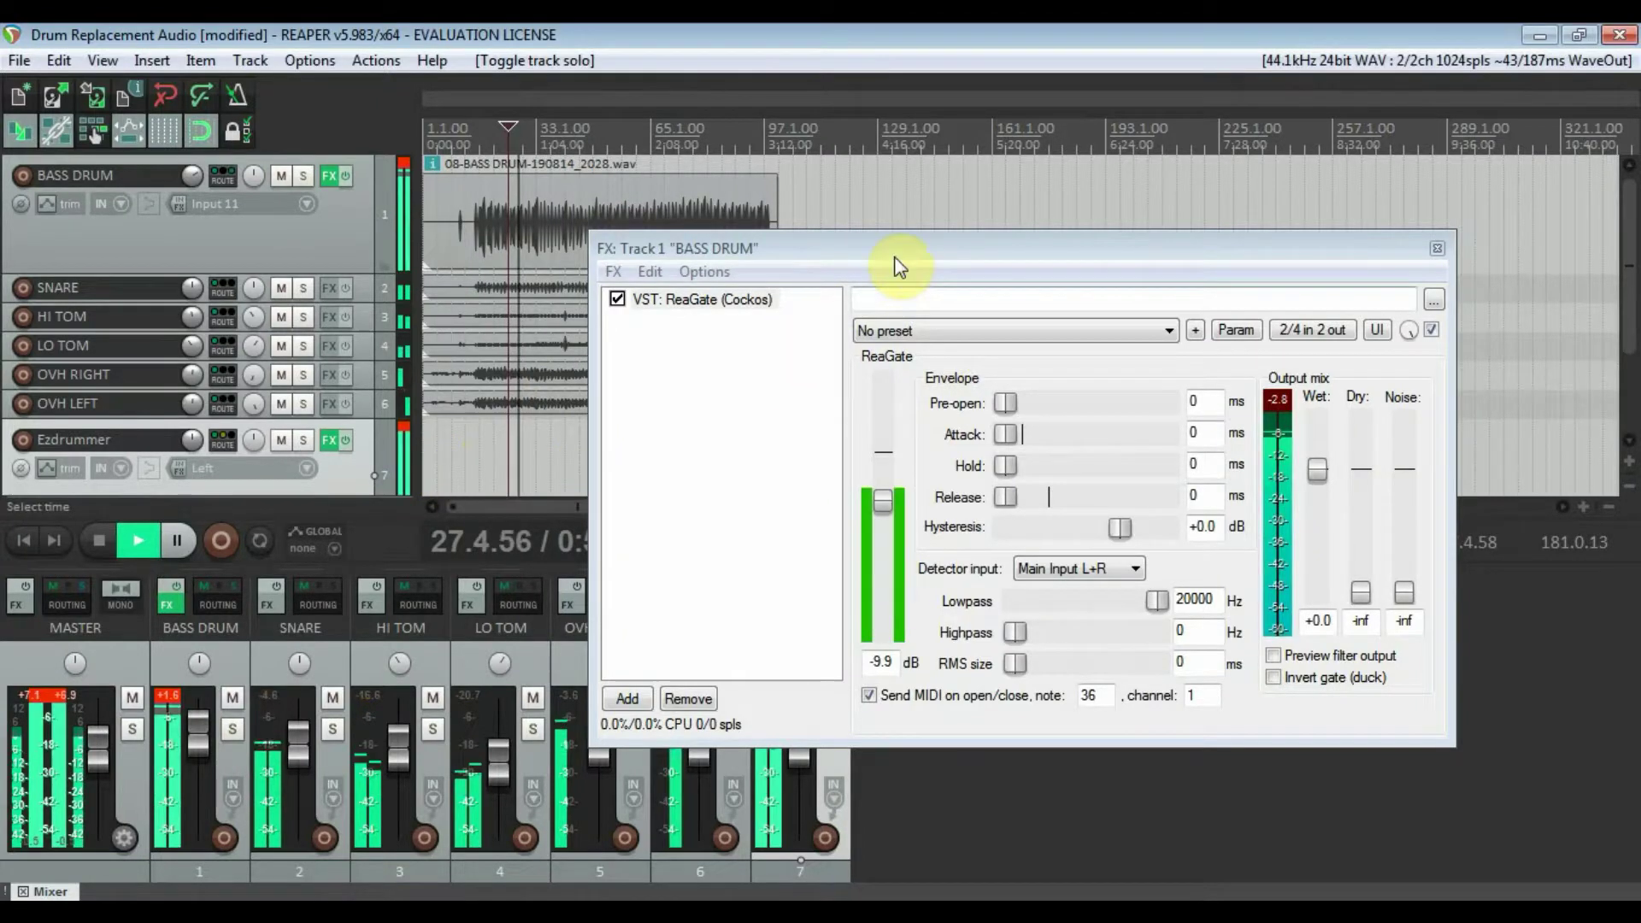
{"action": "left_click_drag", "start_coordinate": [893, 249], "coordinate": [1176, 231]}
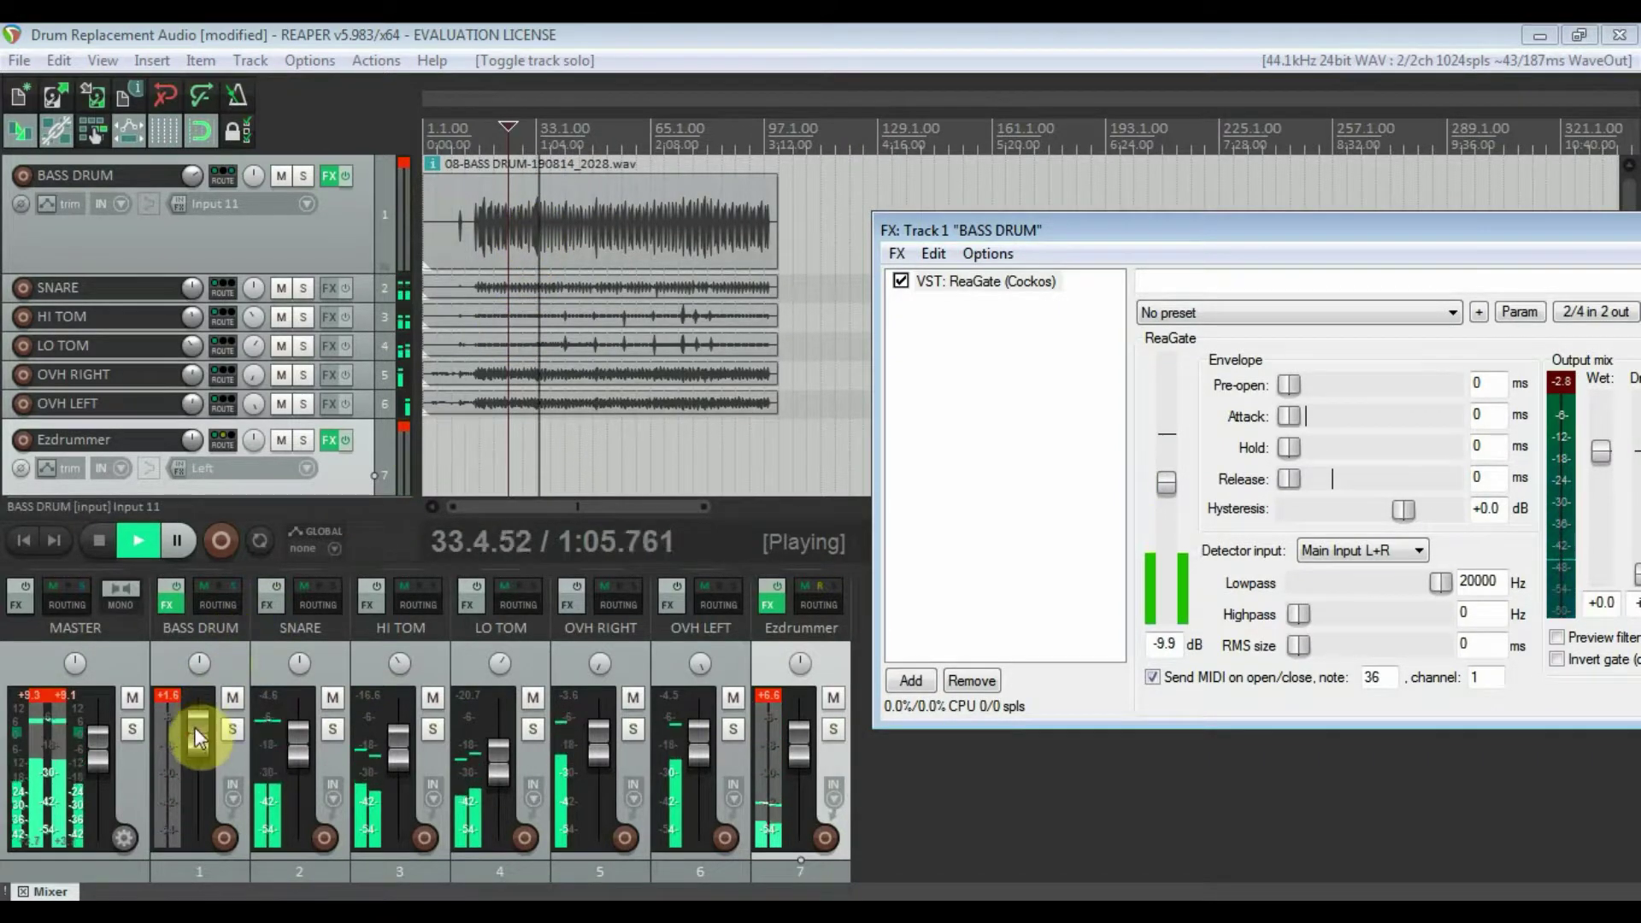
Pull the BASS DRUM fader down to about -18.6 dB while auditioning the Ezdrummer kick.
{"action": "left_click_drag", "start_coordinate": [194, 727], "coordinate": [198, 844]}
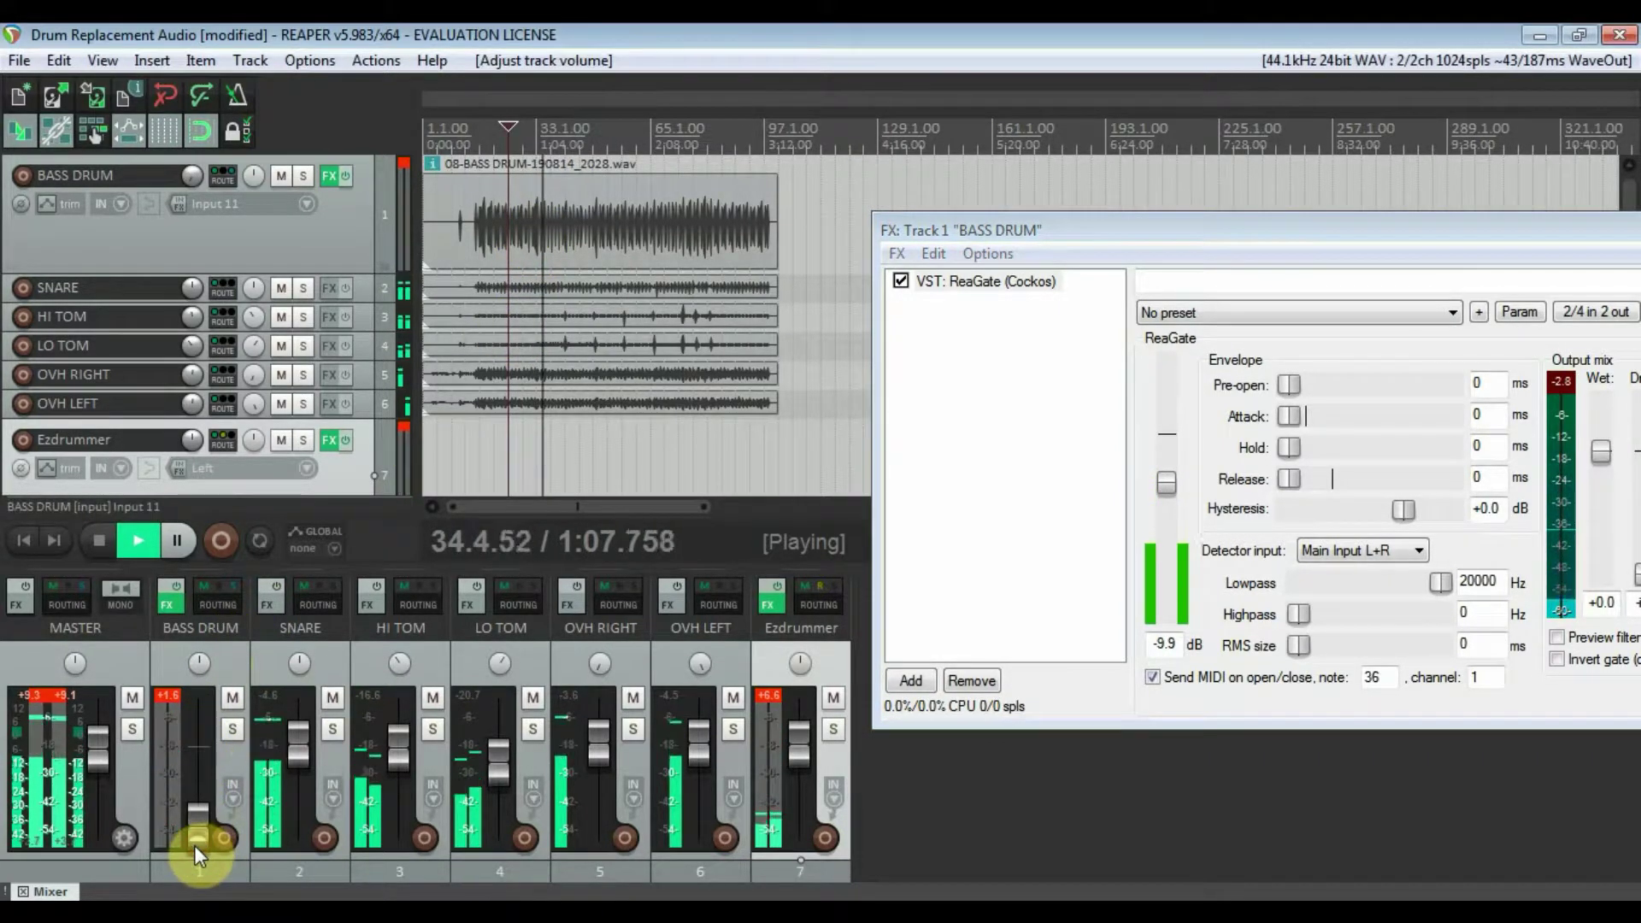
{"action": "key", "text": "space"}
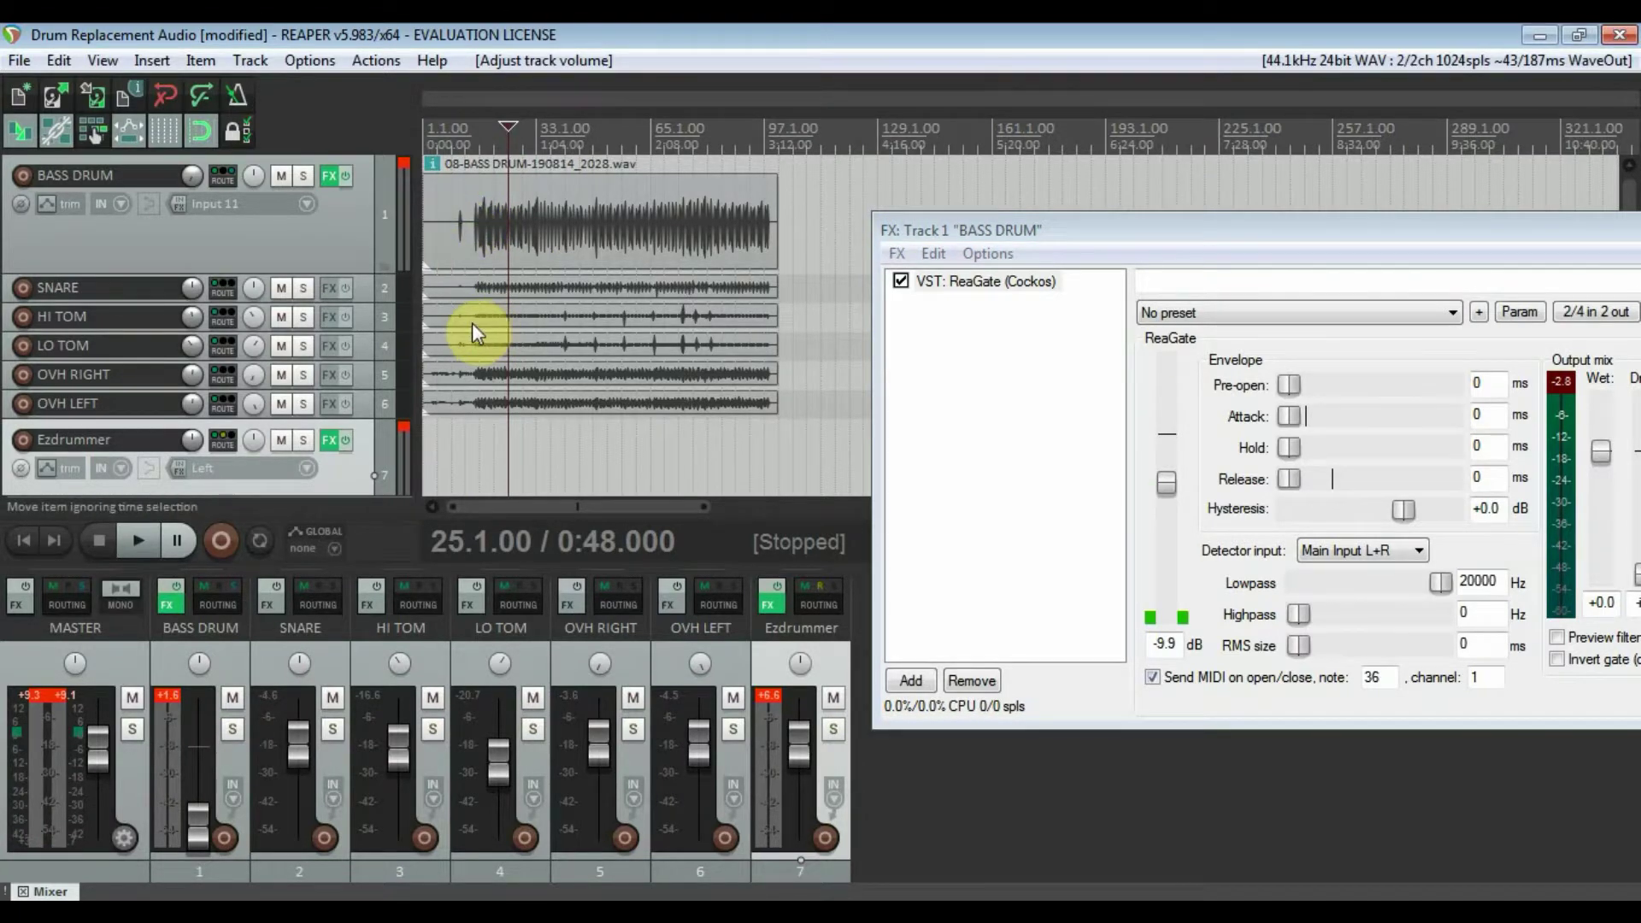
{"action": "key", "text": "space"}
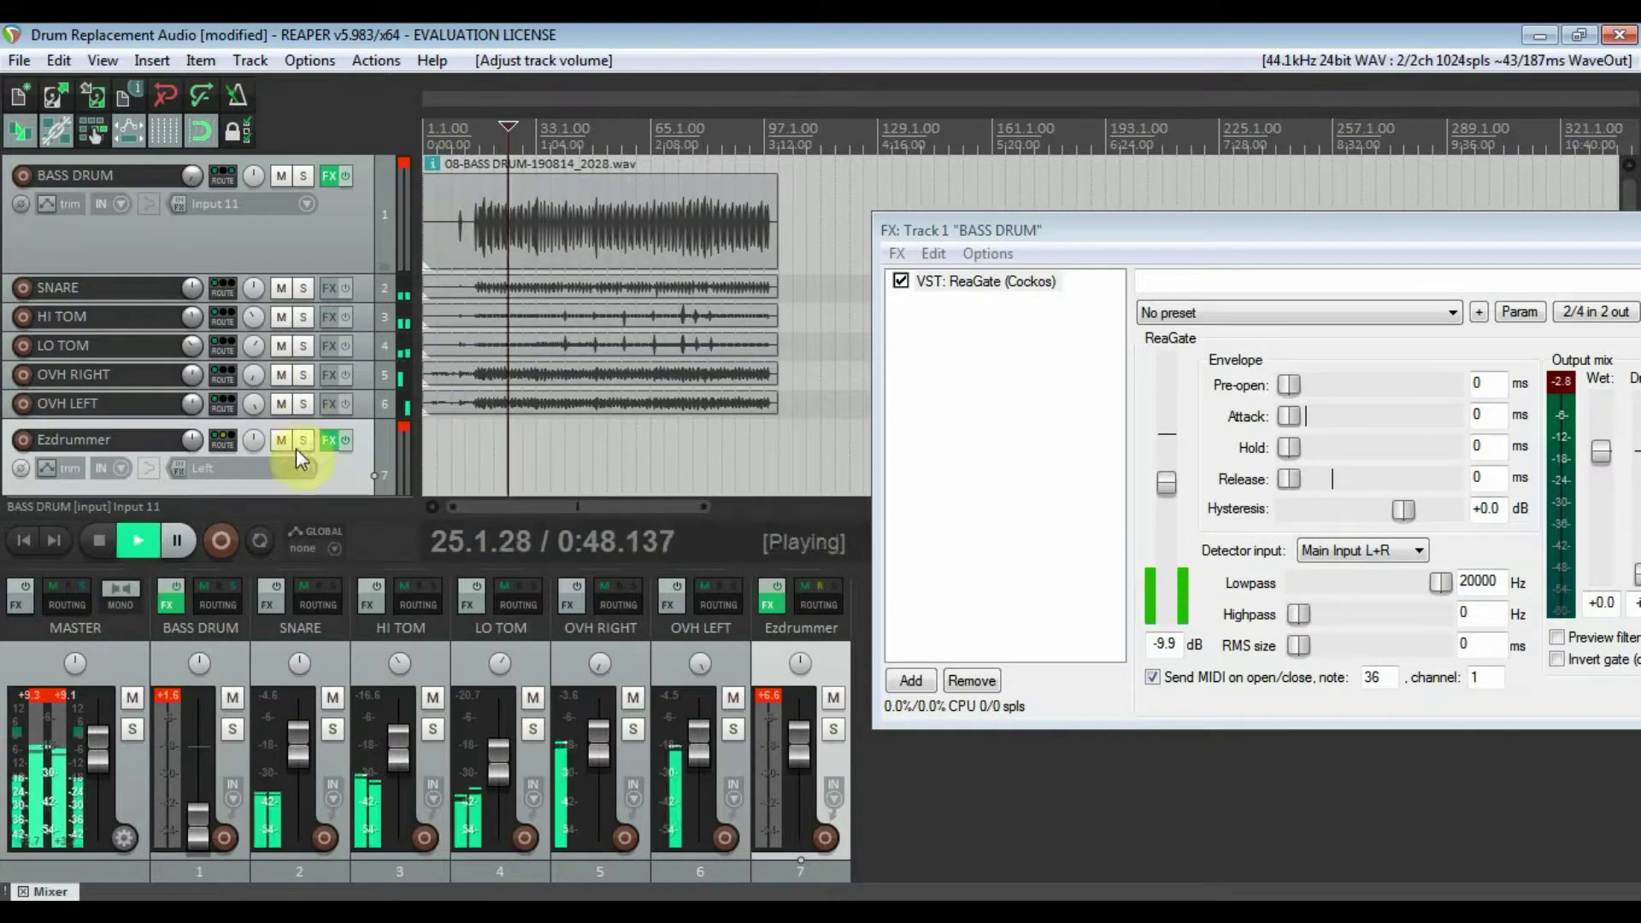
{"action": "mouse_move", "coordinate": [197, 824]}
{"action": "left_mouse_down"}
{"action": "mouse_move", "coordinate": [193, 839]}
{"action": "mouse_move", "coordinate": [193, 793]}
{"action": "left_mouse_up"}
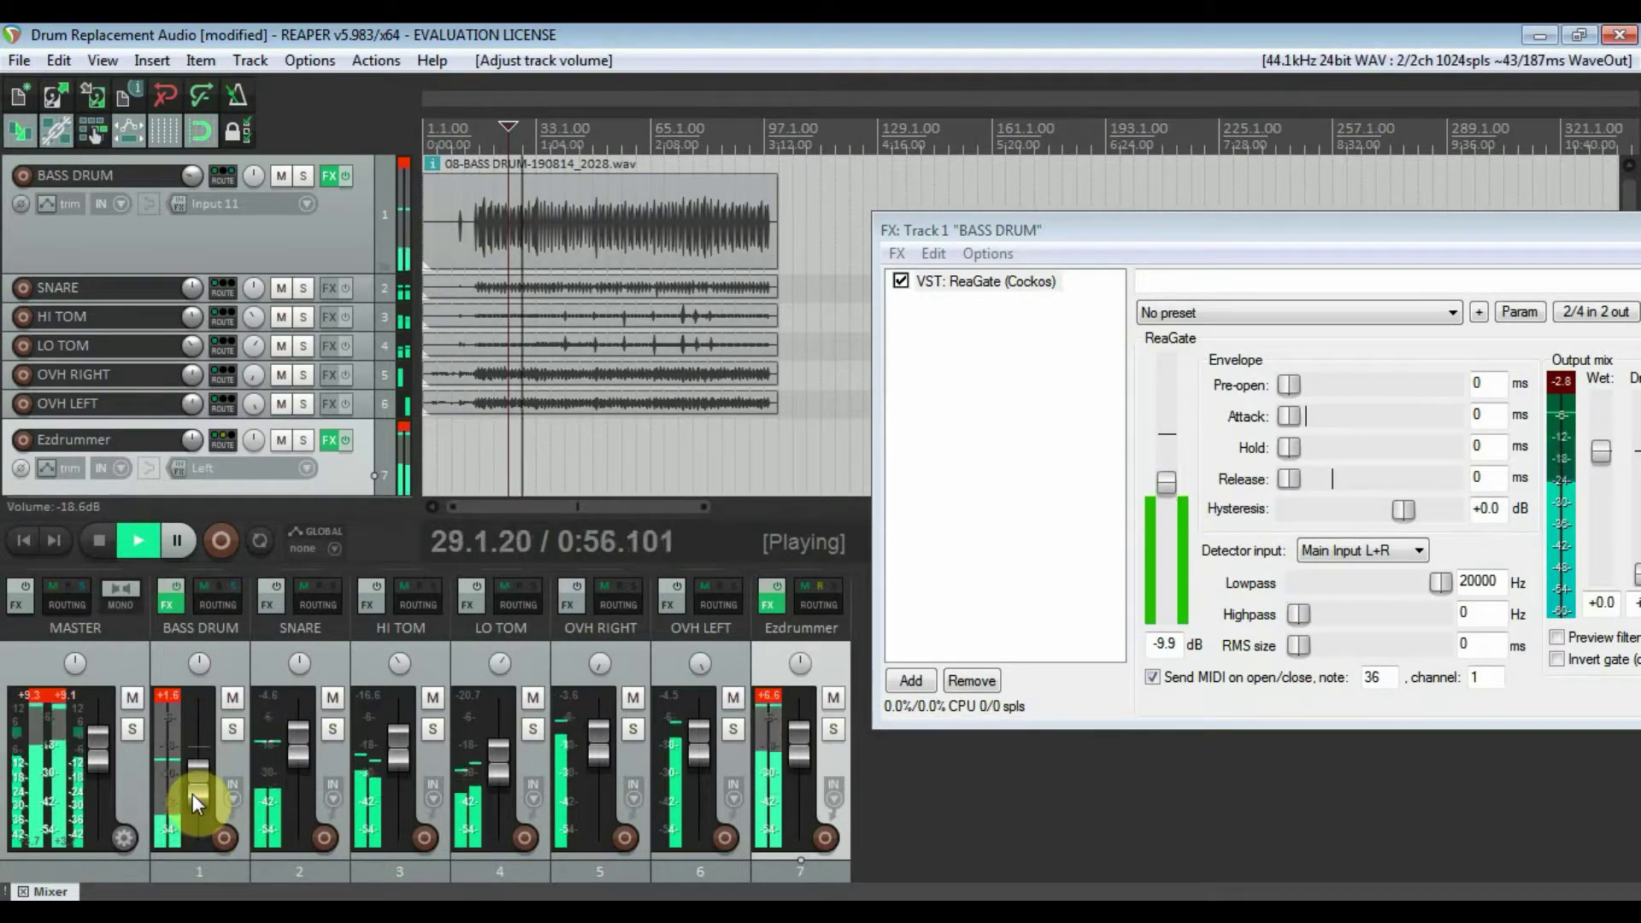
Reset the BASS DRUM fader to 0 dB and audition the Ezdrummer kick soloed.
{"action": "key", "text": "space"}
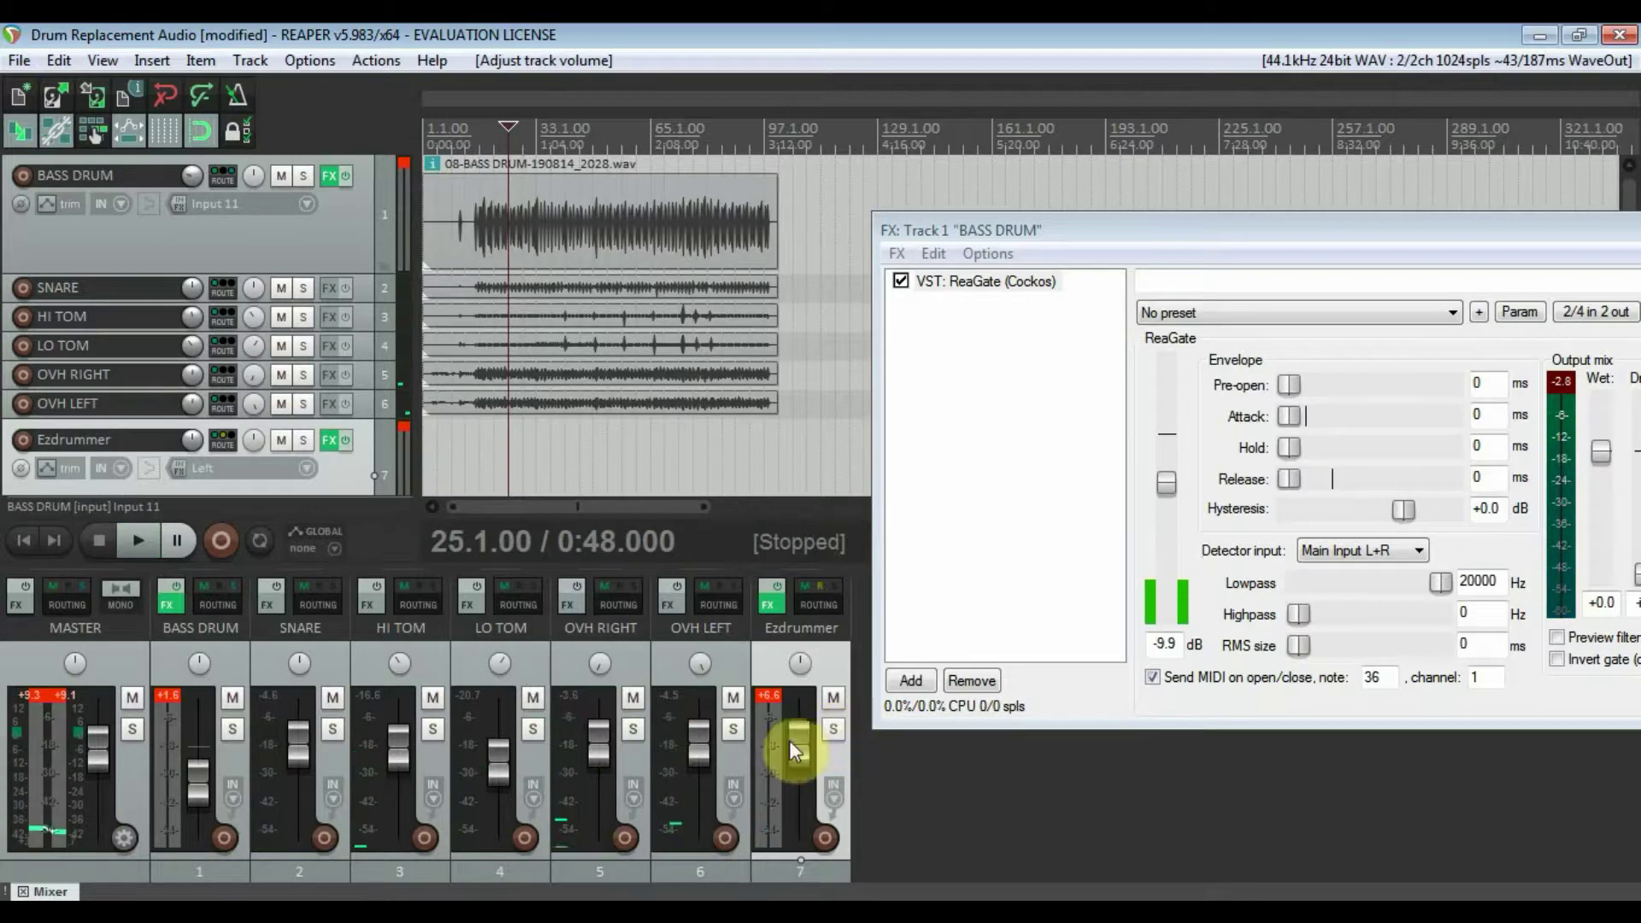
{"action": "double_click", "coordinate": [201, 784]}
{"action": "left_click", "coordinate": [833, 732]}
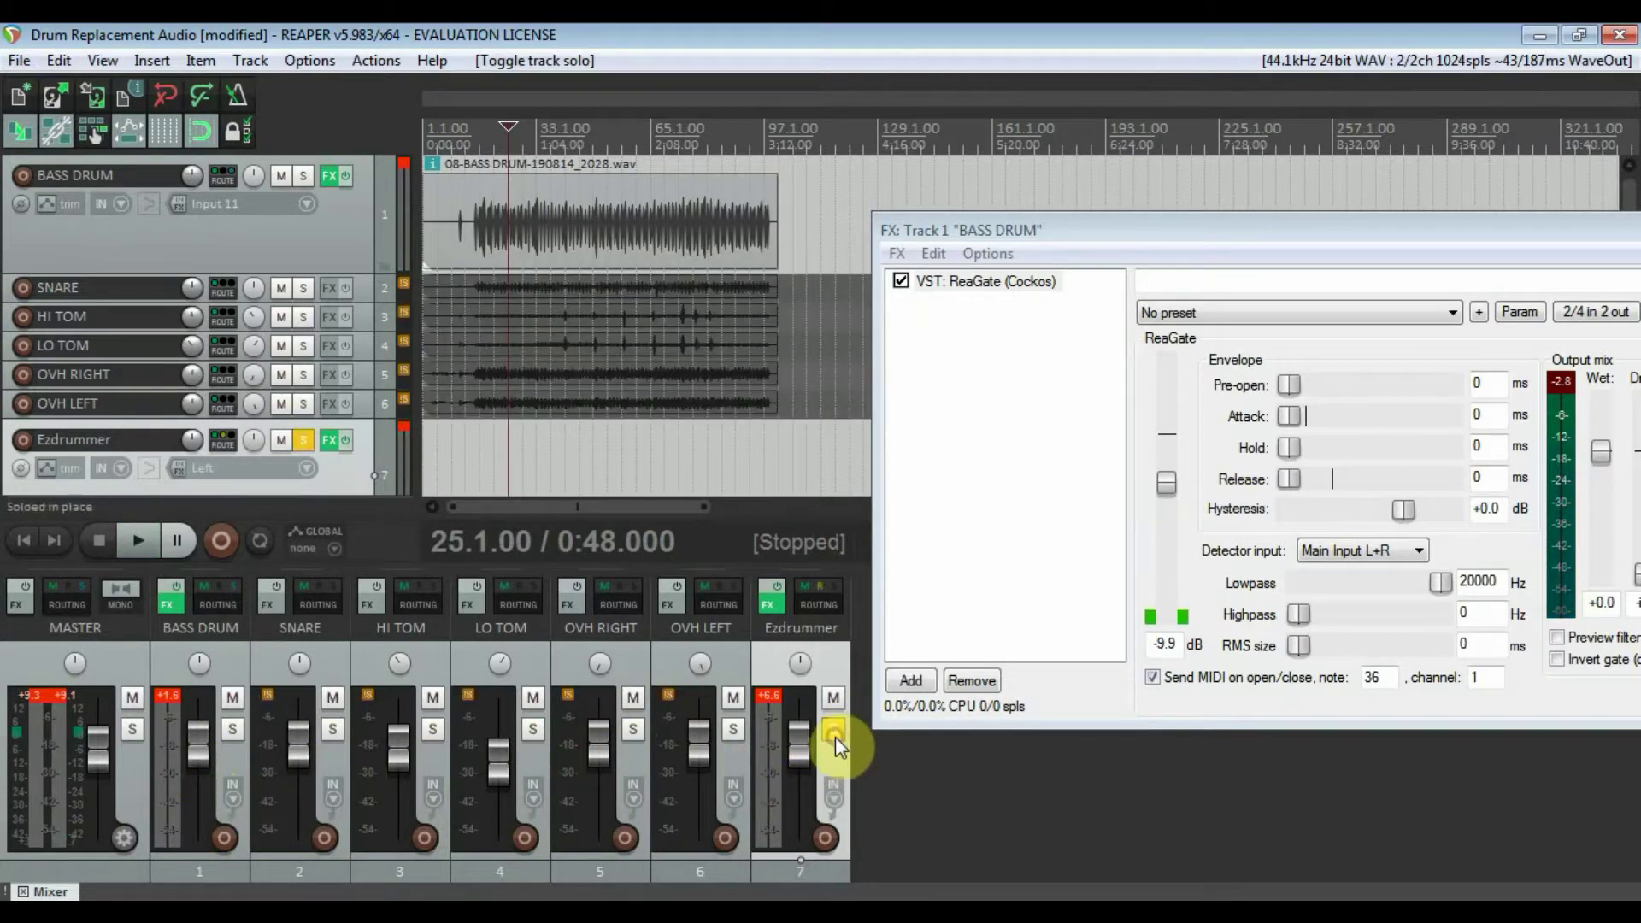
{"action": "key", "text": "space"}
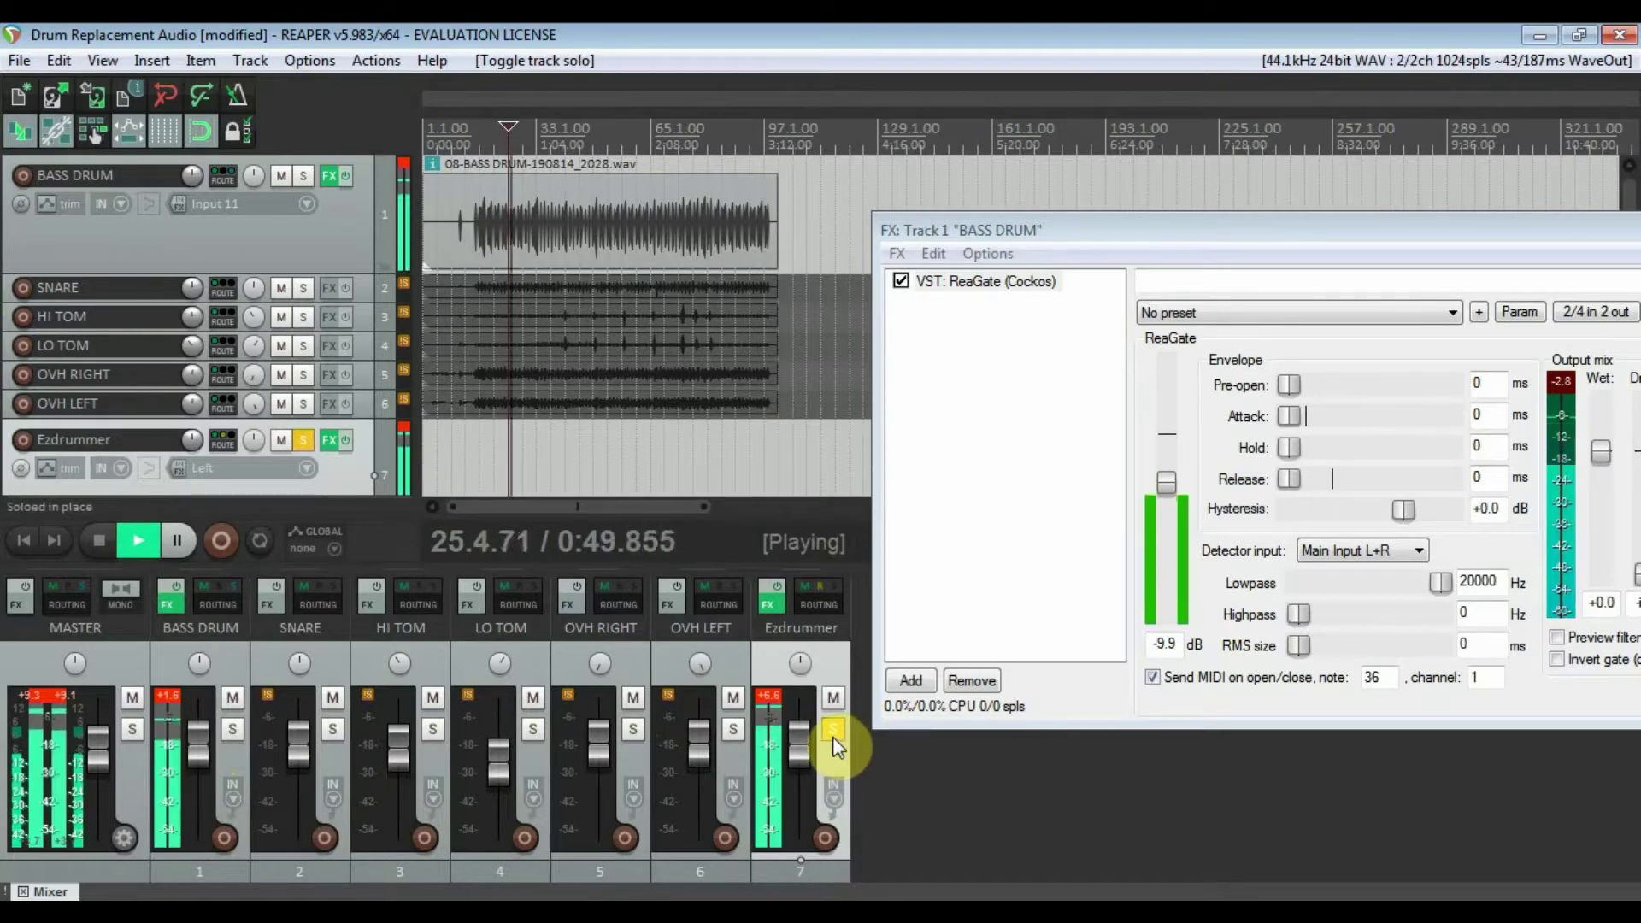
{"action": "key", "text": "space"}
{"action": "left_click", "coordinate": [833, 732]}
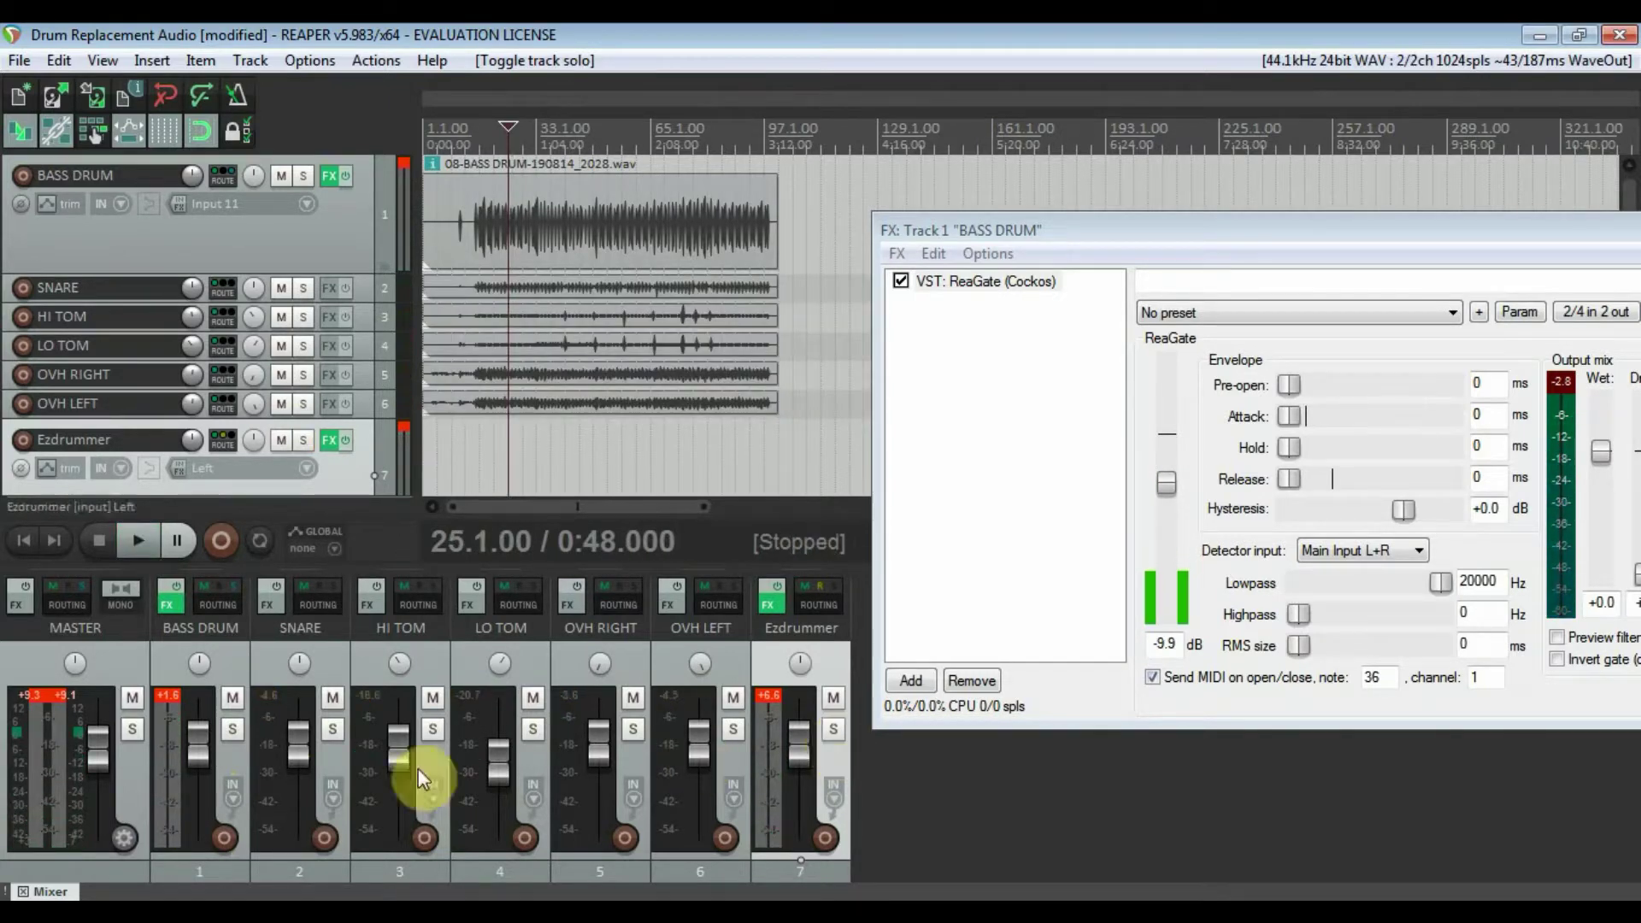
Play the mix with the Ezdrummer track muted for comparison, then unmute it.
{"action": "left_click", "coordinate": [831, 699]}
{"action": "key", "text": "space"}
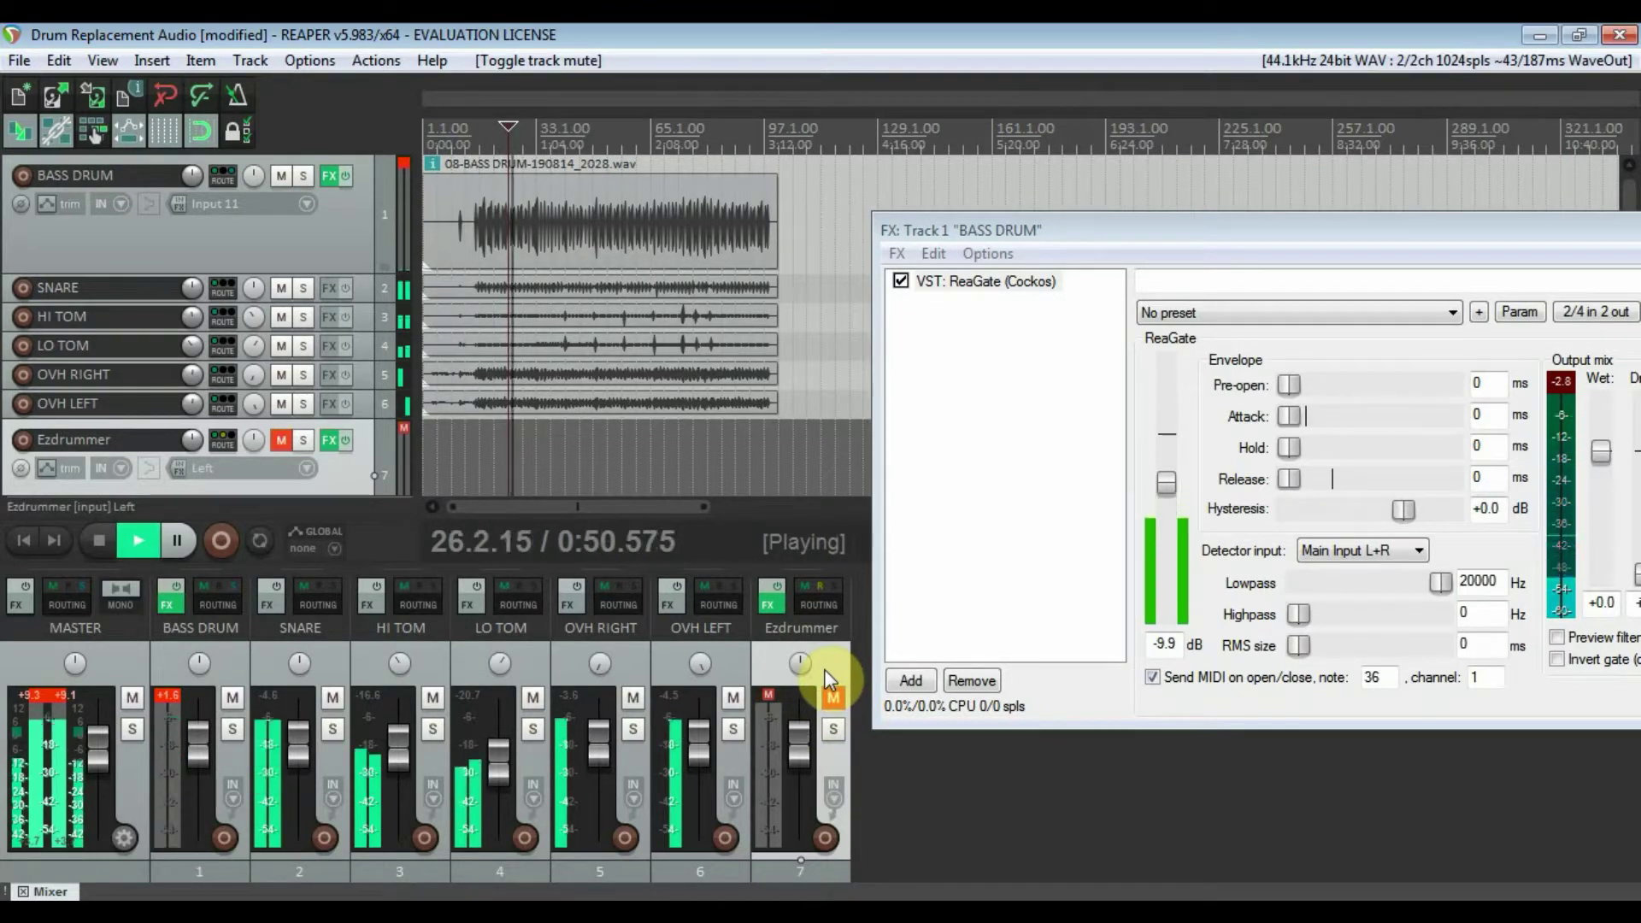
{"action": "key", "text": "space"}
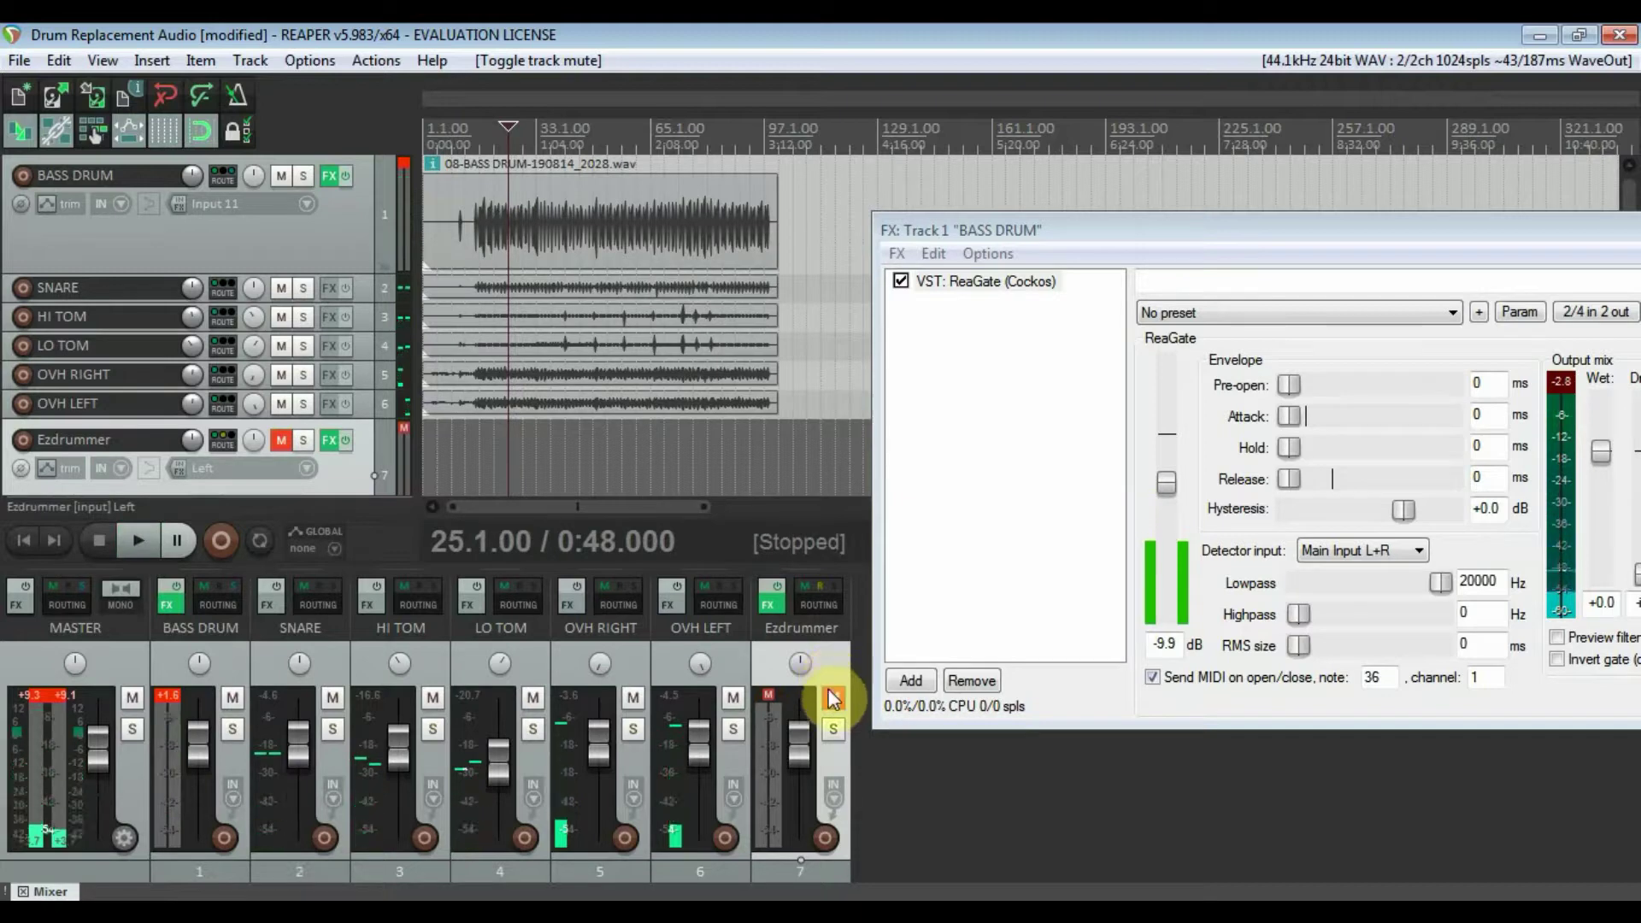
{"action": "left_click", "coordinate": [831, 699]}
Drag the BASS DRUM fader far down and play back to hear the blend.
{"action": "left_click_drag", "start_coordinate": [197, 748], "coordinate": [207, 868]}
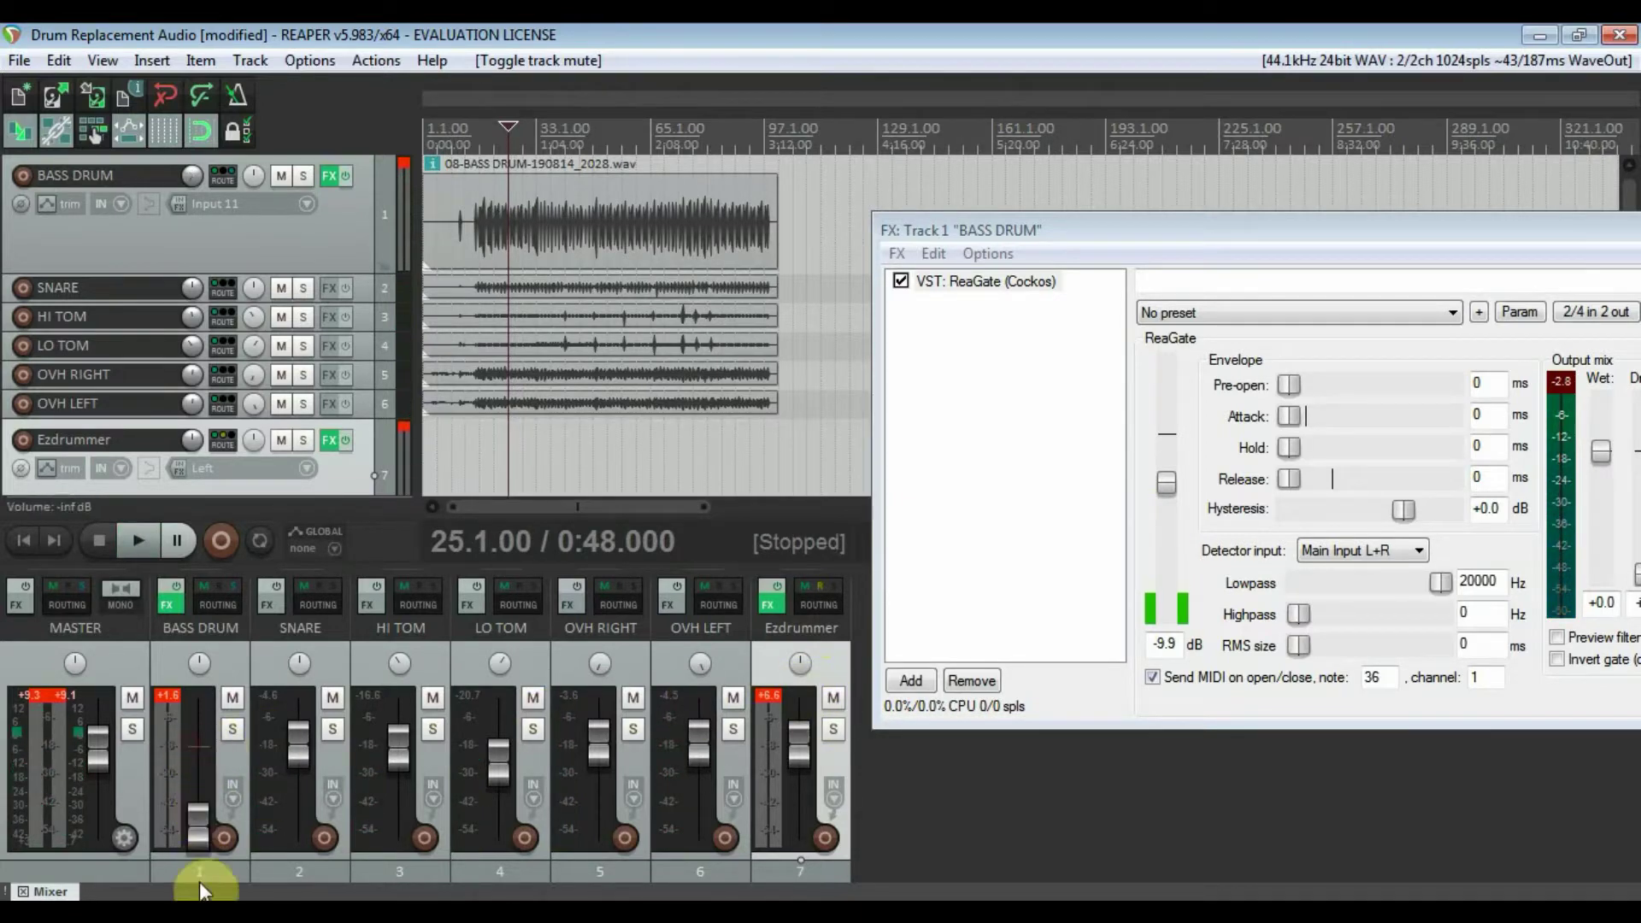
{"action": "key", "text": "space"}
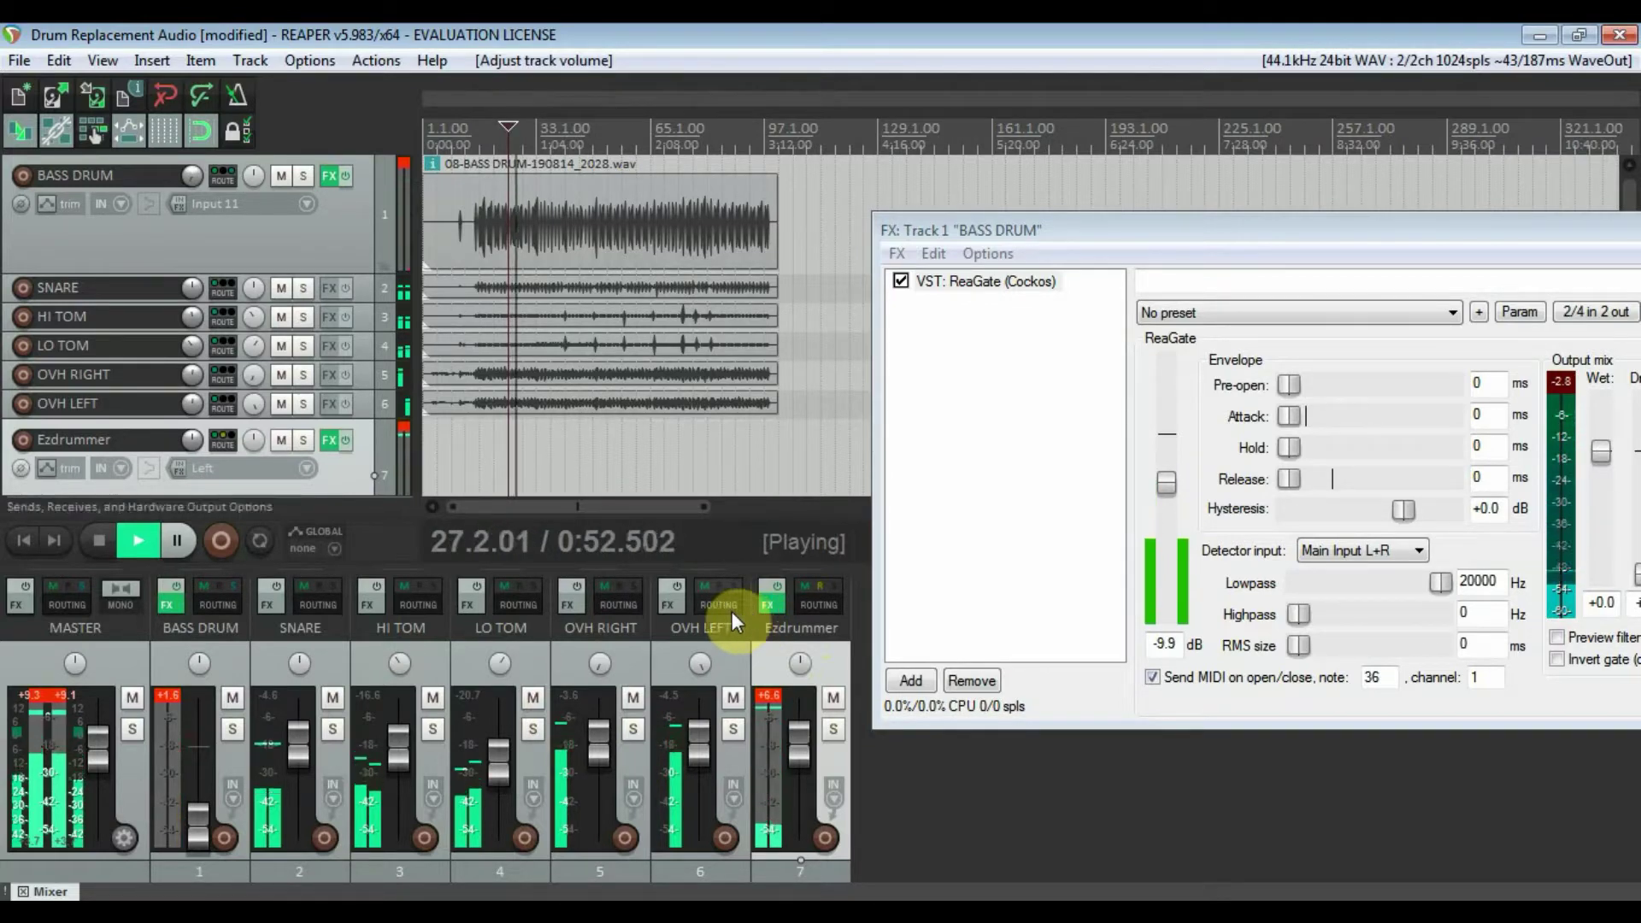
{"action": "key", "text": "space"}
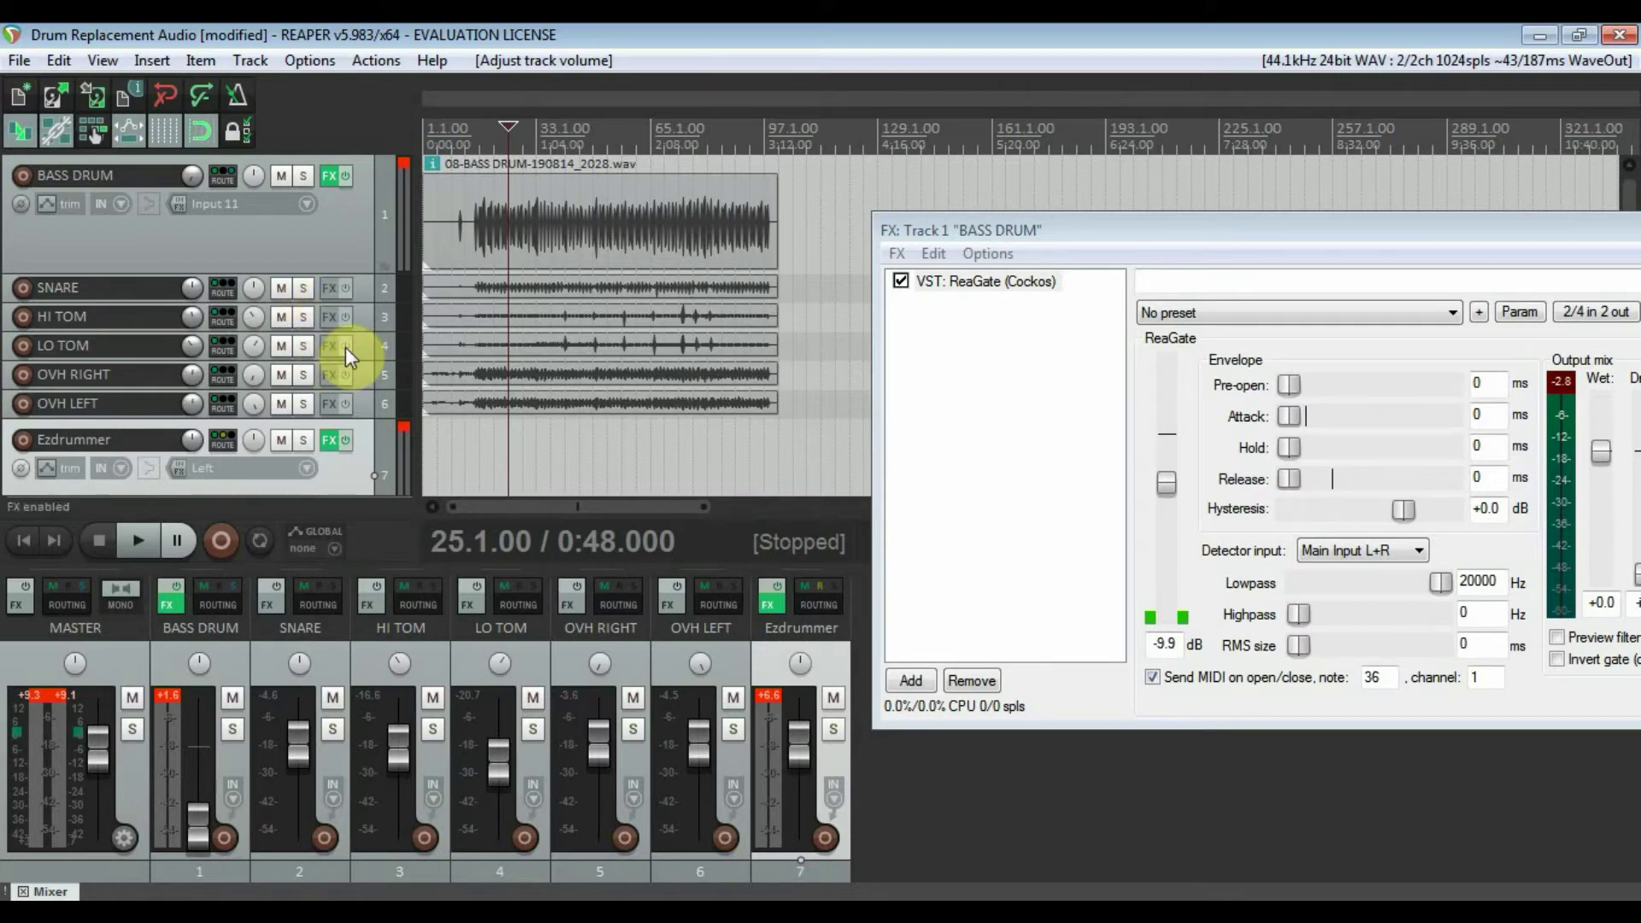
{"action": "scroll", "coordinate": [588, 323], "scroll_direction": "up", "scroll_amount": 5}
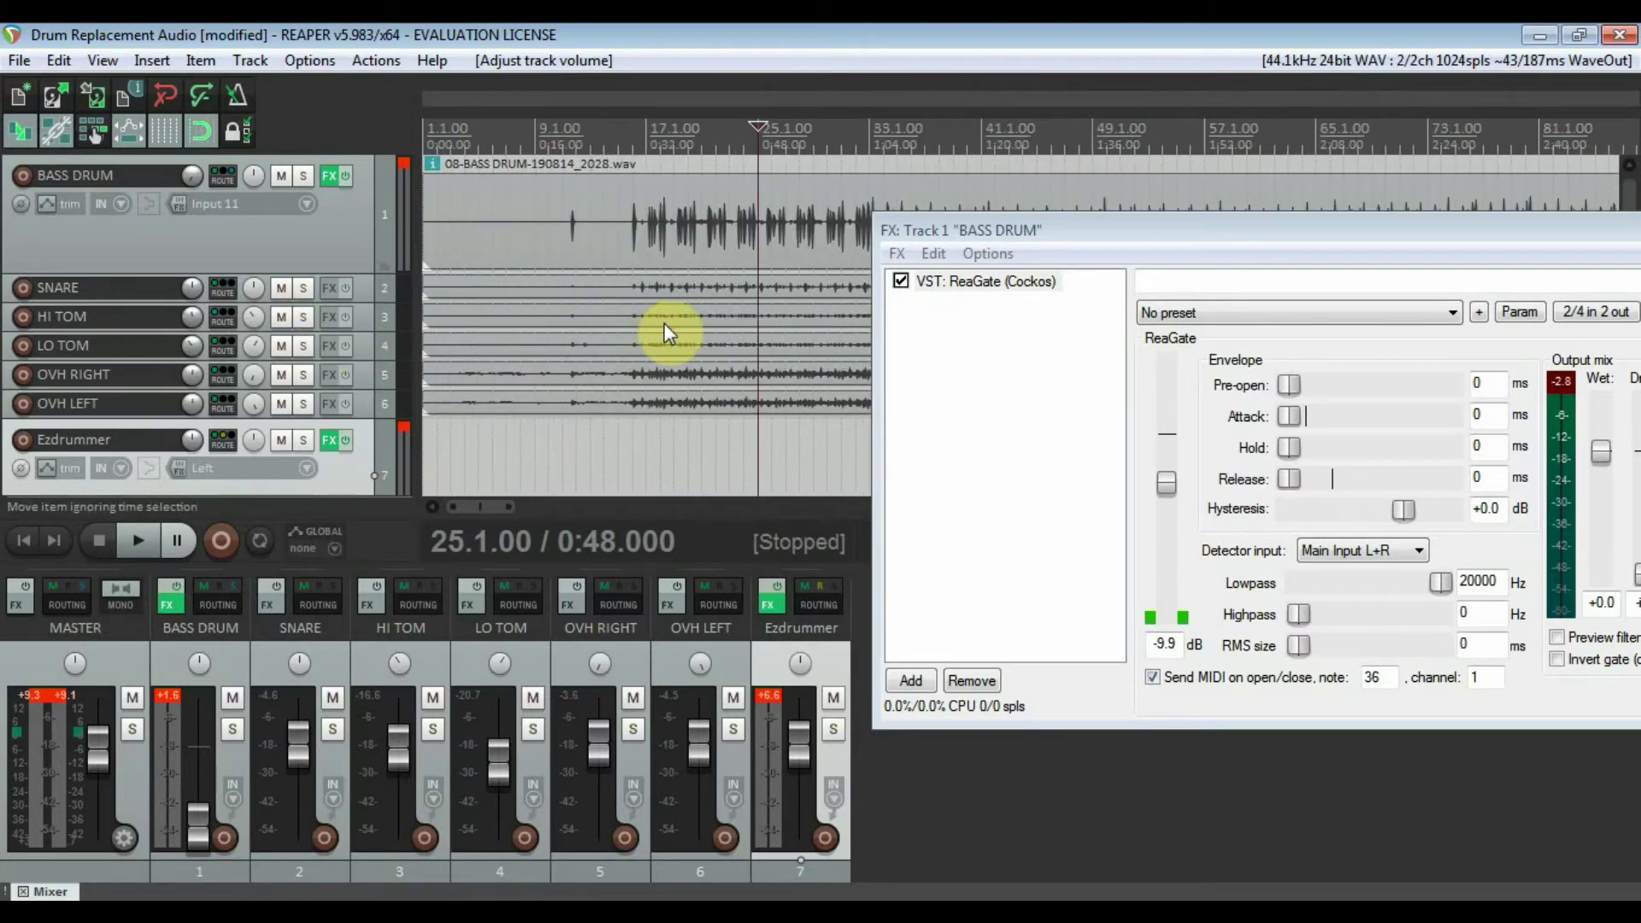